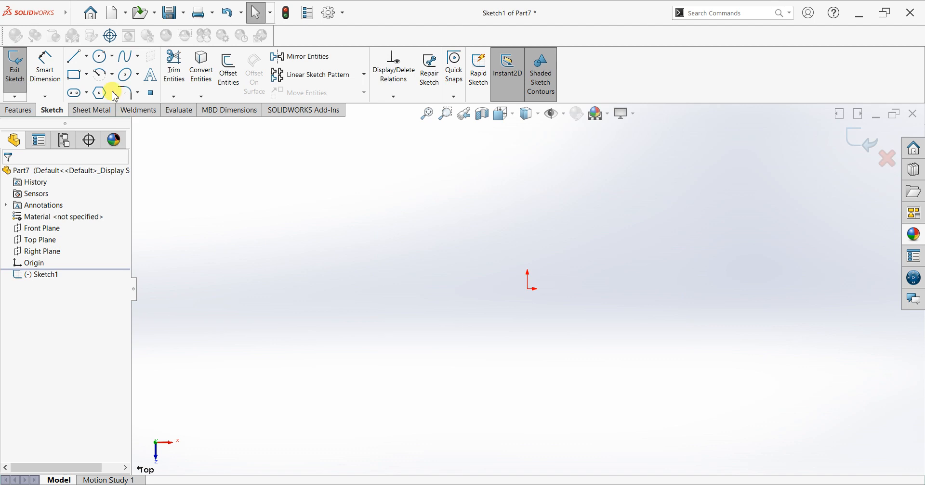
- Sketch a corner rectangle about 44.5 mm tall with its lower-right corner on the origin
click(74, 74)
drag(527, 289, 312, 211)
right_click(491, 168)
click(496, 173)
- Dimension the rectangle's right vertical edge to 30 mm
click(45, 68)
click(531, 239)
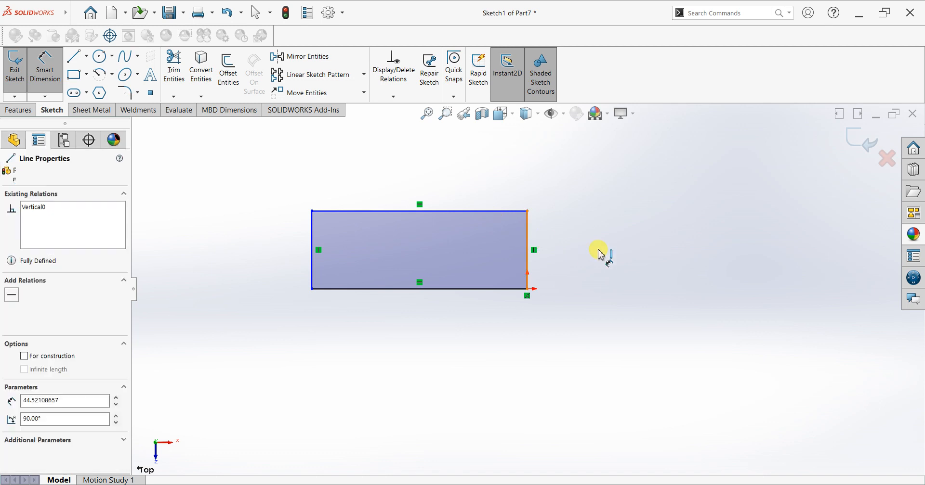
click(600, 255)
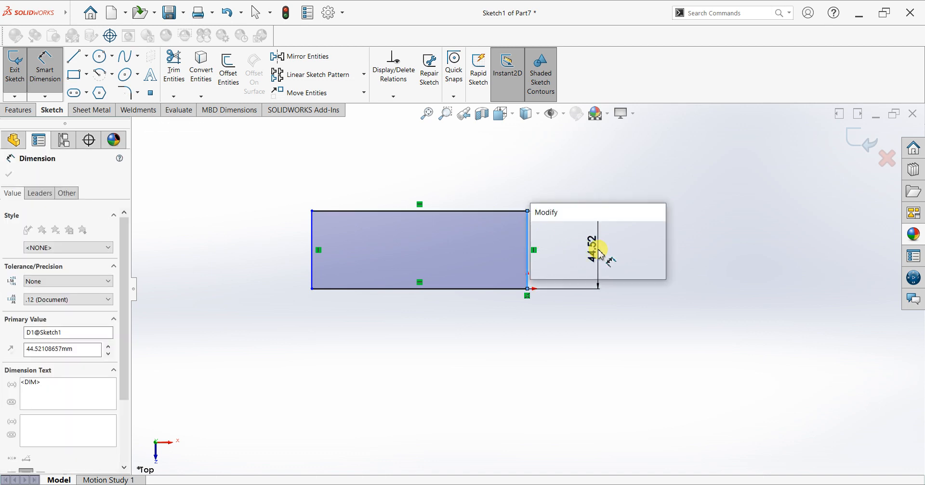
text(30)
key(Return)
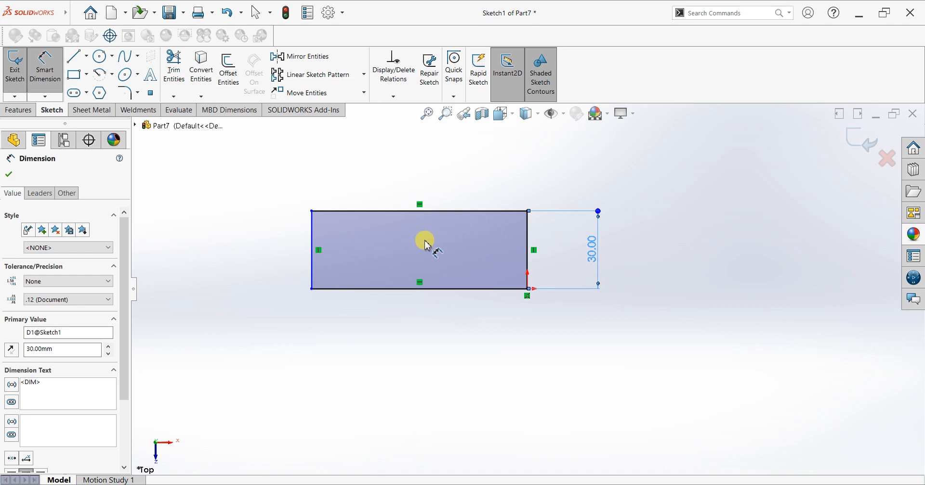
- Change the rectangle's height dimension to 25 mm
scroll(446, 240, down, 3)
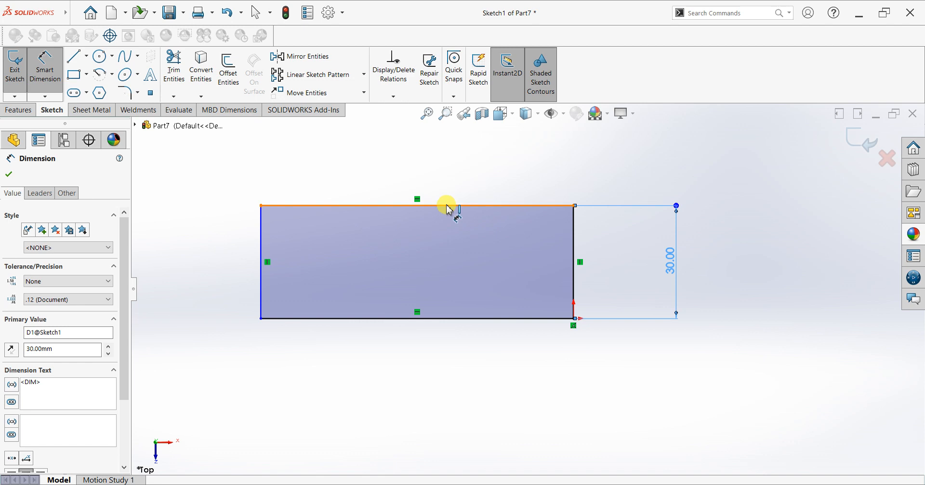
key(Escape)
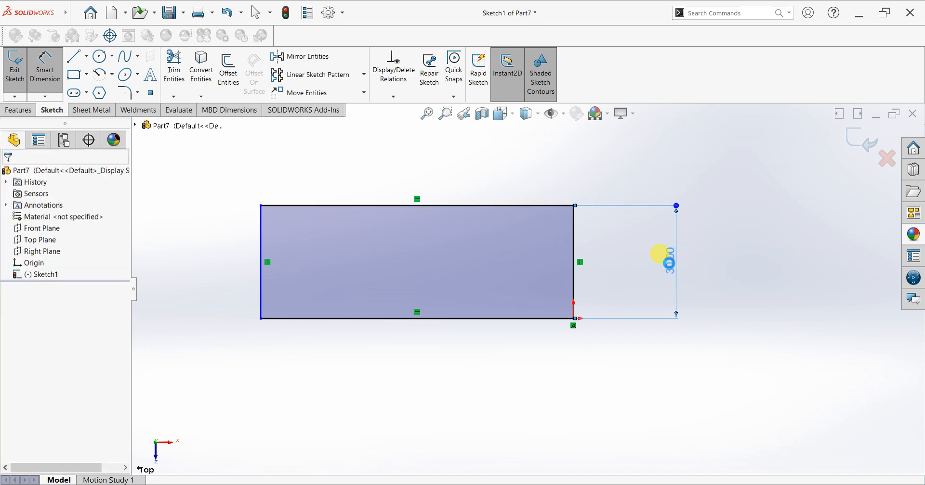
double_click(663, 258)
key(Return)
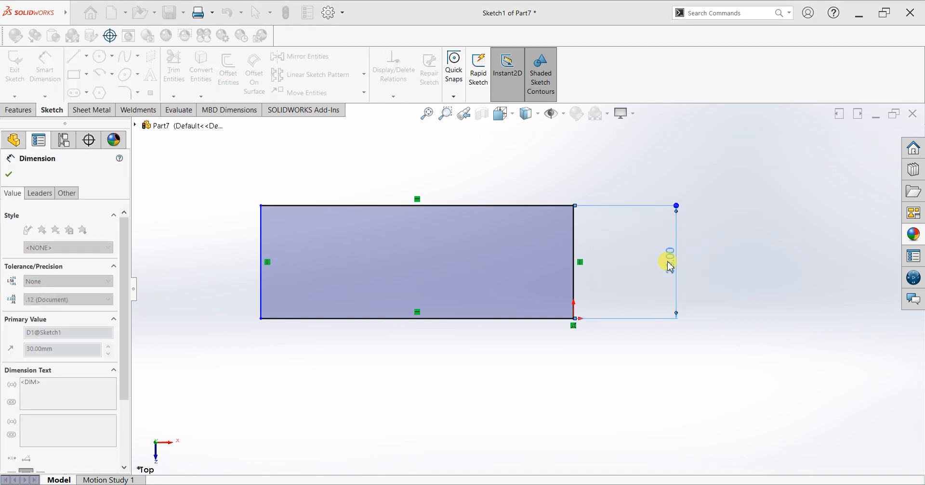
- Dimension the rectangle's upper horizontal edge to 50 mm
click(506, 226)
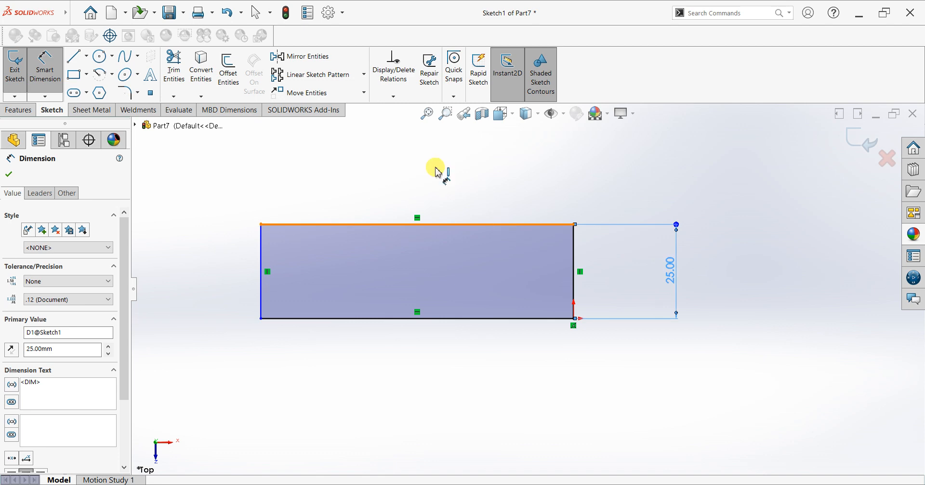
click(437, 172)
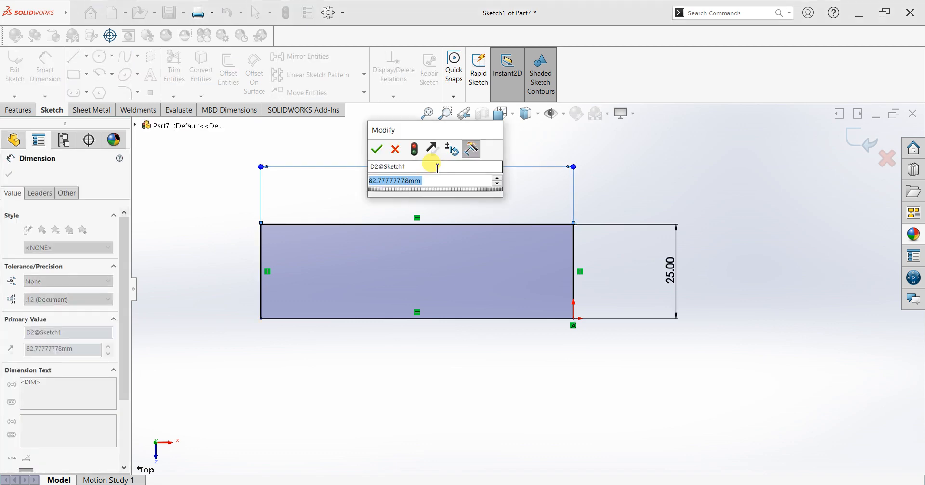
text(50)
key(Return)
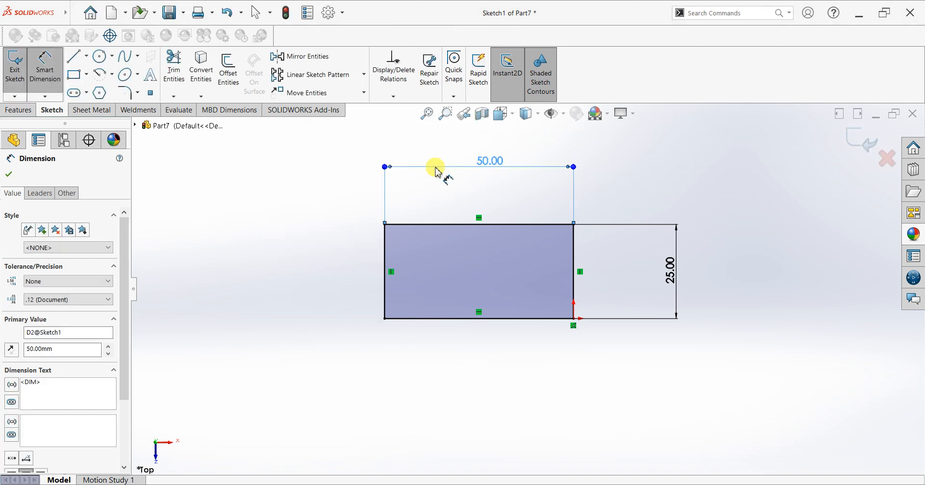
- Change the rectangle's length dimension to 55 mm and close the dimension
scroll(506, 264, down, 2)
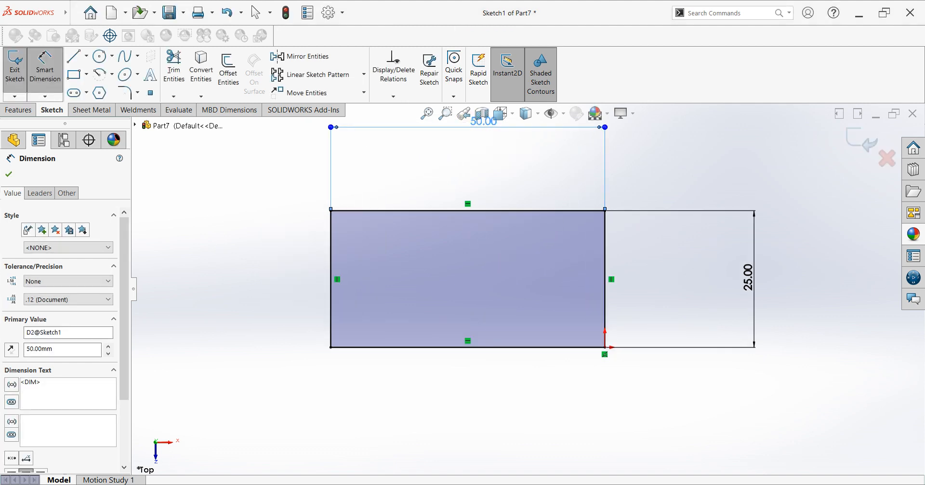
click(476, 122)
double_click(479, 124)
text(55)
key(Return)
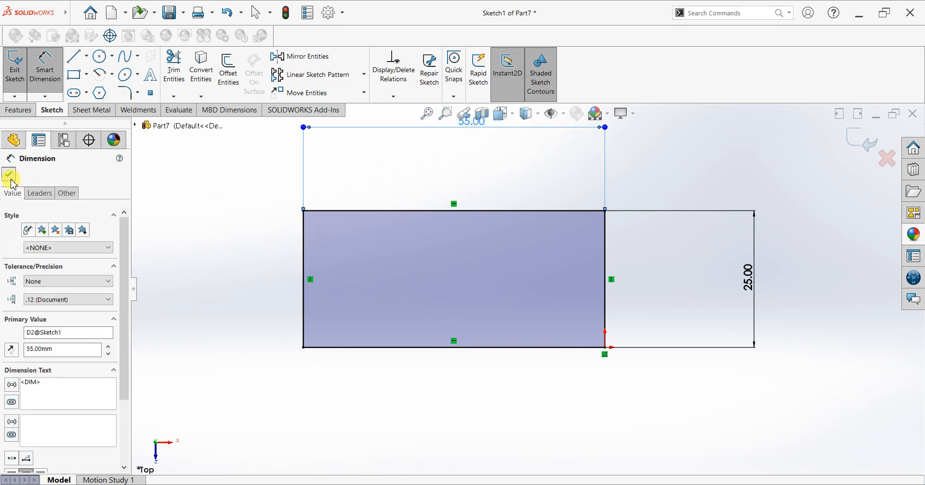
click(9, 175)
click(17, 110)
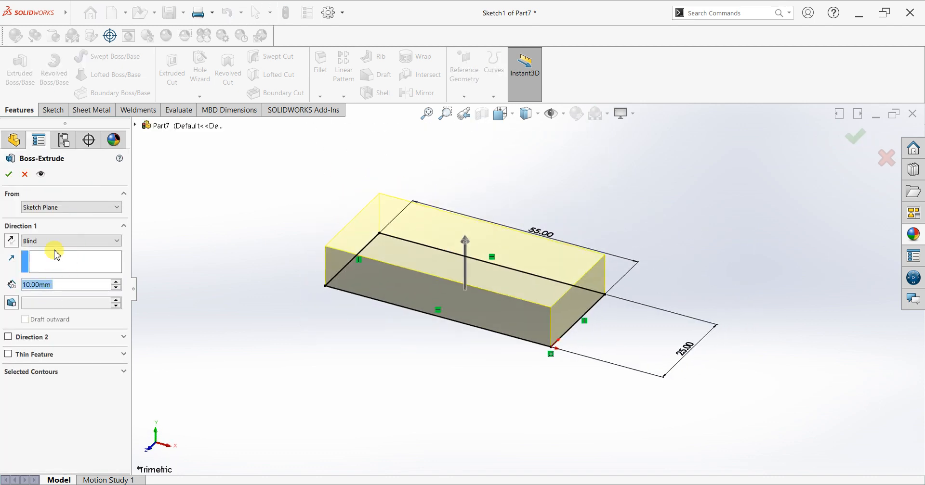
click(56, 241)
click(54, 291)
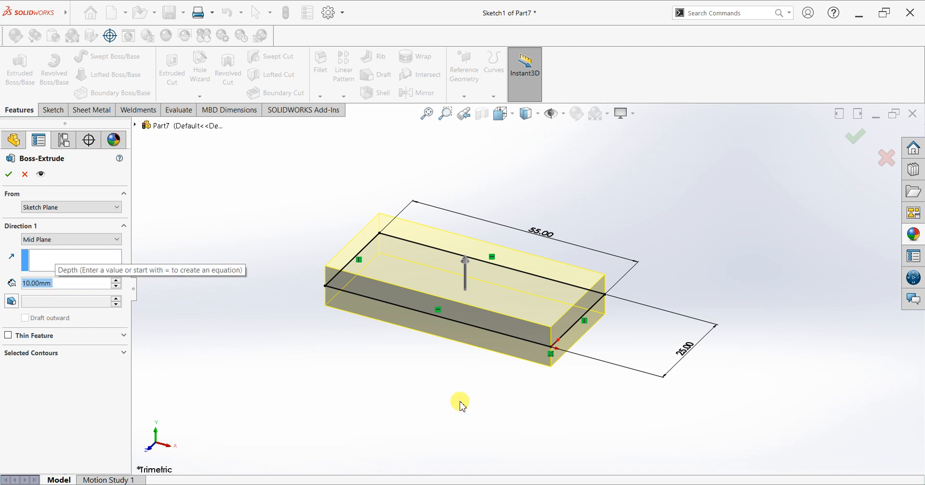
click(24, 175)
- Change the short side dimension of the rectangle to 16 mm
click(681, 358)
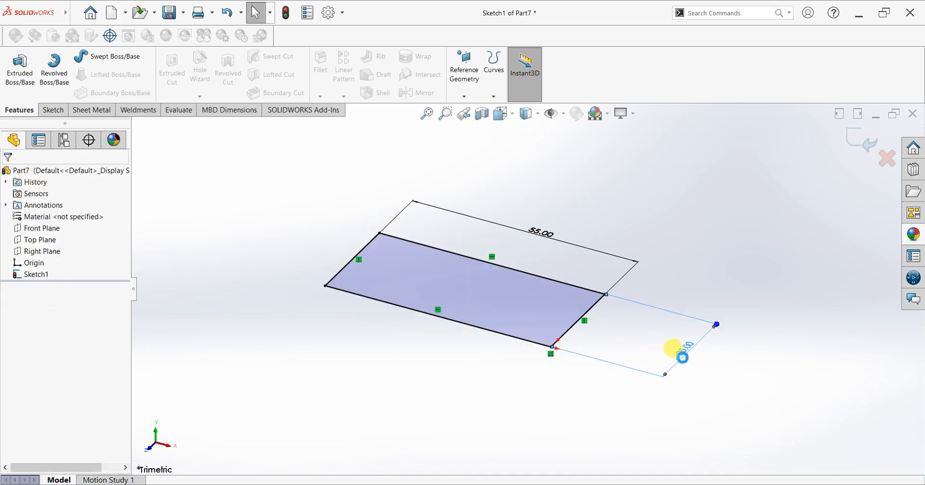
double_click(681, 358)
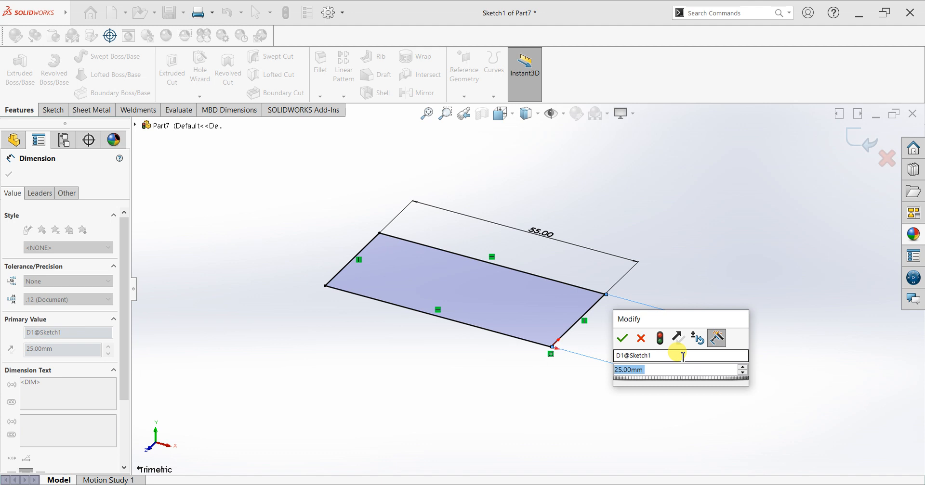
text(16)
key(Return)
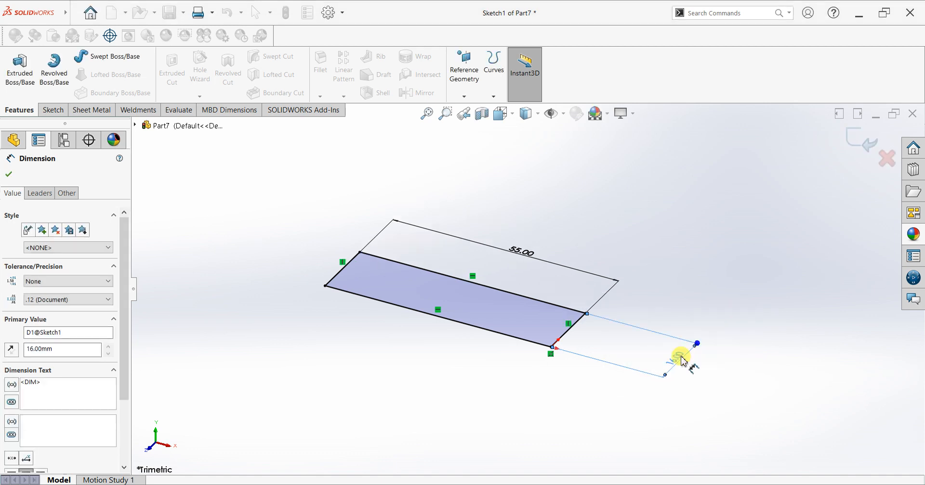
- Change the long side dimension of the rectangle to 50 mm and accept it
click(517, 252)
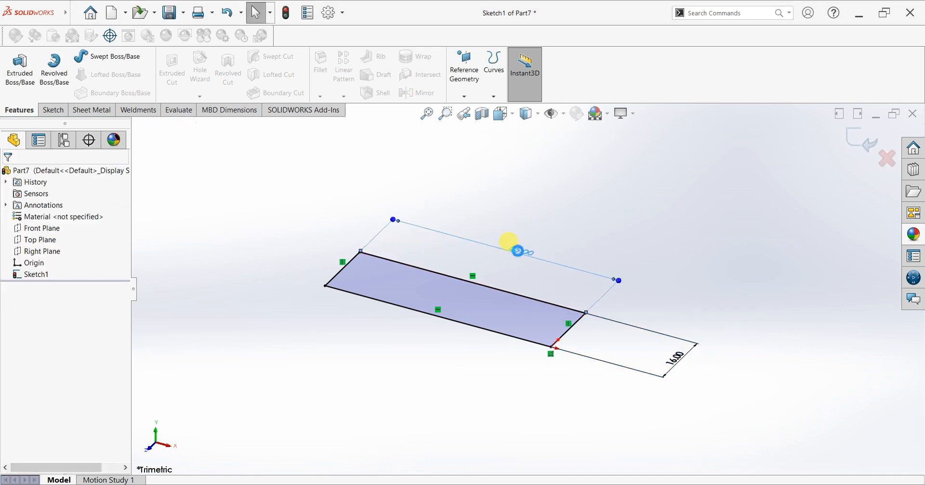
double_click(516, 251)
text(40)
key(Return)
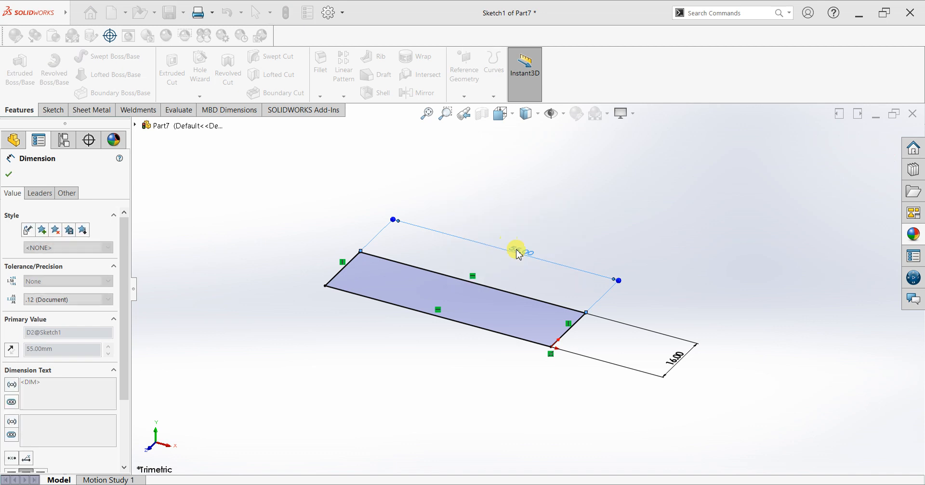
click(8, 177)
- Extrude the rectangle symmetrically with the Mid Plane end condition to a total depth of 10 mm
click(20, 68)
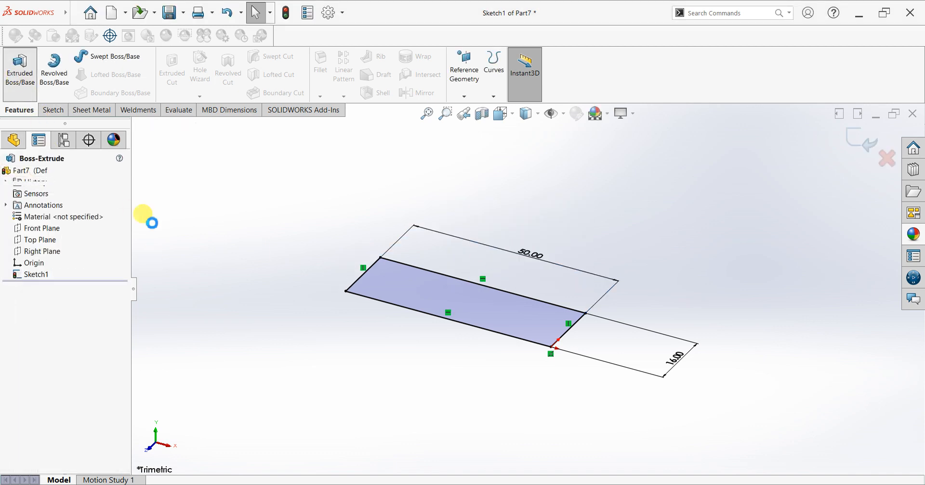
click(48, 241)
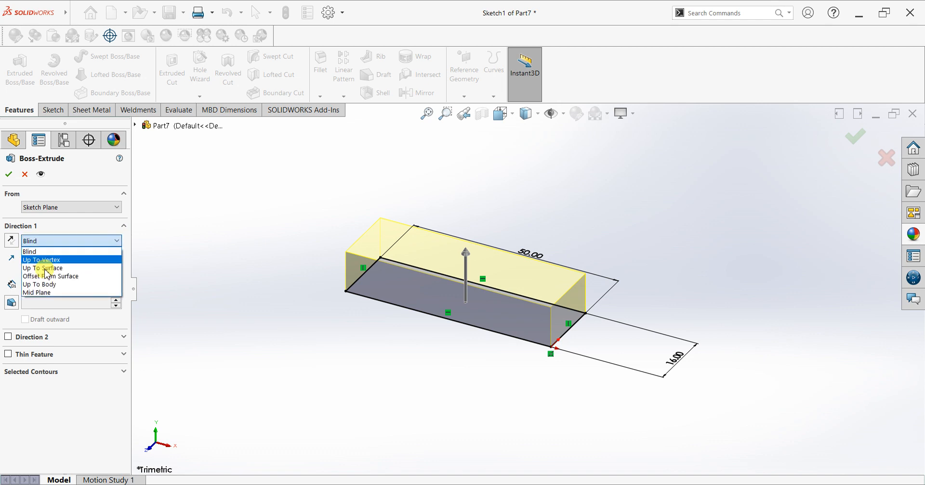
click(55, 295)
key(ctrl+a)
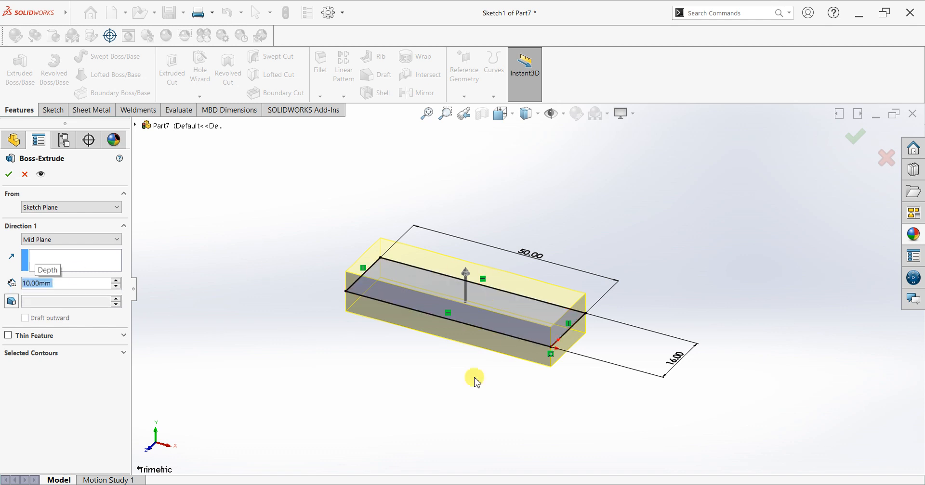
middle_drag(458, 380, 509, 359)
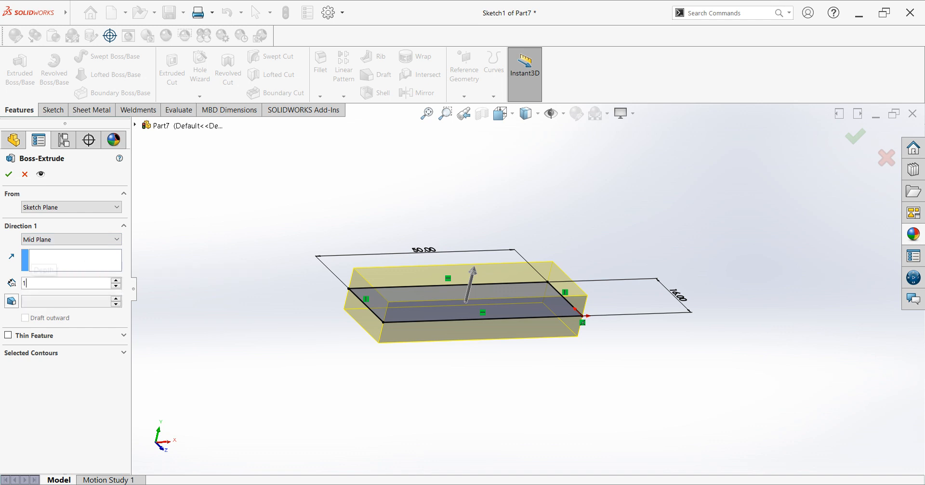
click(9, 174)
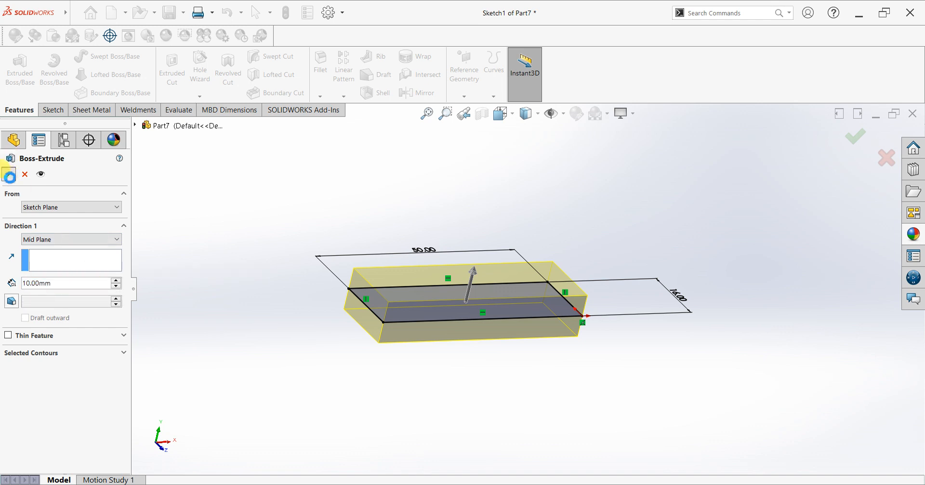
- Apply the Plain White scene as the viewport background
mouse_move(597, 233)
middle_down()
mouse_move(578, 223)
mouse_move(593, 183)
mouse_move(615, 238)
middle_up()
key(Escape)
click(606, 114)
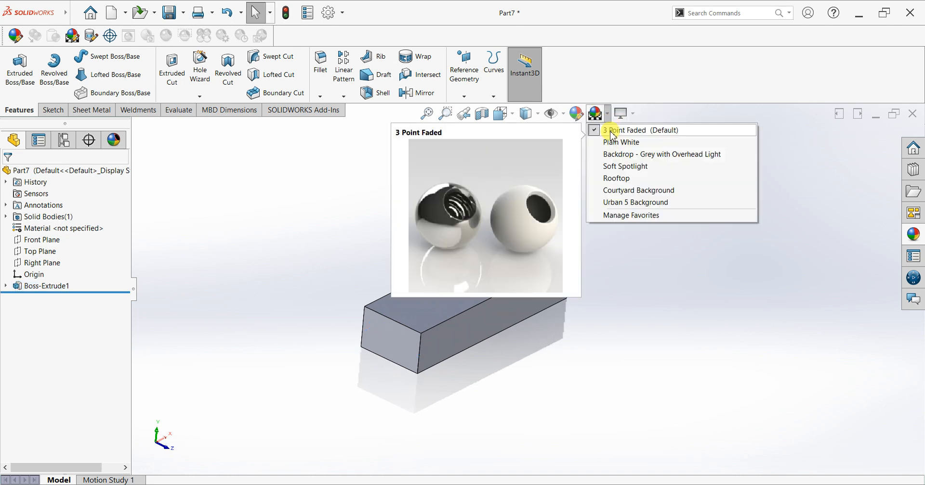
click(608, 142)
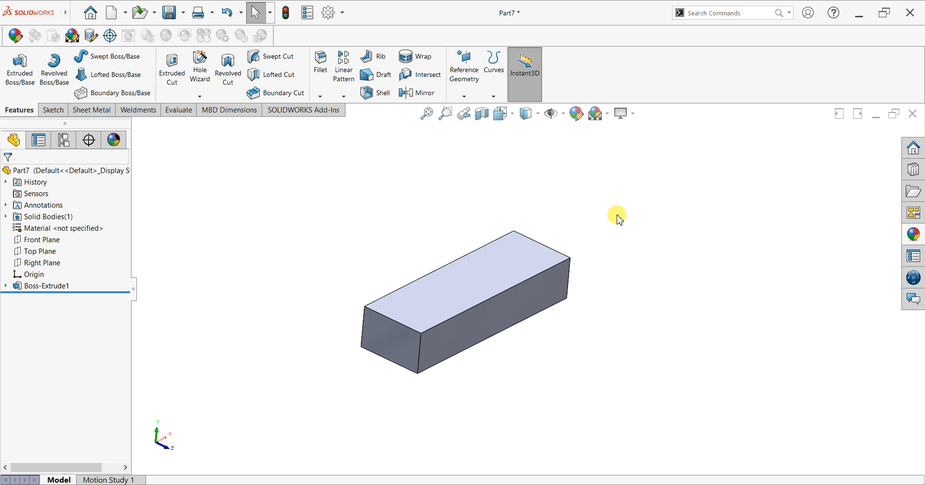
- Start a sketch on the block's long 50 by 10 mm side face and view it head-on
scroll(439, 337, down, 3)
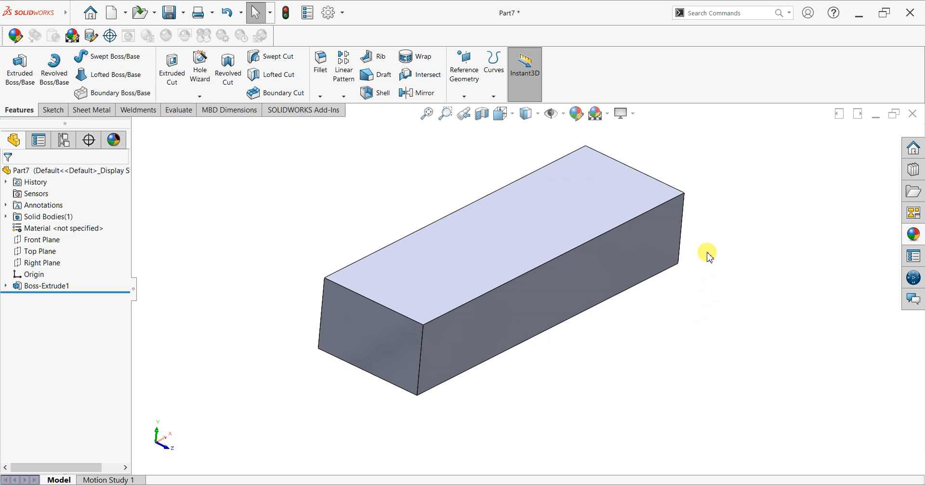
middle_drag(707, 255, 605, 333)
scroll(604, 333, down, 3)
click(429, 313)
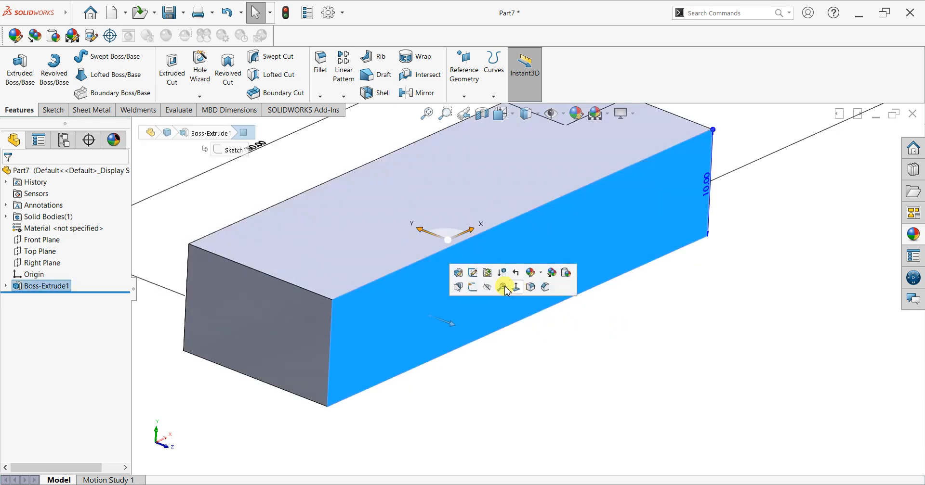
click(471, 287)
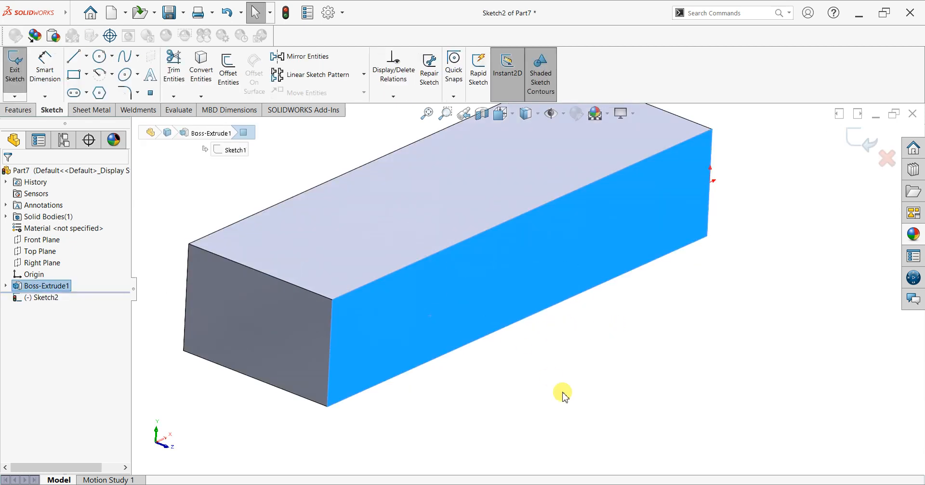
key(ctrl+8)
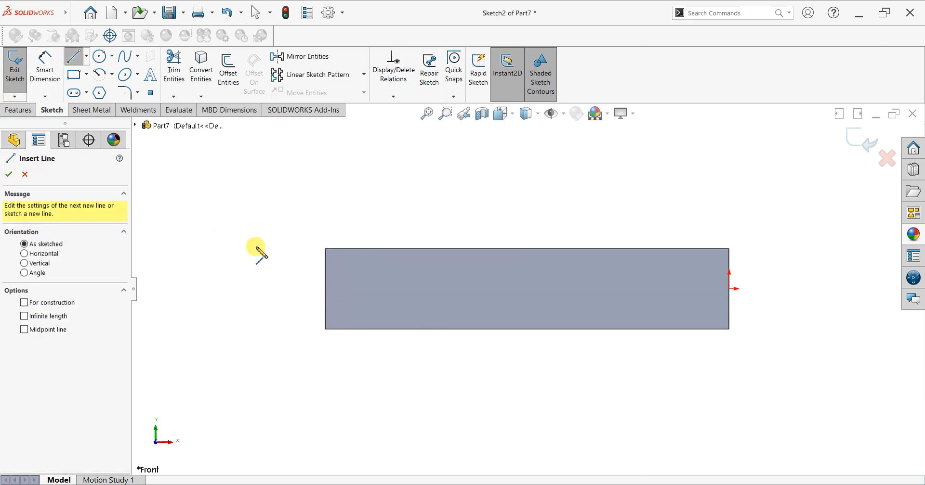
- Sketch a closed right triangle over the face's left end, full face height, with a base about 7.7 mm along the lower edge
click(326, 249)
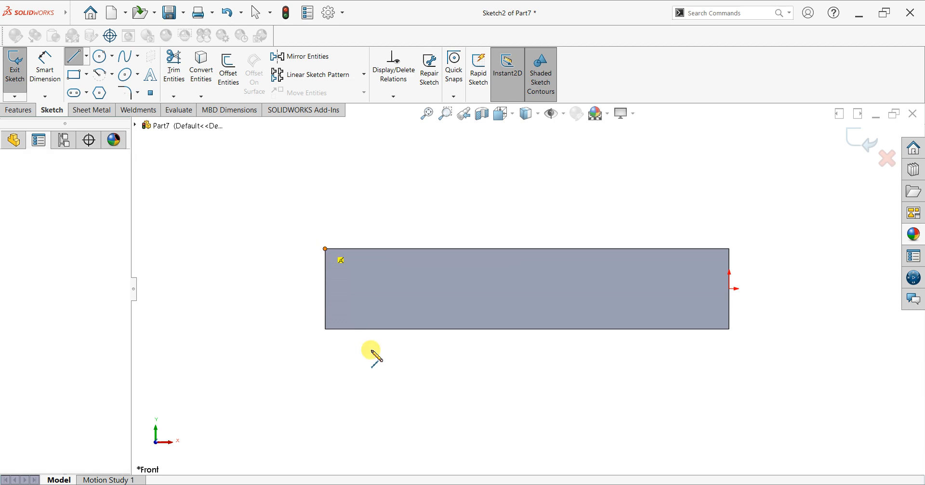
click(387, 329)
click(325, 329)
click(325, 249)
right_click(330, 148)
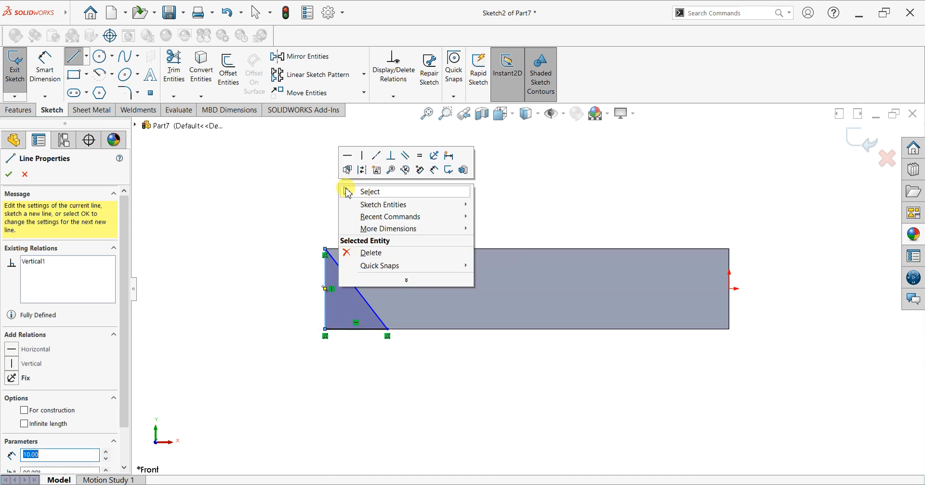
click(348, 191)
- Dimension the triangle's horizontal base to 6.5 mm
click(45, 66)
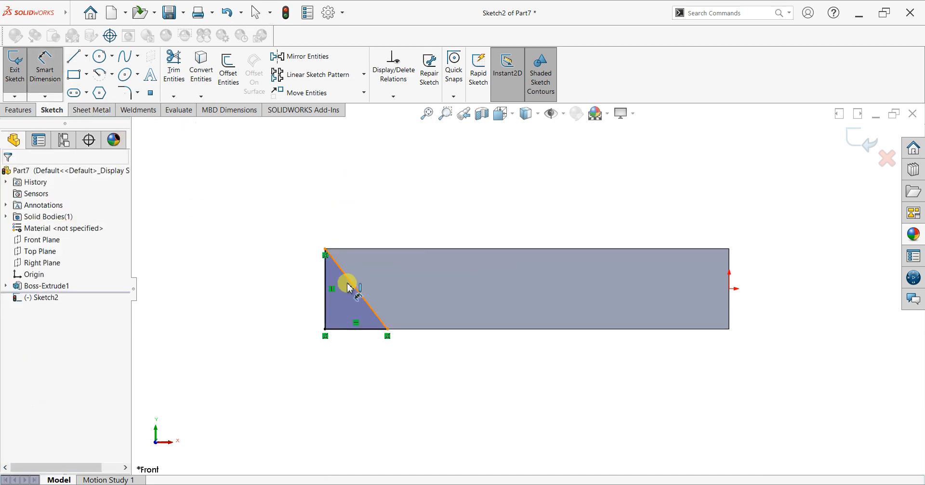
click(364, 333)
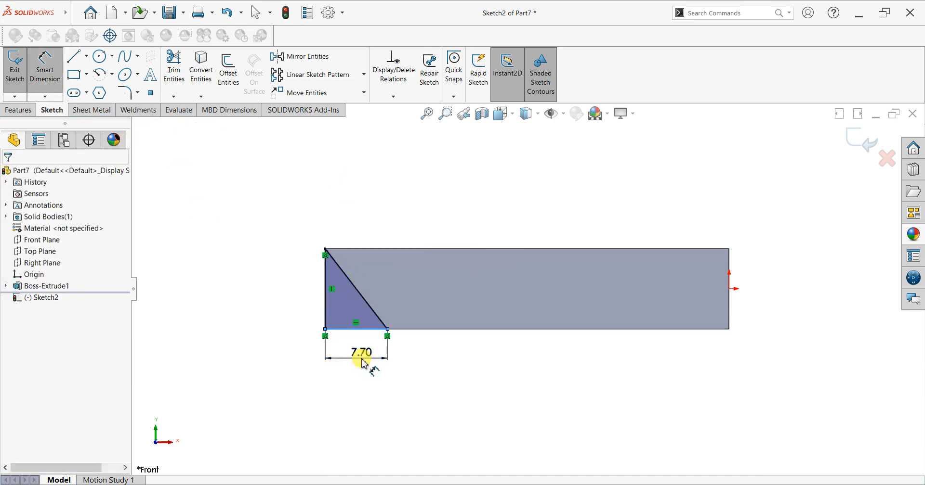
click(364, 364)
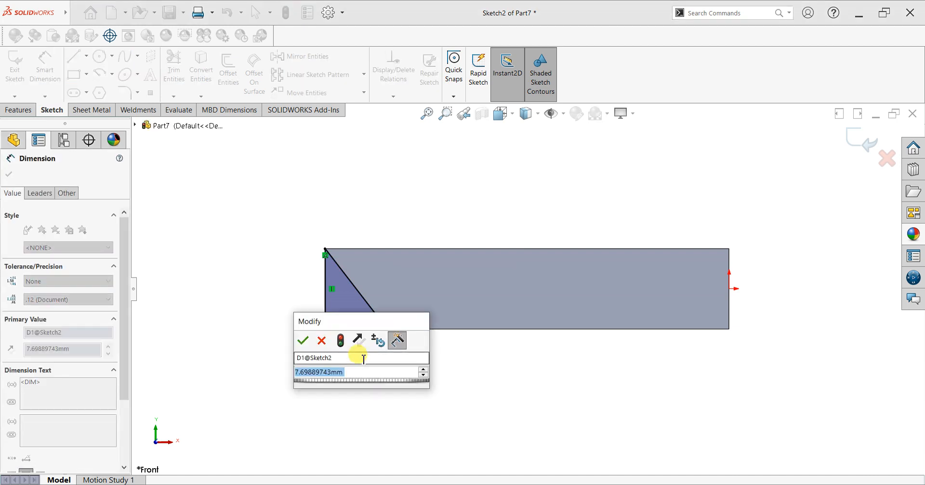
text(6.5)
key(Return)
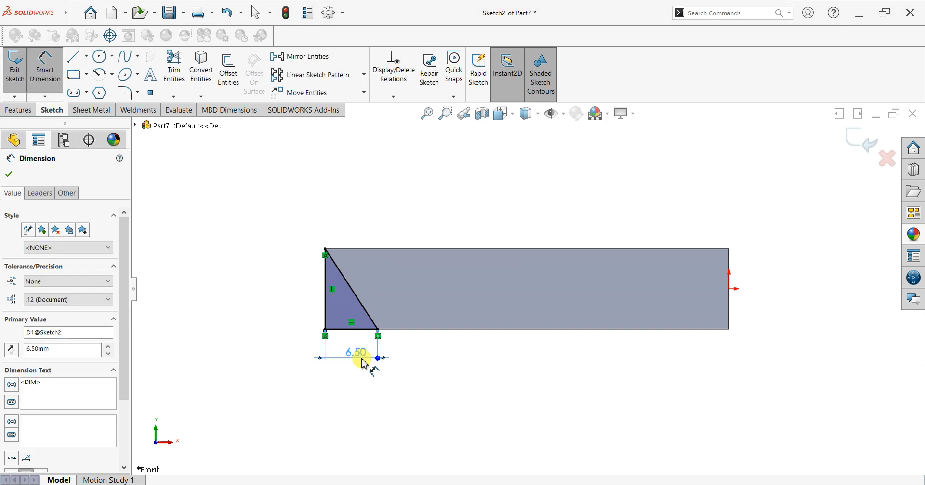
- Extrude-cut the triangular profile Through All to bevel the block's end
click(8, 174)
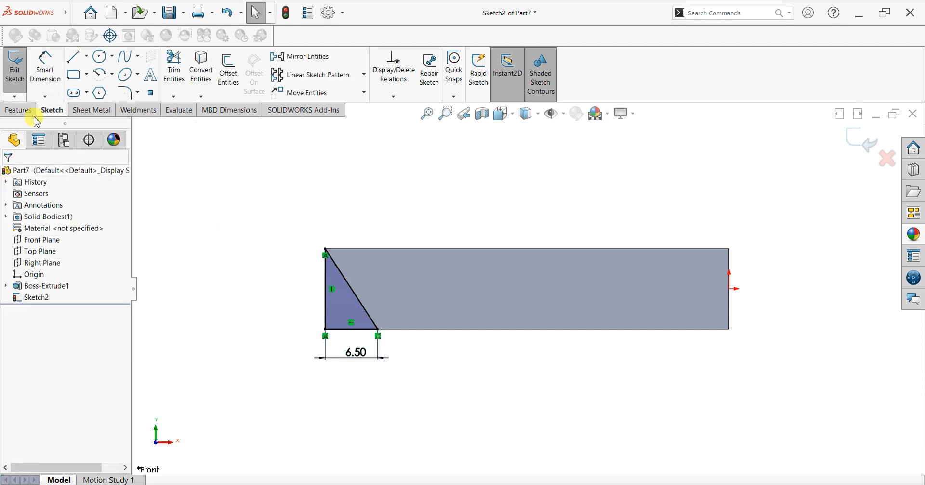
click(34, 115)
click(164, 85)
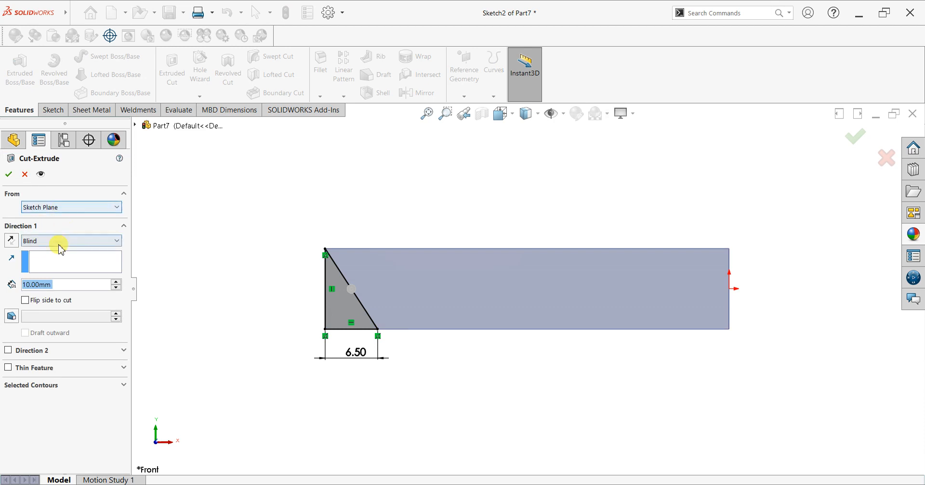
click(58, 241)
click(58, 260)
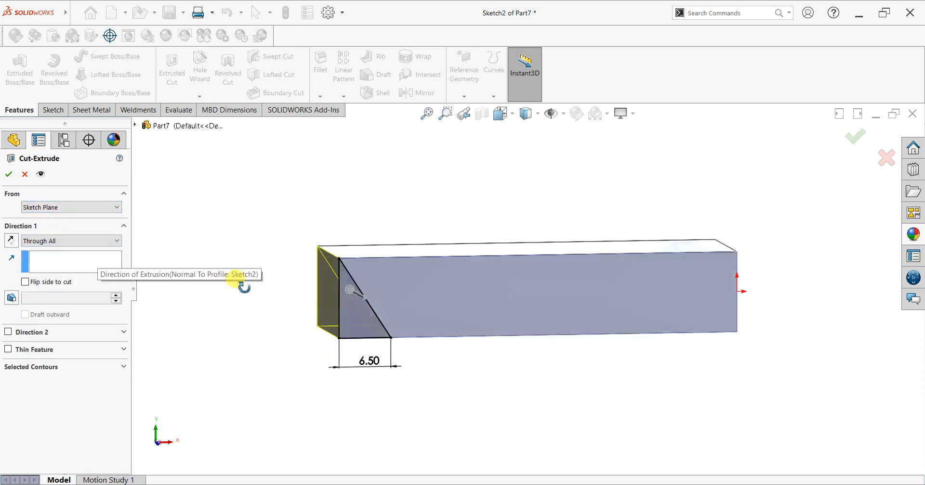
click(8, 174)
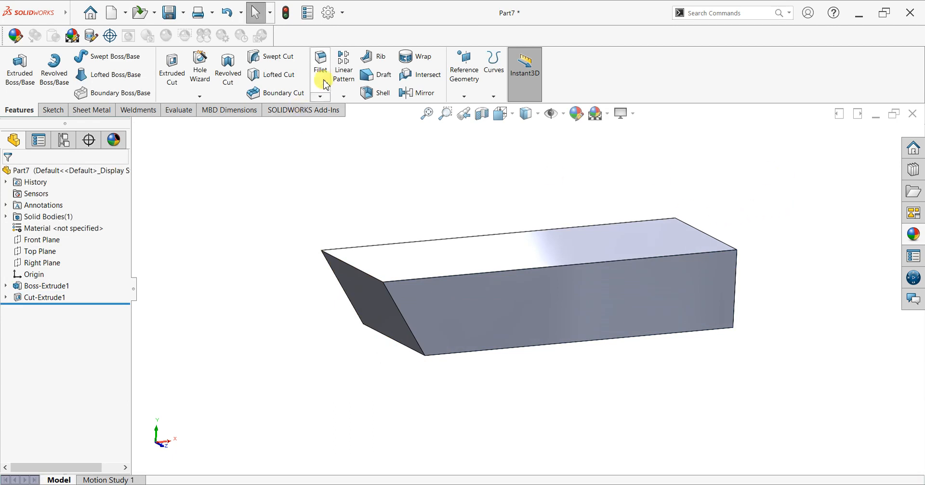
- Start a 3 mm fillet on the front side face's two long edges and its vertical edge at the square end
click(461, 278)
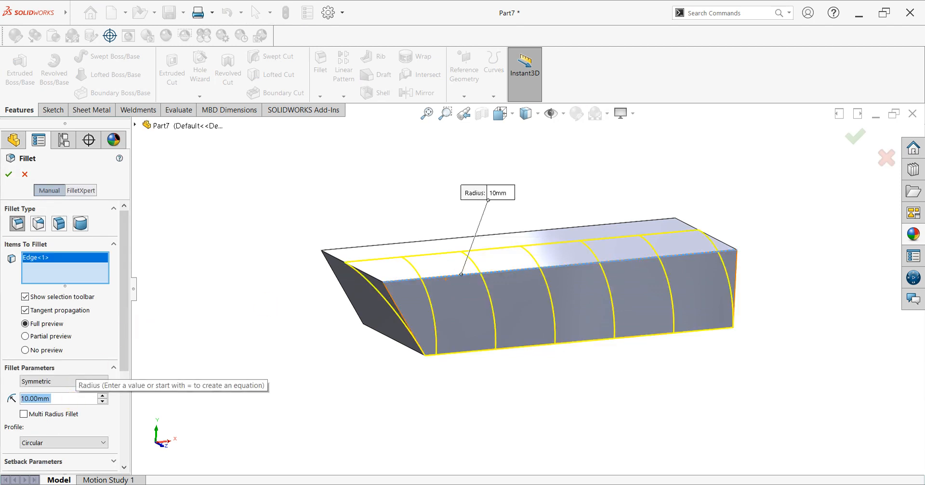
text(3)
key(Return)
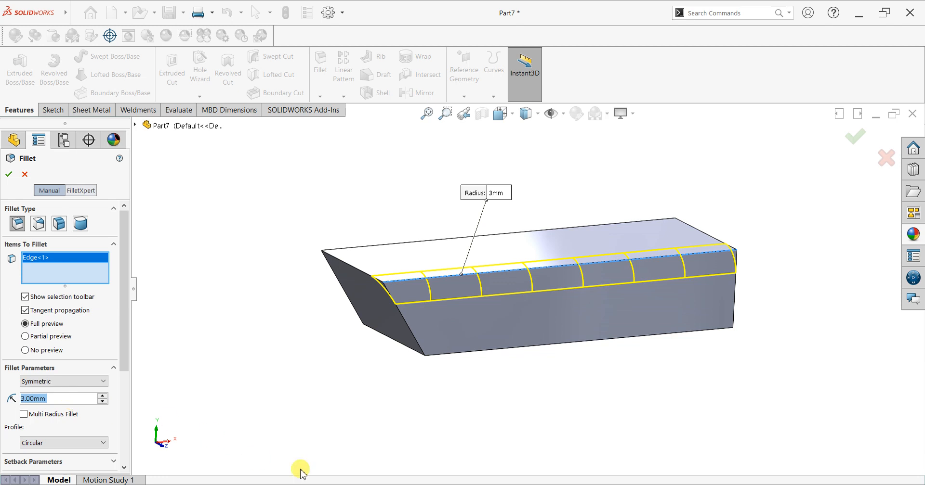
click(496, 324)
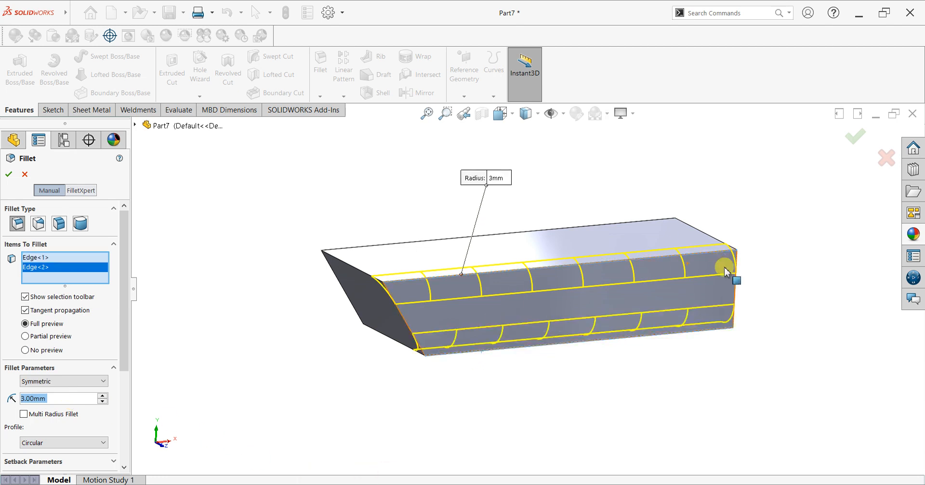
click(736, 289)
- Add the square end face's remaining vertical edge and its upper and lower edges to the fillet selection
middle_drag(675, 302, 568, 320)
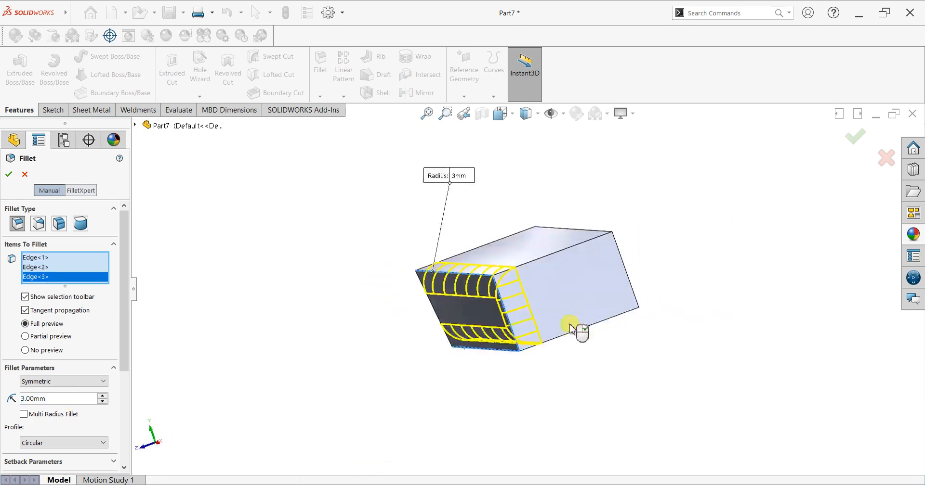
click(626, 279)
click(572, 248)
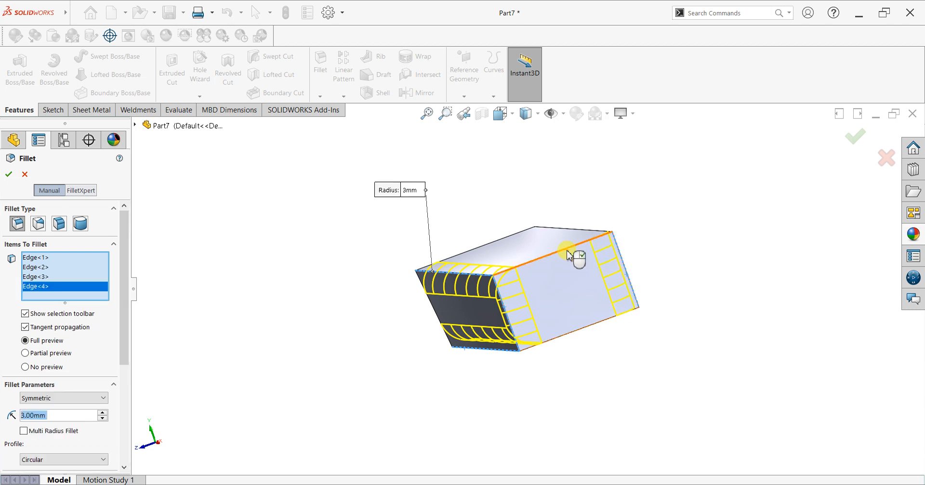
click(584, 327)
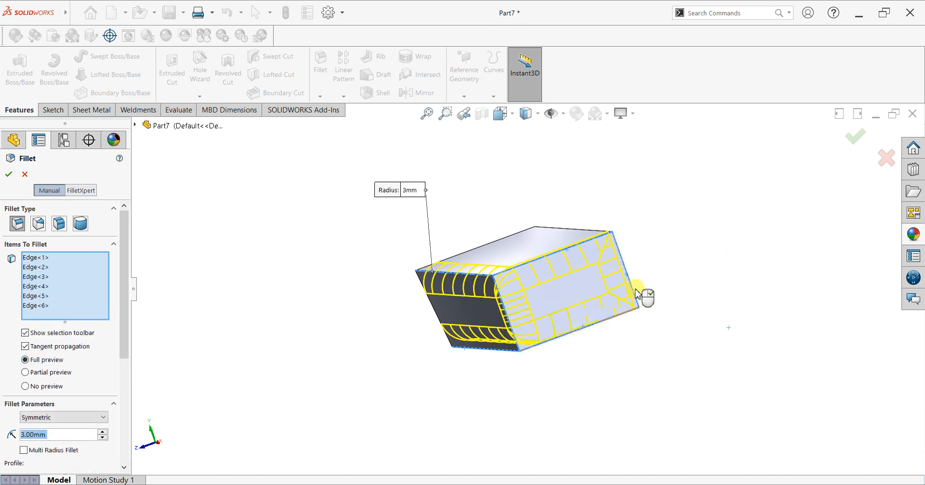
- Add the upper and lower long edges of the opposite side face to the fillet selection
middle_drag(644, 268, 589, 299)
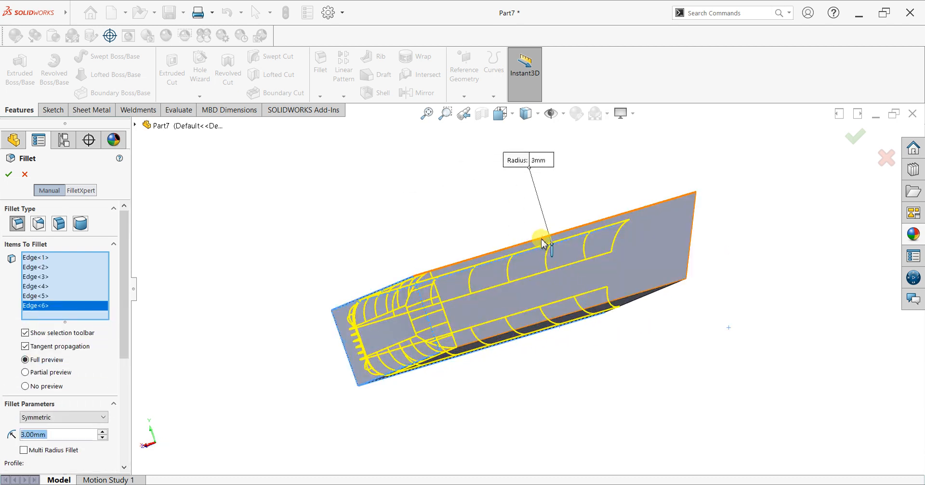
click(547, 240)
click(659, 292)
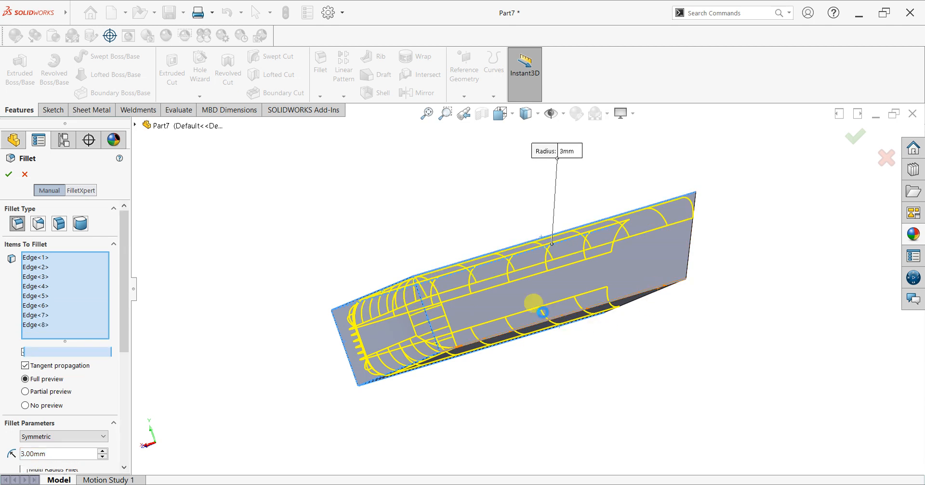
click(689, 250)
middle_drag(470, 305, 422, 292)
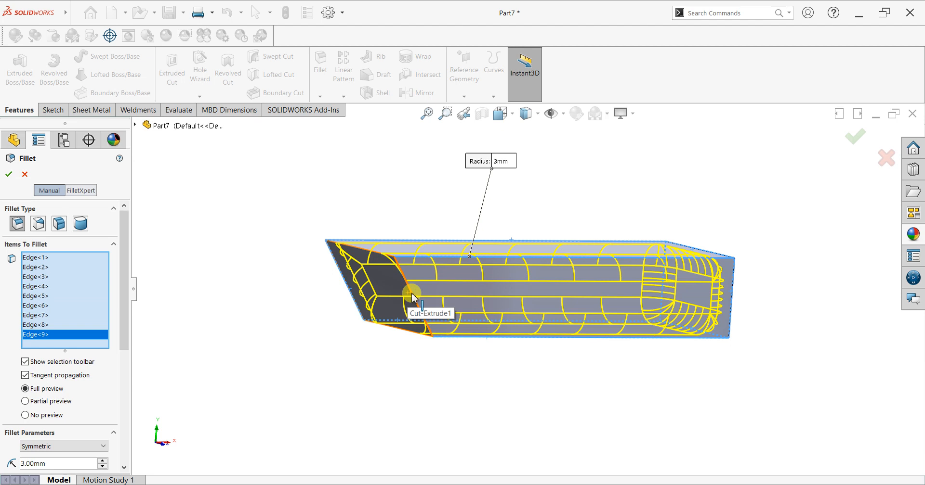
click(411, 292)
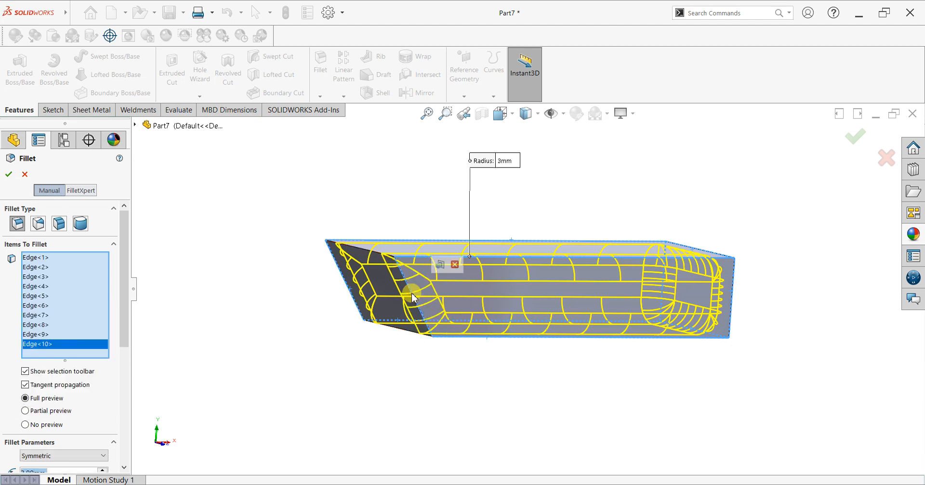
click(411, 293)
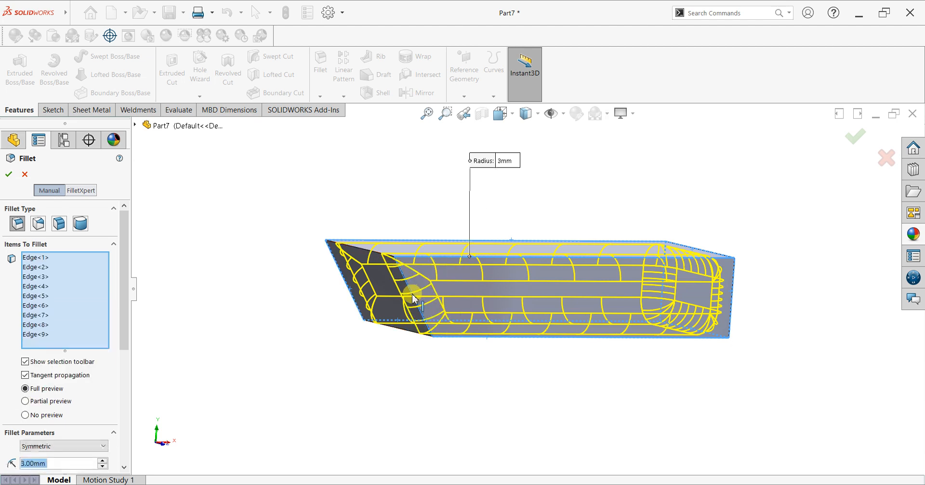
click(350, 294)
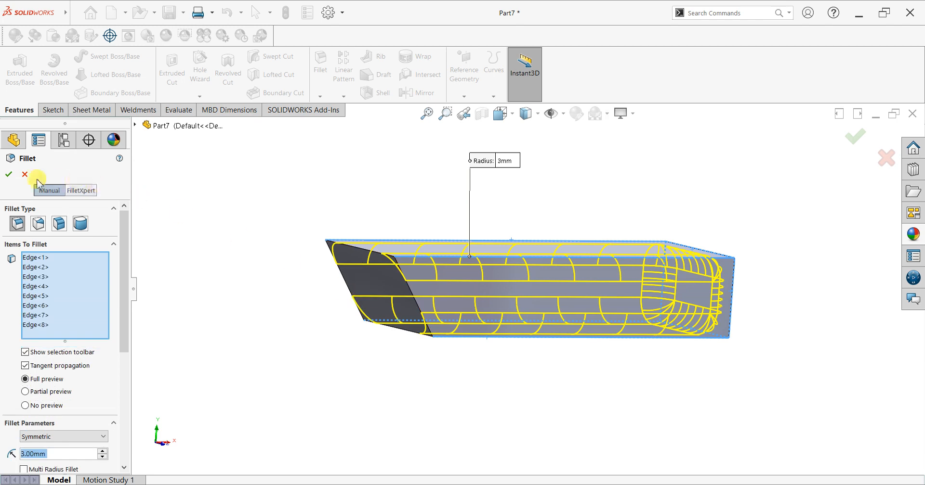
- Apply the 3 mm fillet to the selected long and square-end edges, leaving nothing selected
click(9, 179)
middle_drag(400, 217, 399, 246)
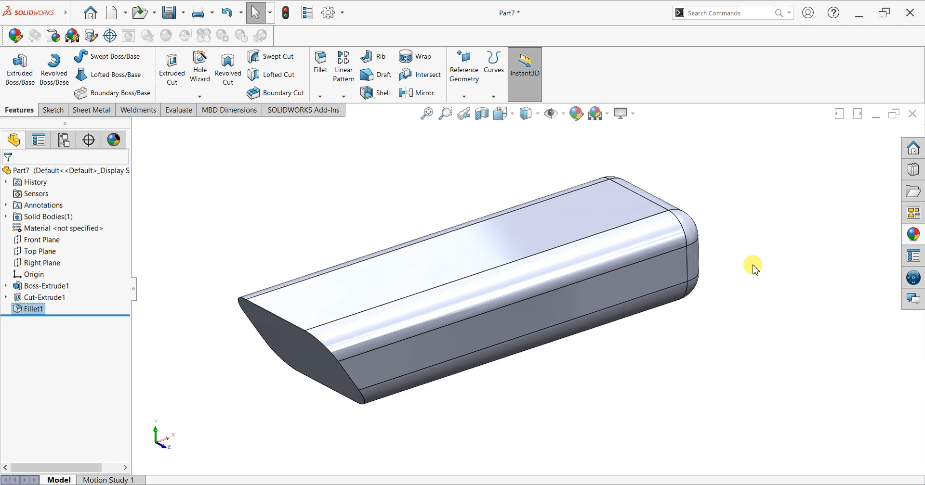
click(698, 334)
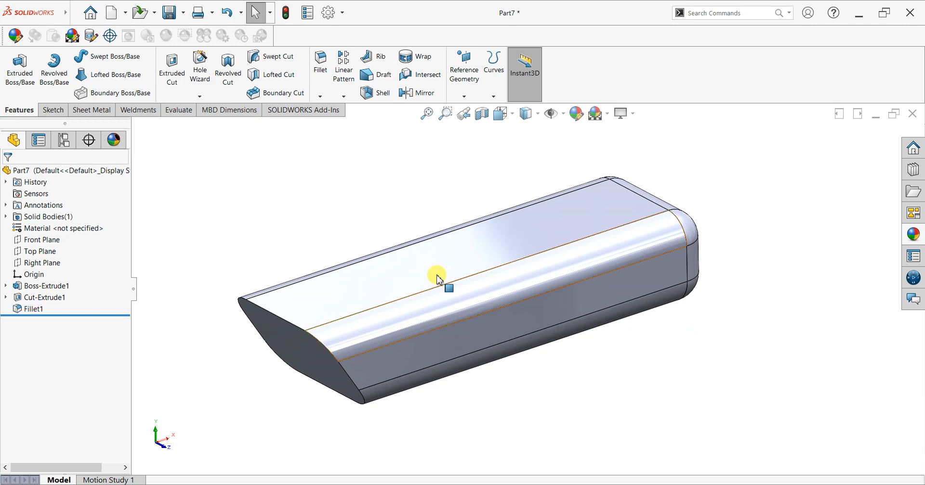
- Start a reference plane offset from the Right Plane, flipping the offset toward the block's sloped end
click(38, 264)
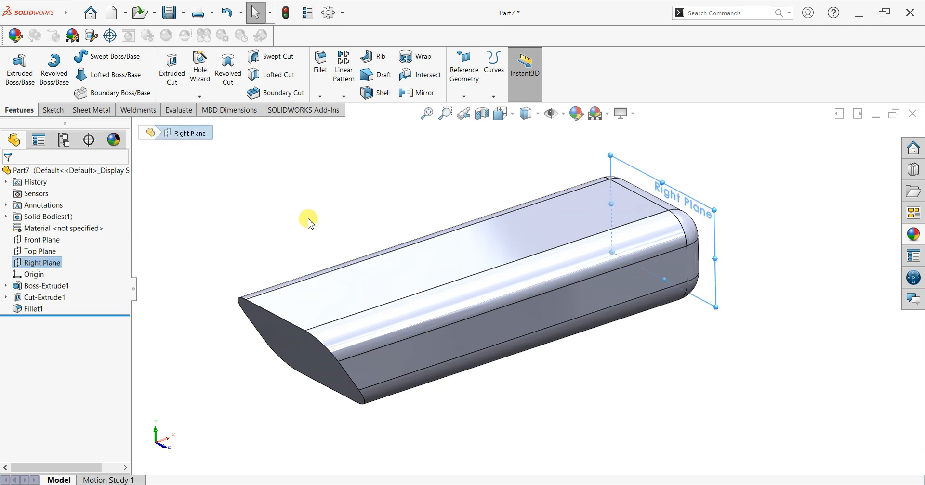
click(465, 114)
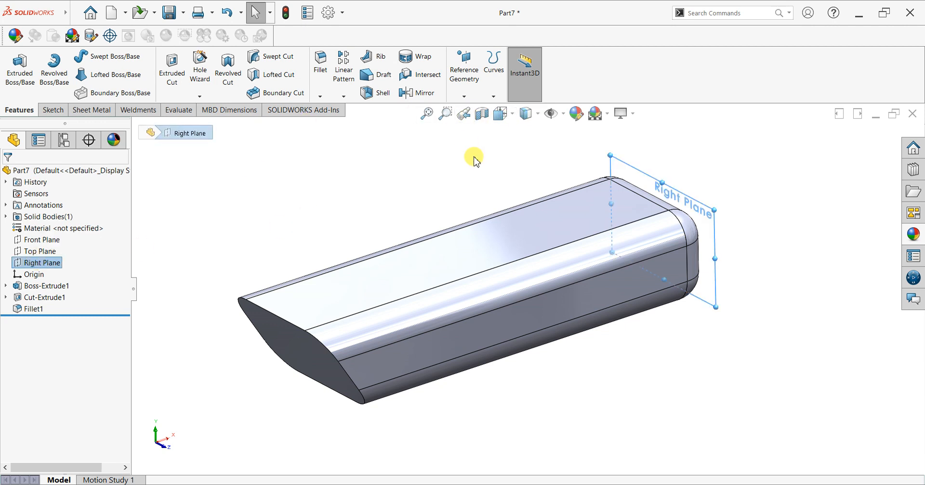
click(464, 96)
click(468, 106)
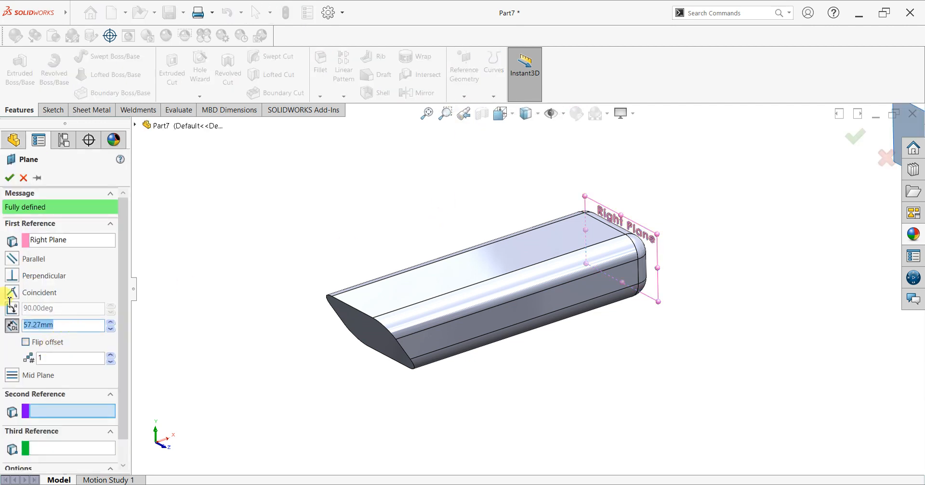
click(26, 342)
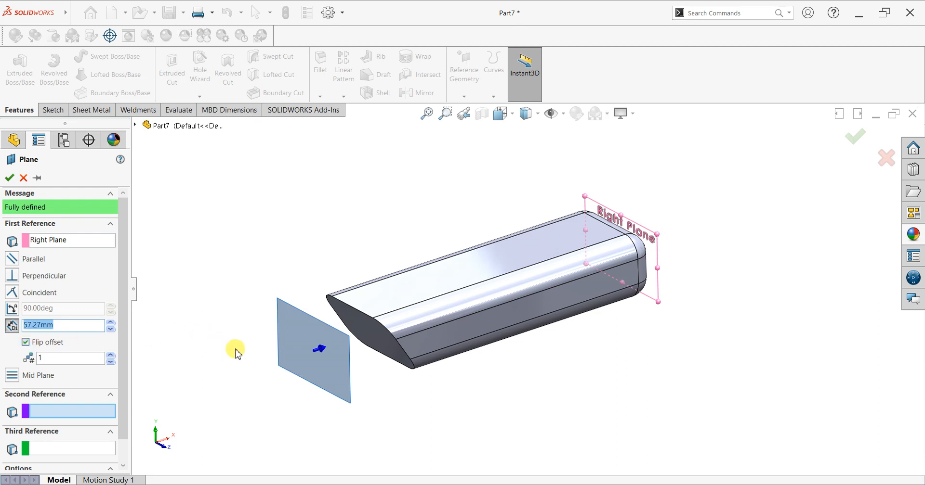
- Try an offset of 50+12+6 mm for the new reference plane
middle_drag(264, 349, 233, 316)
click(77, 329)
text(50+12+6)
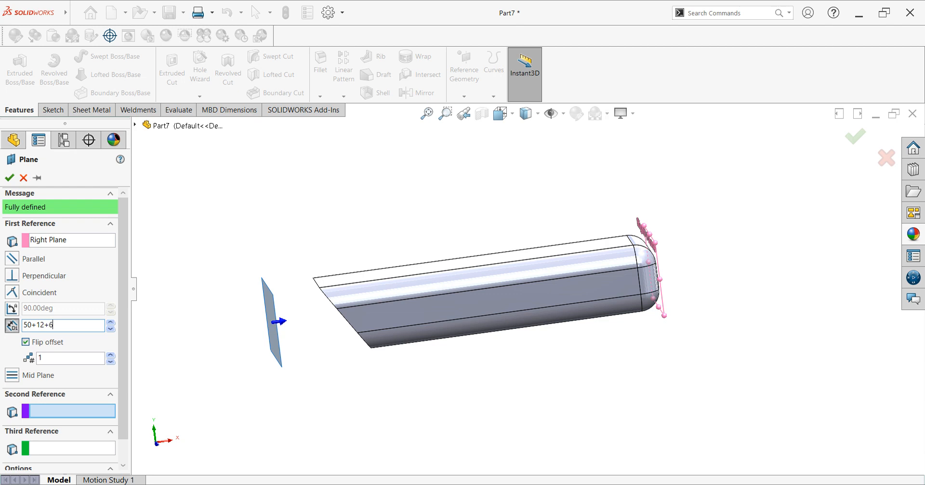
key(Return)
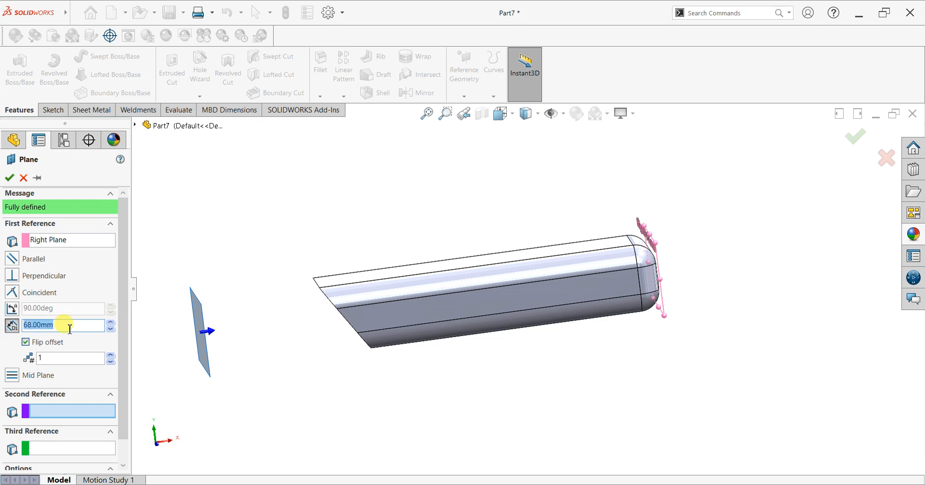
- Set the reference plane's offset to 64 mm and create the plane
text(50)
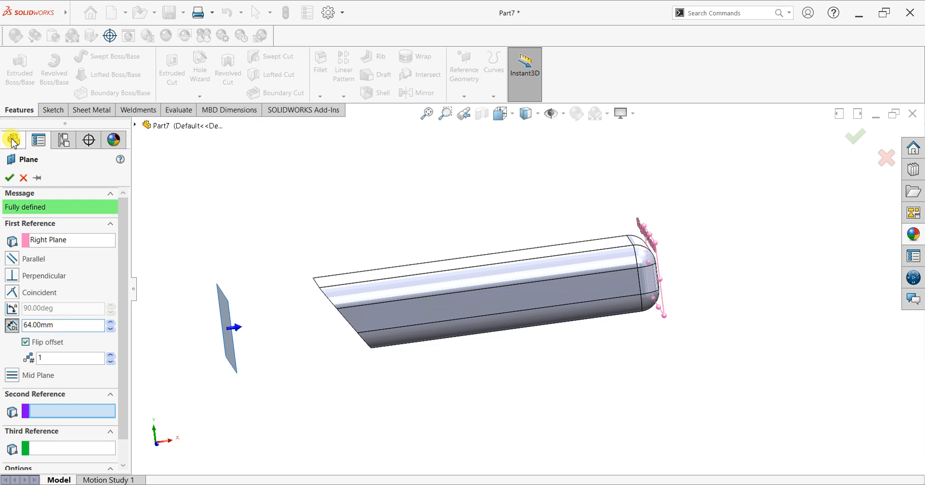
click(9, 177)
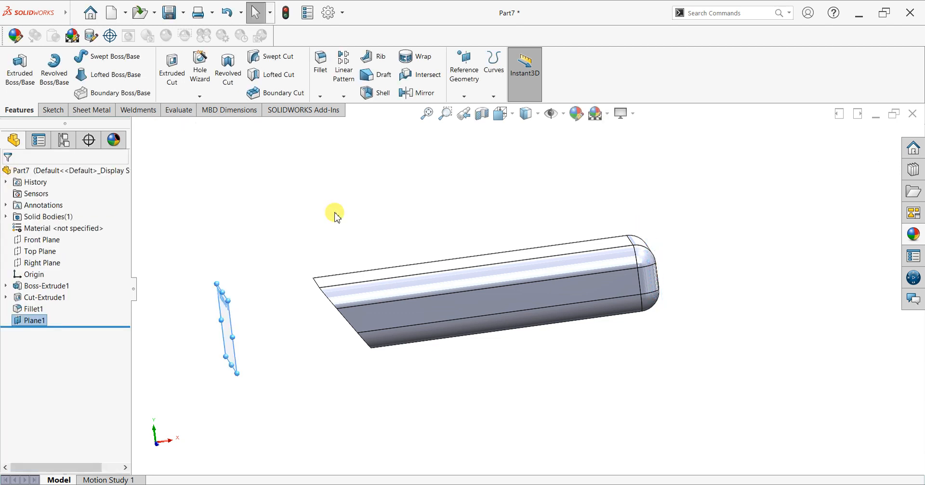
- View the new offset plane head-on and start a sketch on it
key(ctrl+8)
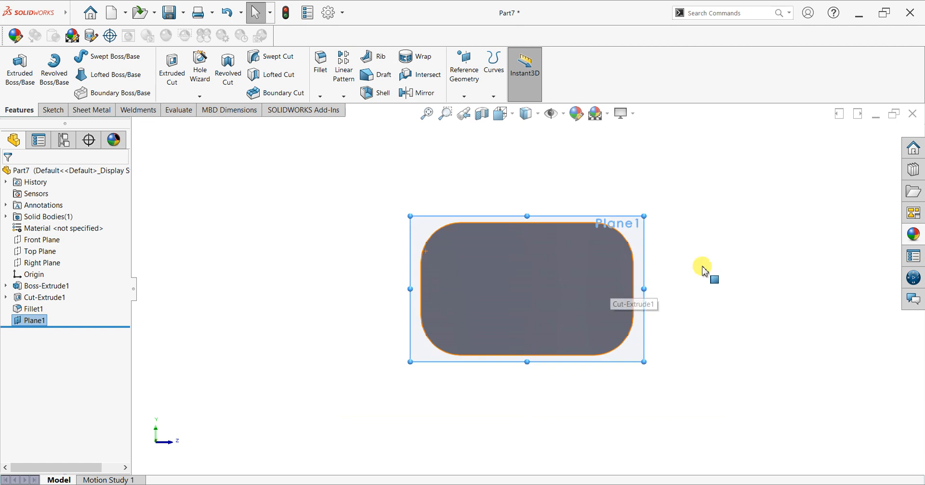
click(52, 110)
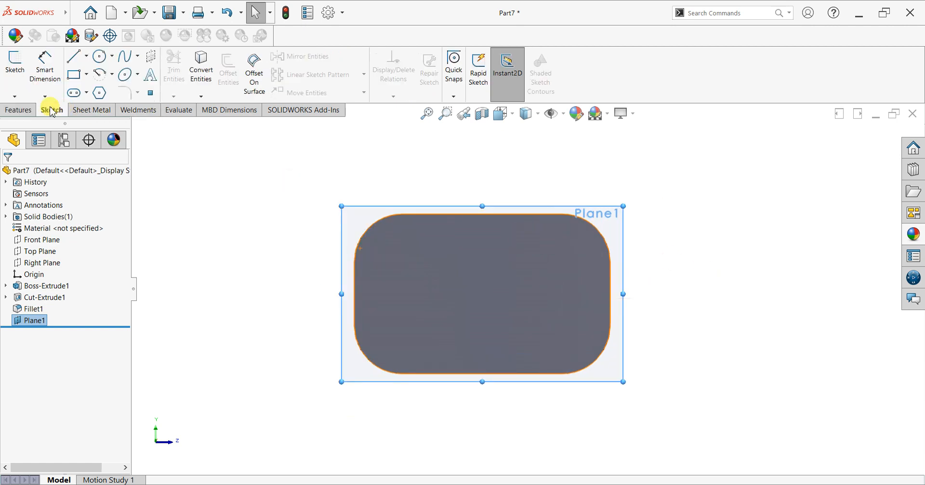
click(13, 63)
- Sketch a center rectangle about 12.2 mm wide, centred on the block's end profile
click(86, 75)
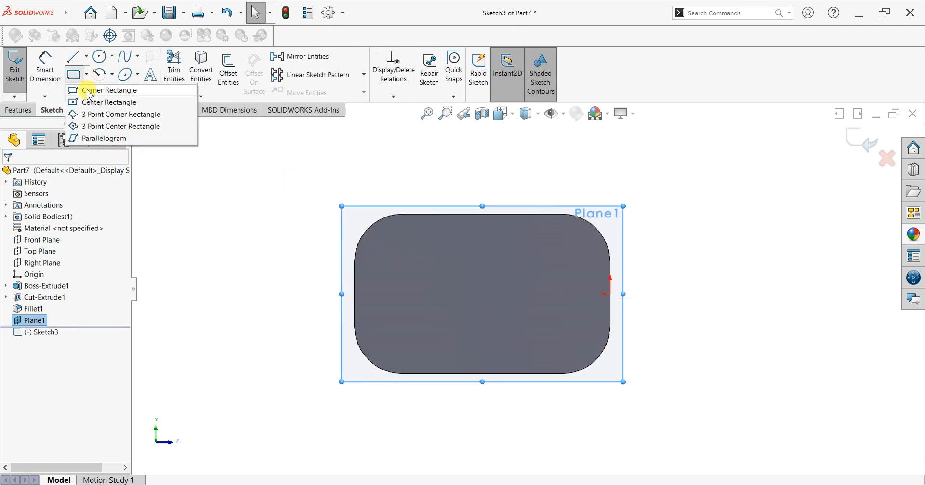
click(92, 99)
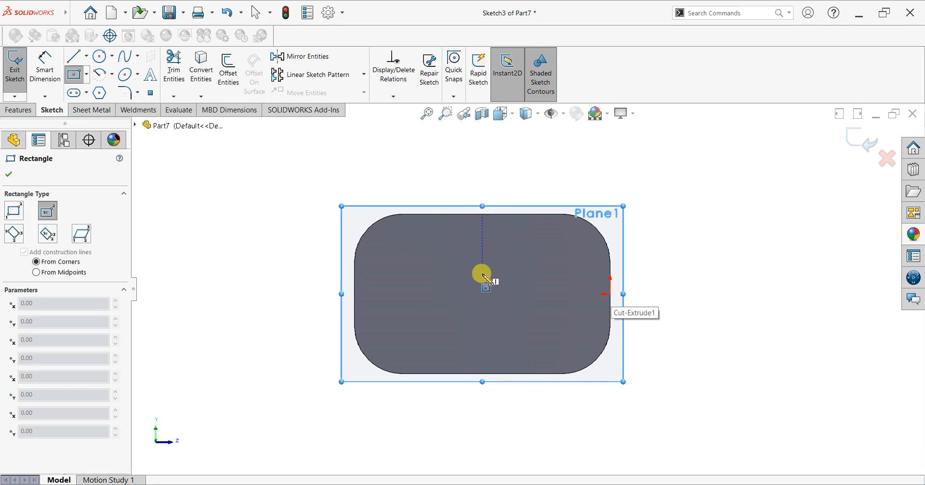
click(482, 293)
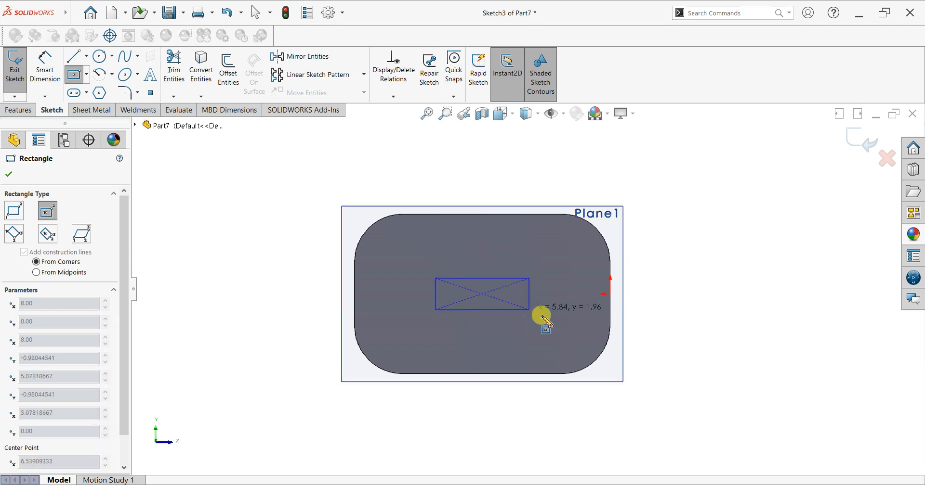
click(579, 321)
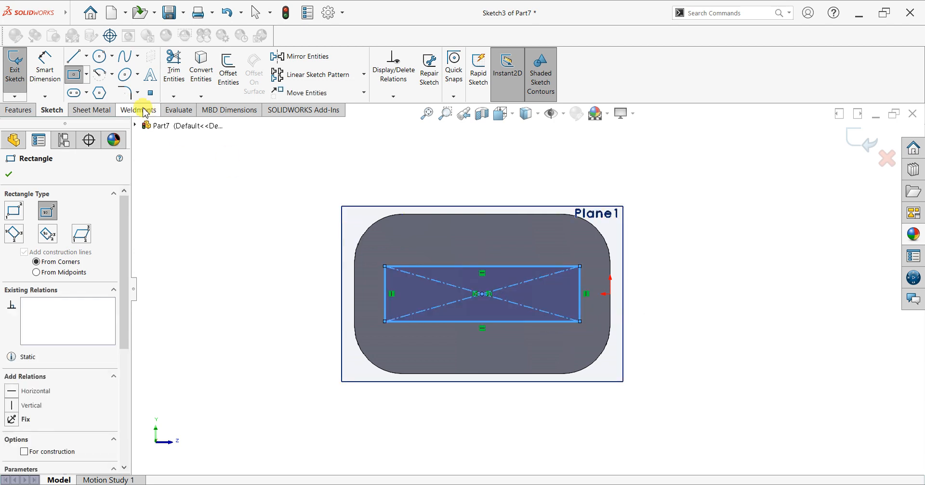
- Dimension the rectangle's width to 12 mm
click(44, 68)
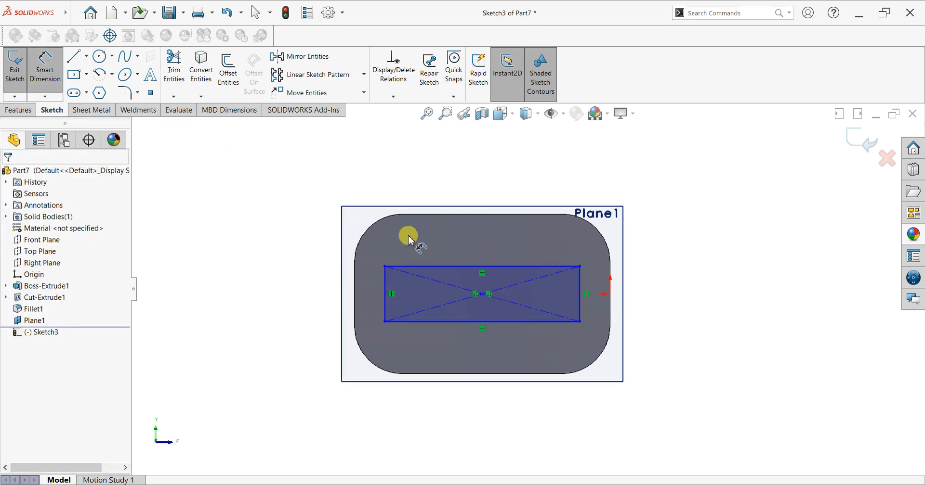
click(471, 174)
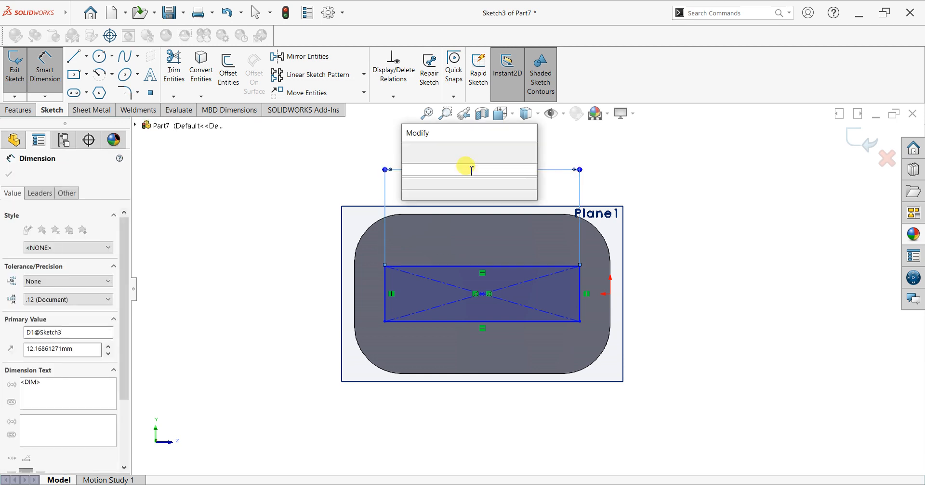
key(Return)
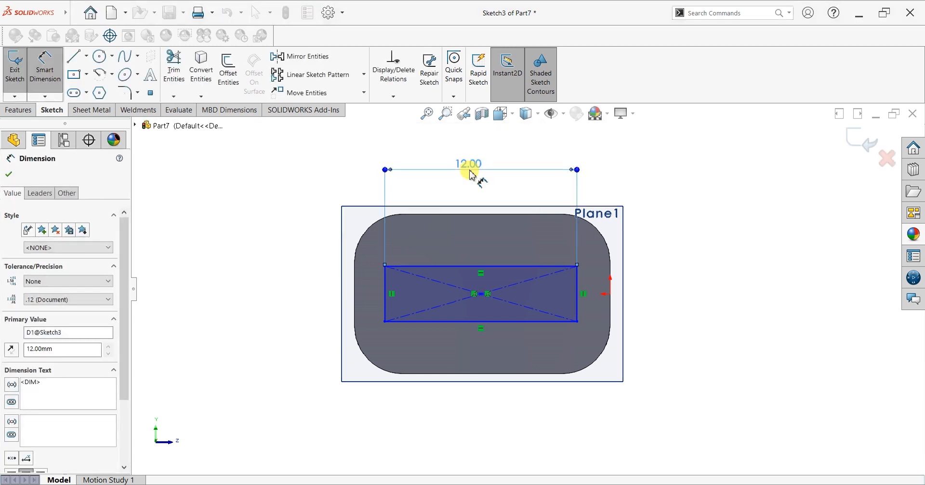
- Dimension the center rectangle's height to 4 mm
click(578, 298)
click(686, 295)
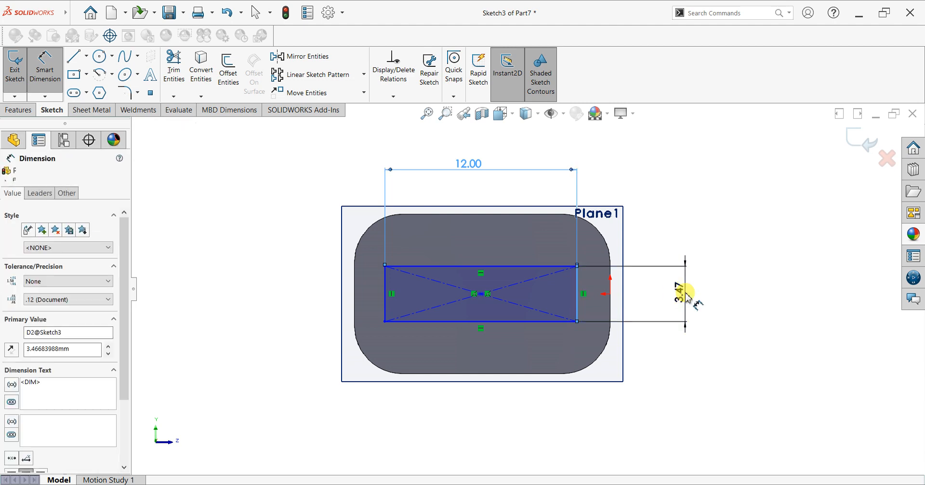
text(4)
key(Return)
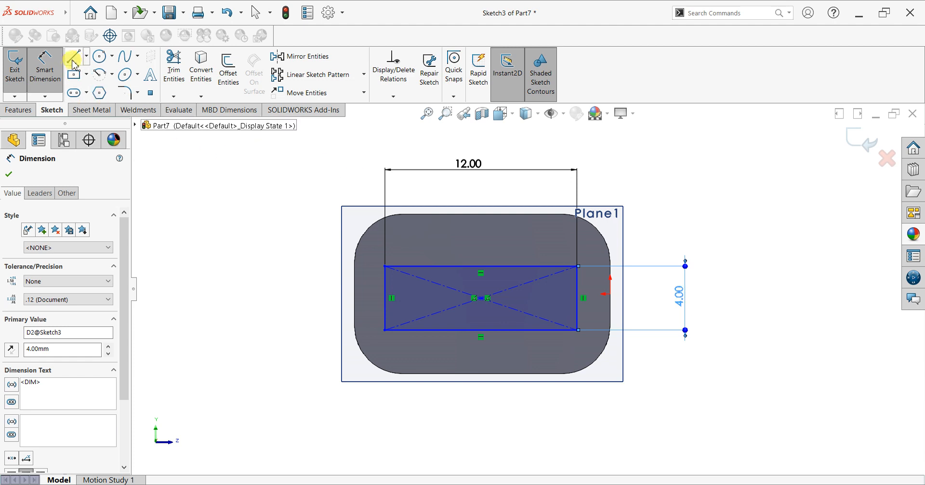
click(355, 291)
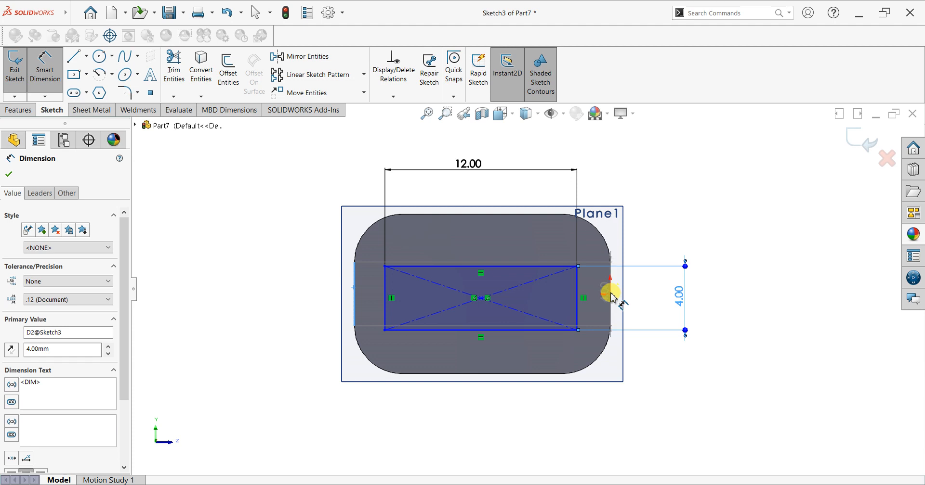
key(Escape)
key(Escape)
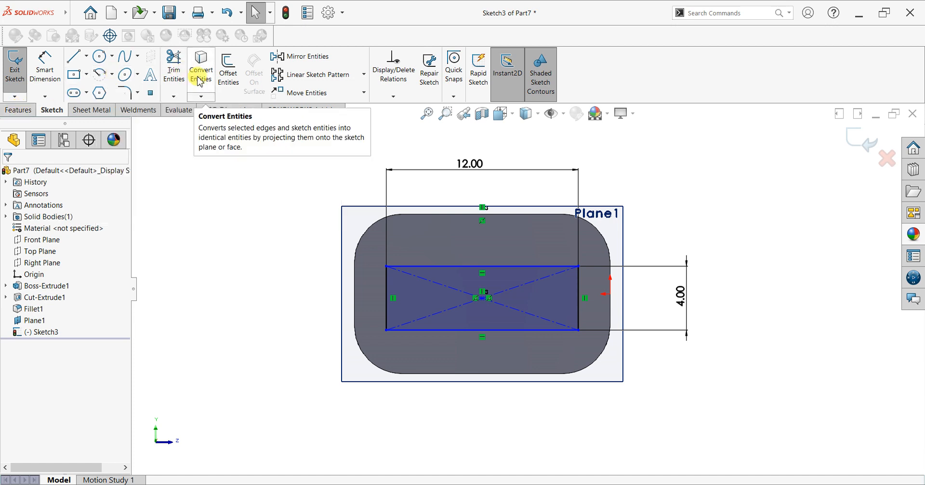
click(228, 72)
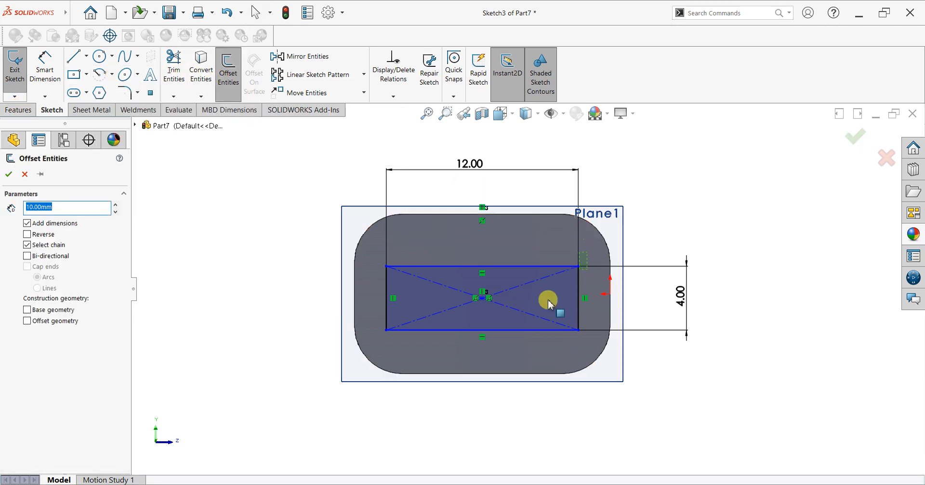
click(371, 343)
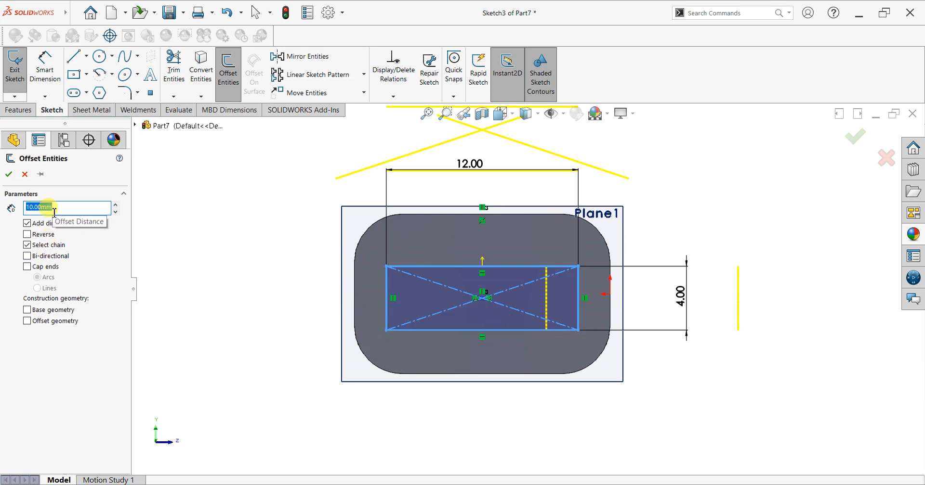
text(0.3)
key(Return)
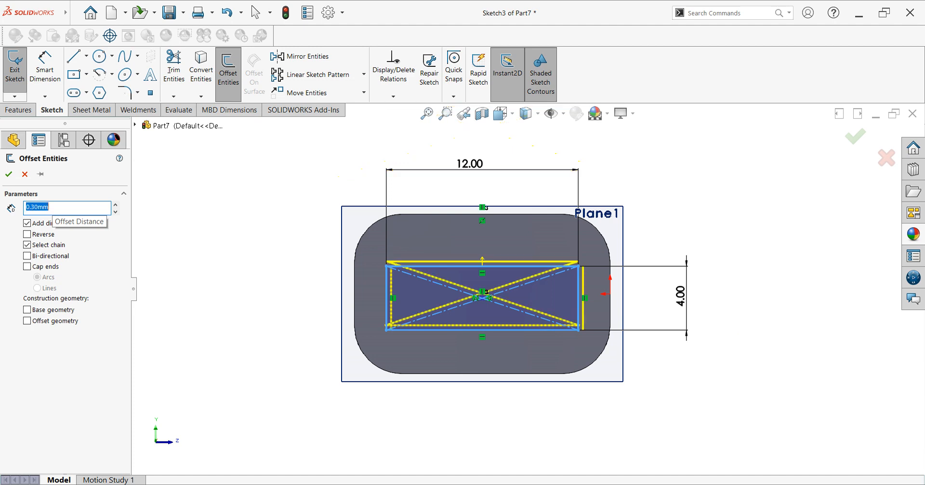
click(27, 235)
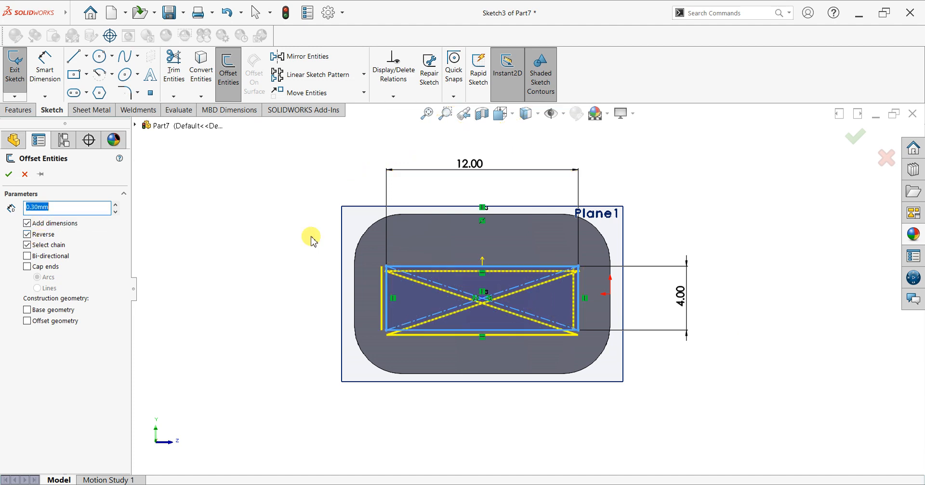
scroll(526, 269, up, 3)
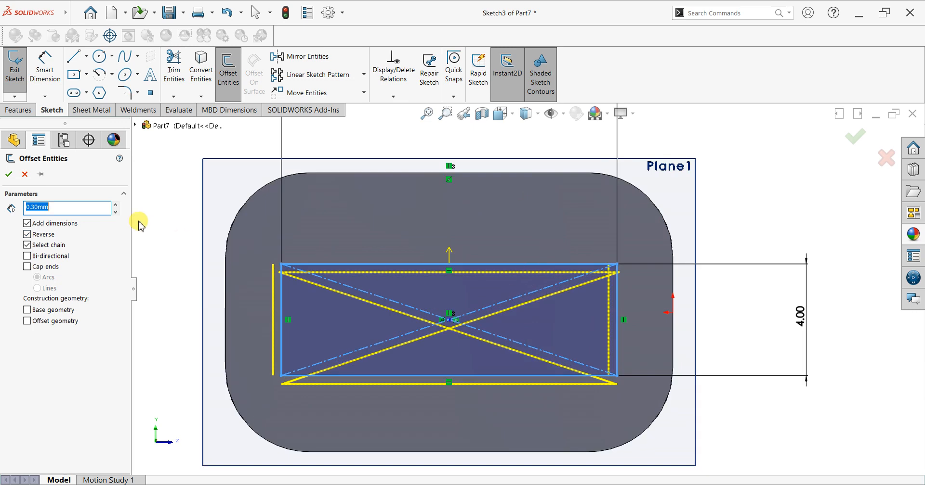
click(24, 174)
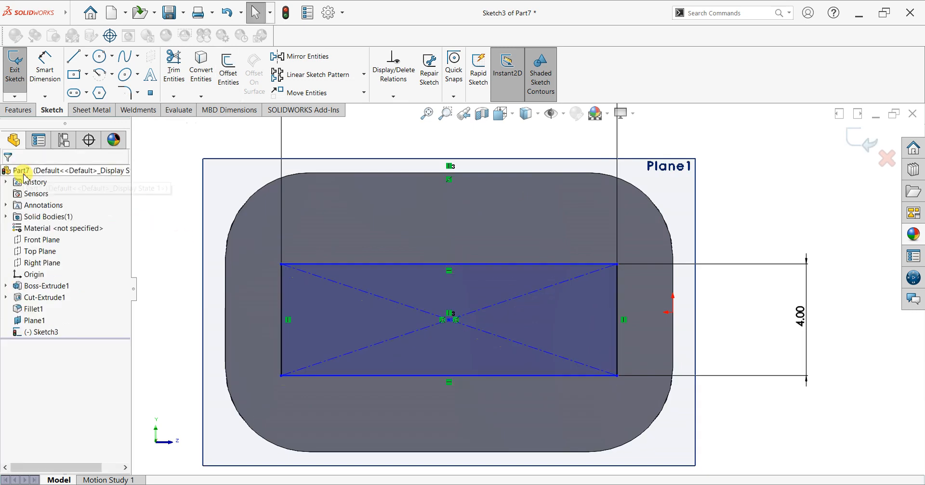
- Trim away the two construction diagonals inside the 12 x 4 mm rectangle
click(174, 75)
mouse_move(465, 305)
mouse_down()
mouse_move(411, 334)
mouse_move(415, 301)
mouse_move(386, 314)
mouse_move(224, 284)
mouse_up()
click(10, 175)
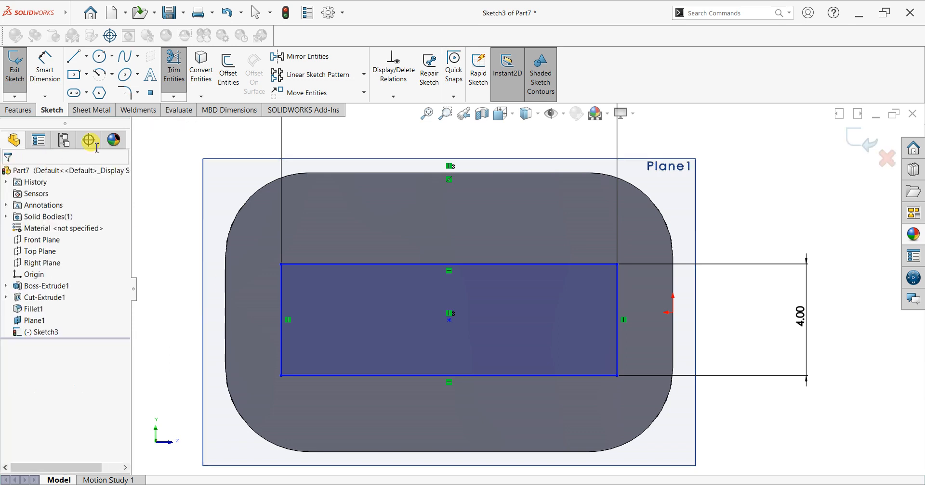
- Offset the rectangle's outline inward by 0.2 mm using a reversed chain offset
click(228, 74)
click(345, 268)
click(42, 235)
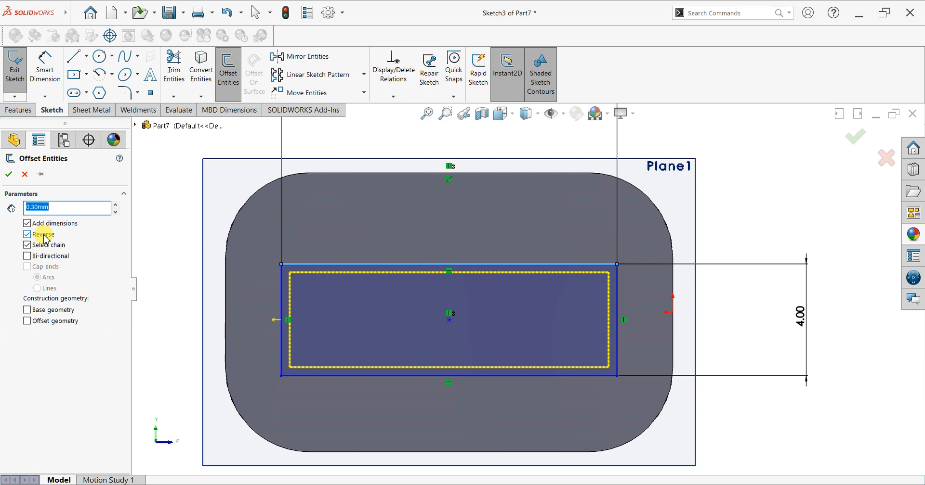
key(Return)
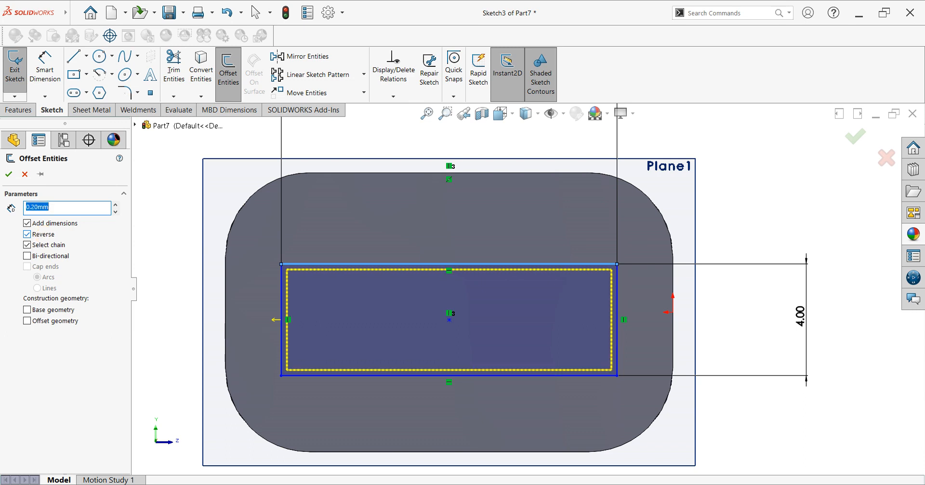
click(8, 174)
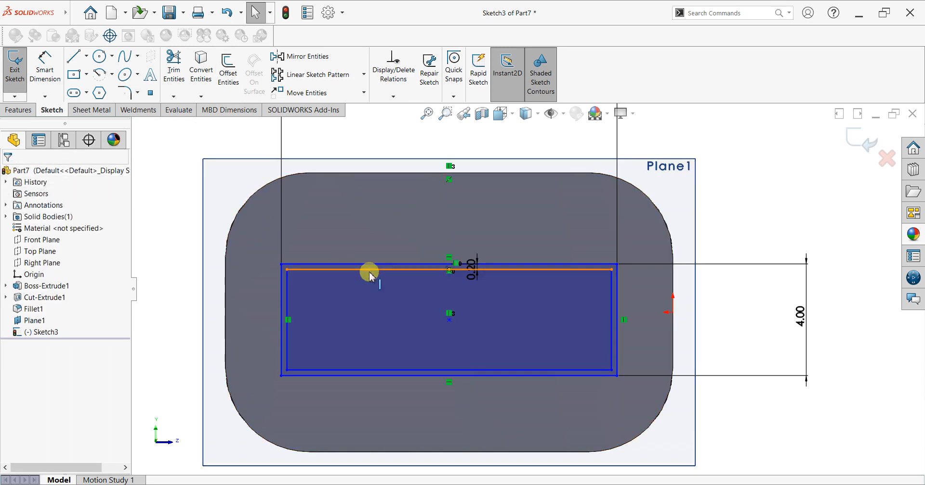
- Extrude the thin rectangular frame from the offset plane to the block with the Up To Next end condition
key(ctrl+7)
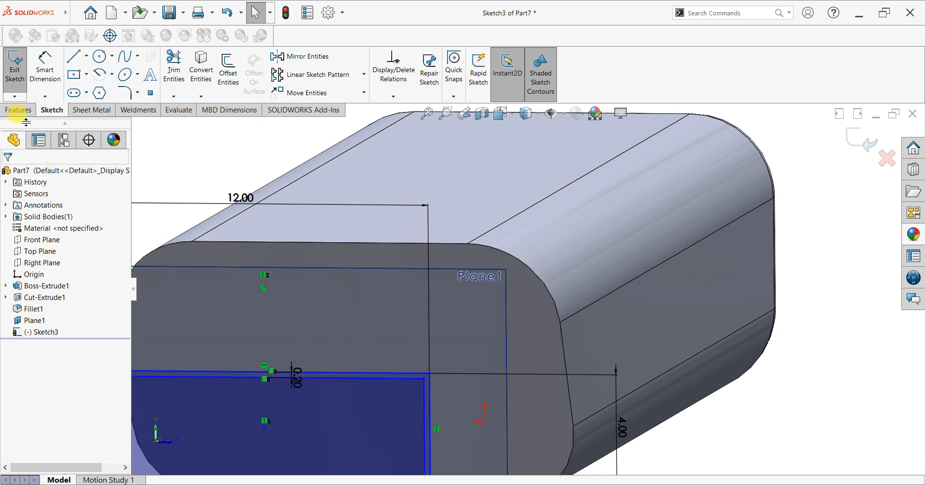
click(18, 109)
click(18, 71)
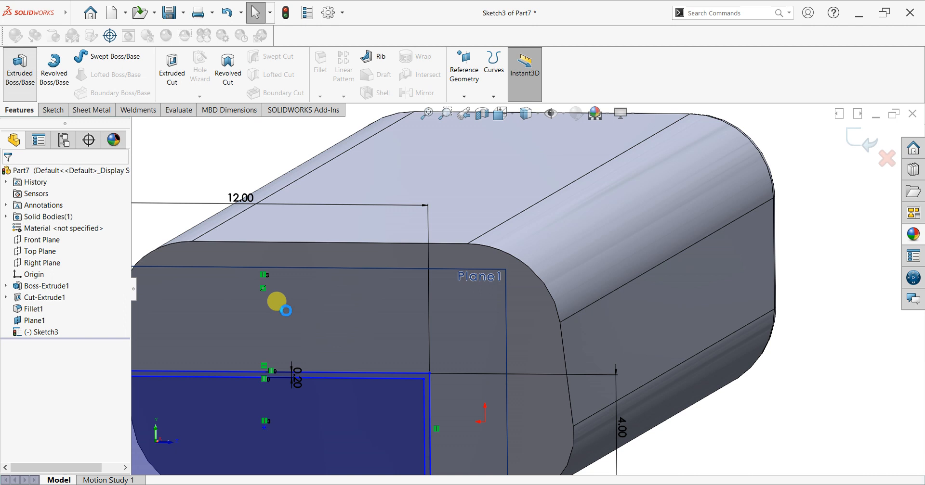
click(51, 240)
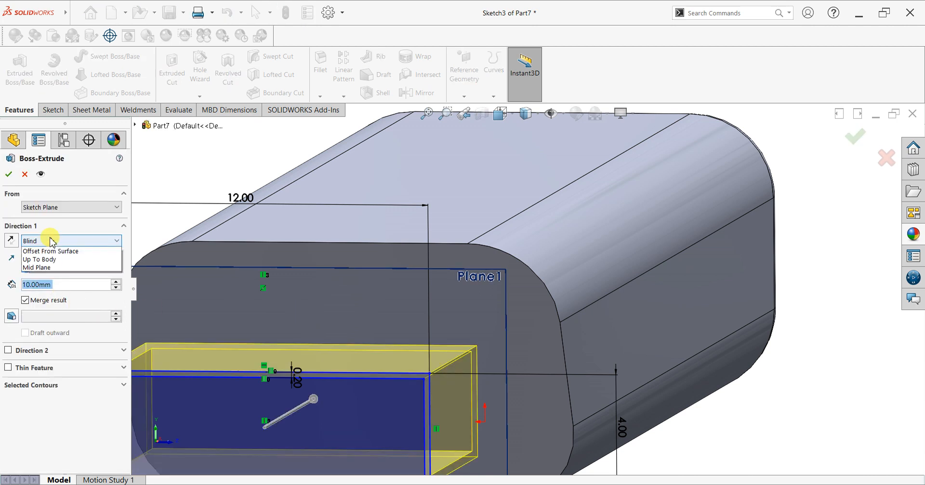
click(57, 268)
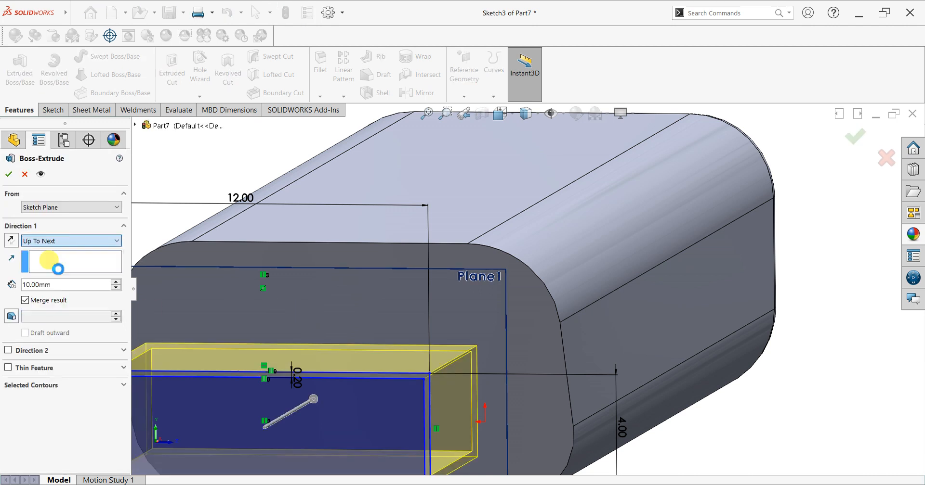
key(z)
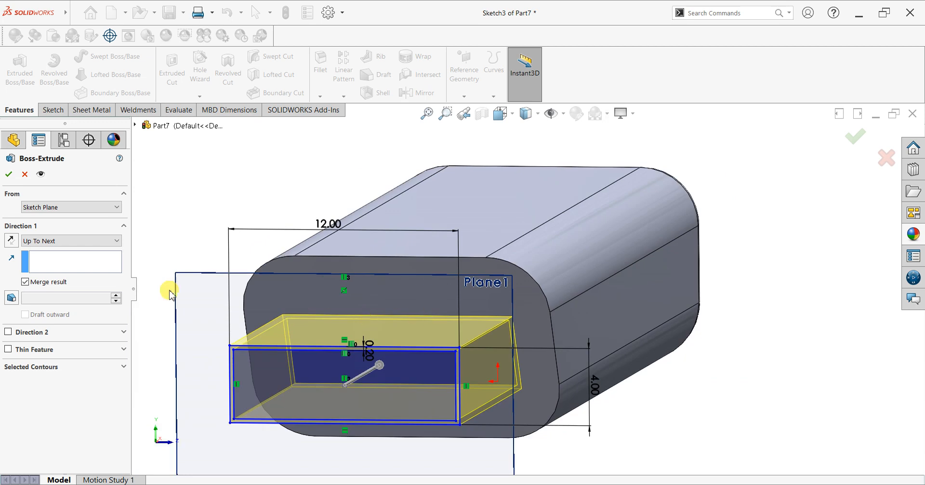
key(Return)
mouse_move(505, 314)
middle_down()
mouse_move(470, 313)
mouse_move(504, 293)
mouse_move(531, 301)
mouse_move(498, 302)
mouse_move(527, 293)
mouse_move(497, 314)
mouse_move(507, 299)
mouse_move(512, 305)
middle_up()
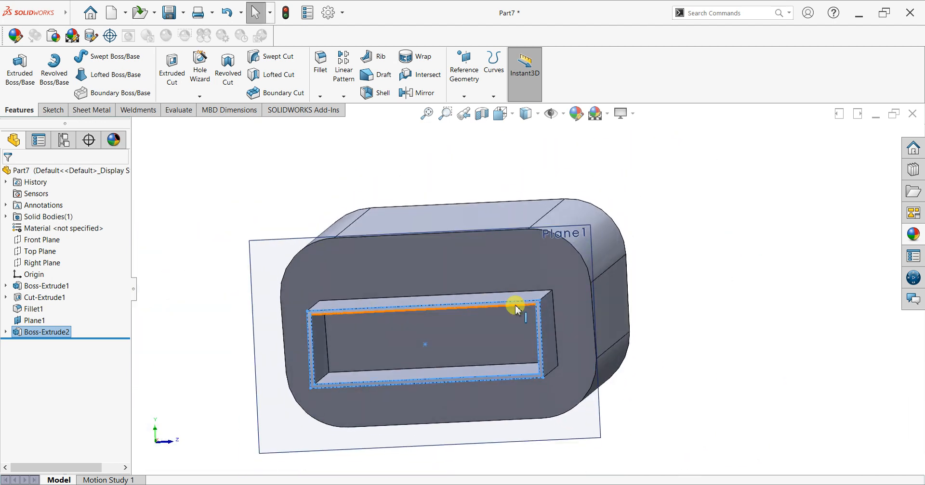
click(688, 272)
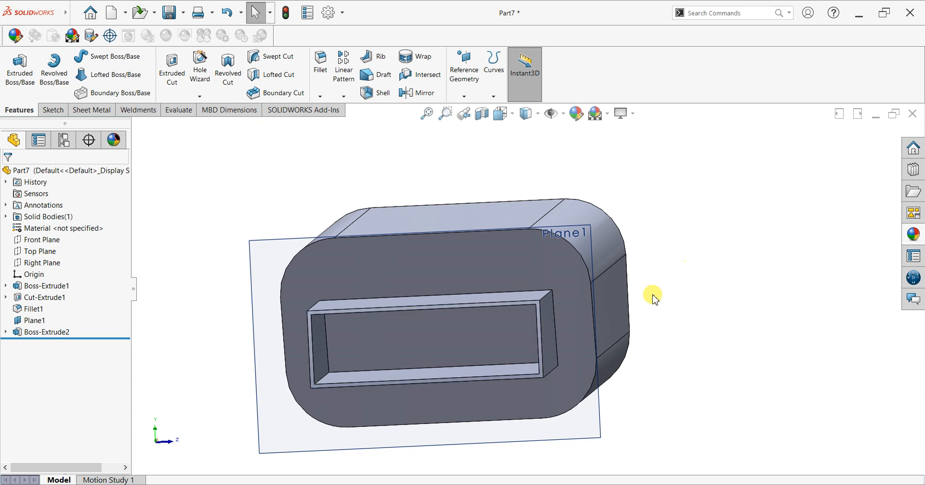
- Hide the offset reference plane at the open end of the rectangular tube
scroll(682, 319, up, 1)
mouse_move(679, 320)
middle_down()
mouse_move(688, 262)
mouse_move(656, 293)
mouse_move(656, 320)
mouse_move(667, 328)
middle_up()
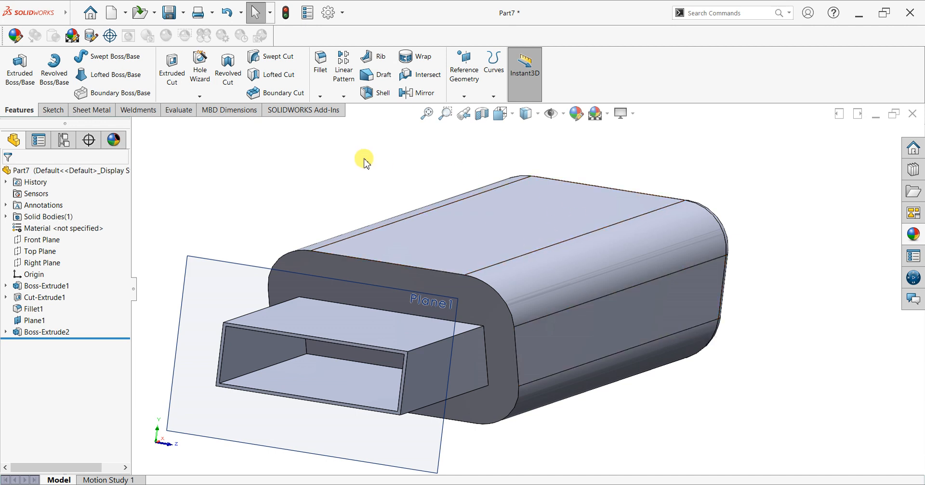
click(212, 287)
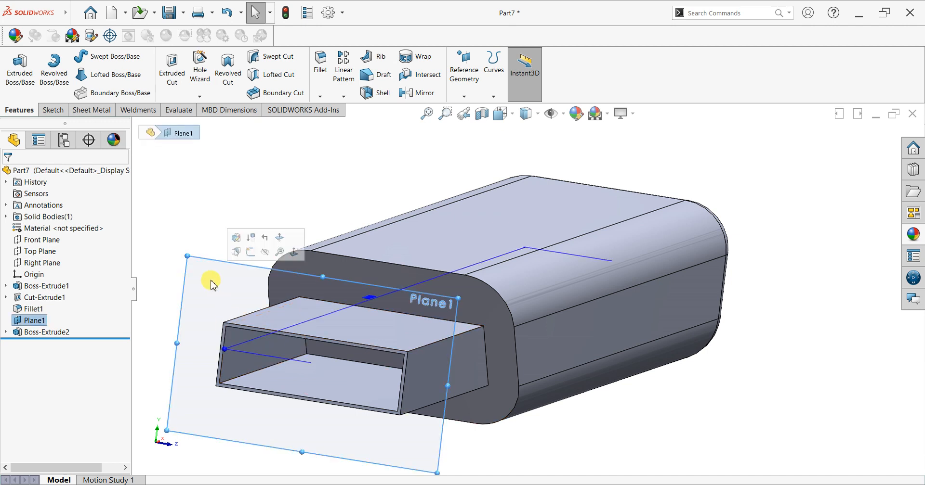
middle_drag(244, 313, 277, 328)
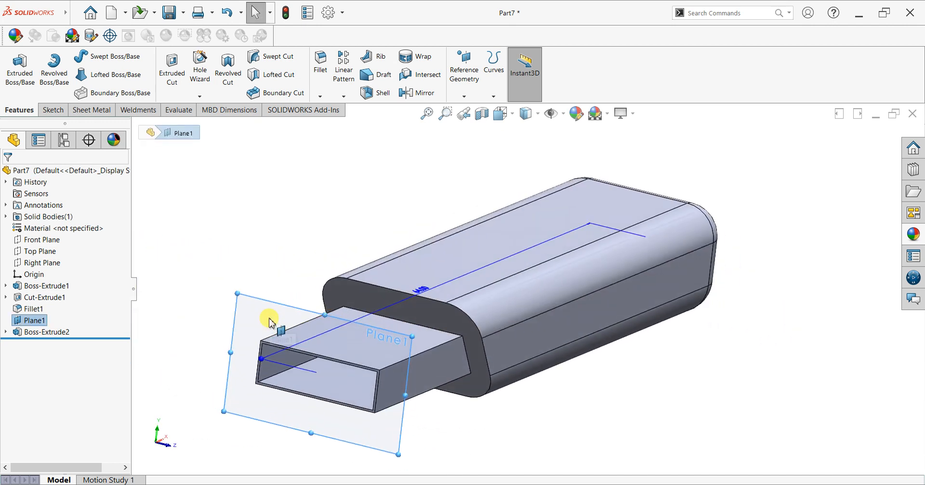
click(574, 371)
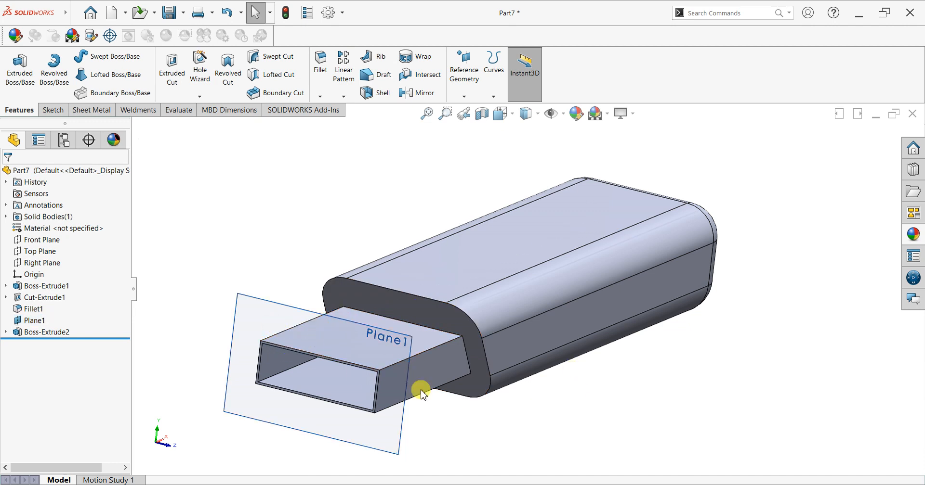
click(285, 313)
click(313, 294)
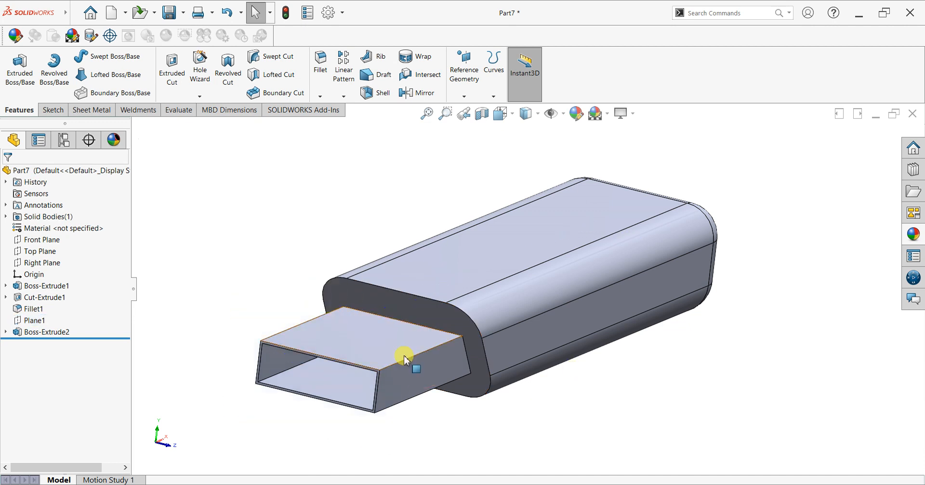
- View the rectangular tube's thin end face head-on and start a sketch on it
scroll(255, 356, down, 4)
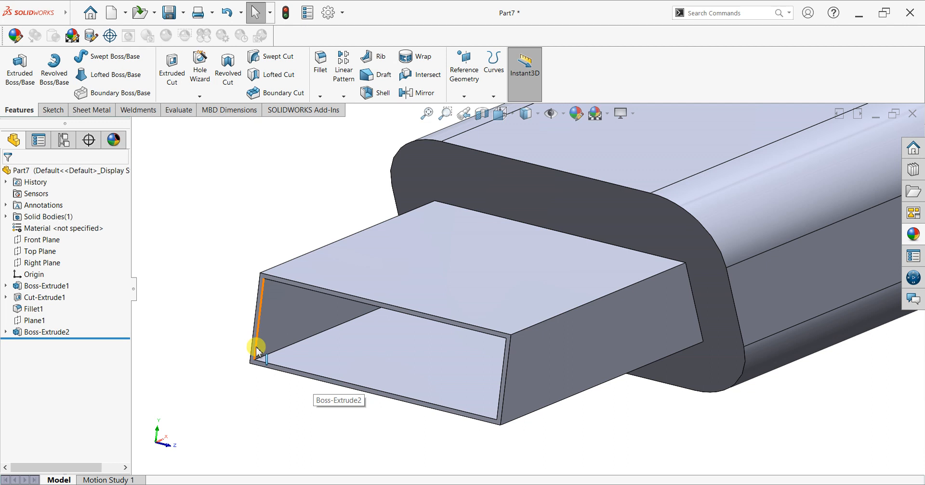
scroll(257, 351, down, 2)
click(287, 347)
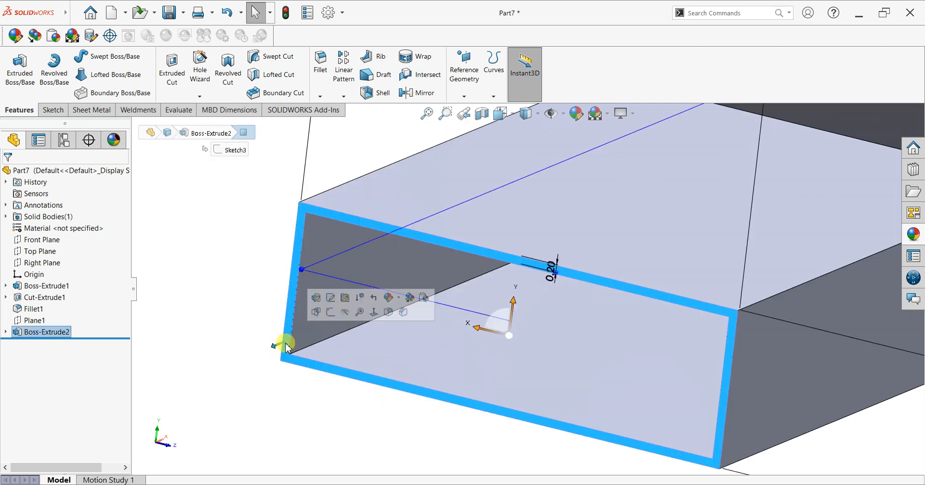
key(ctrl+8)
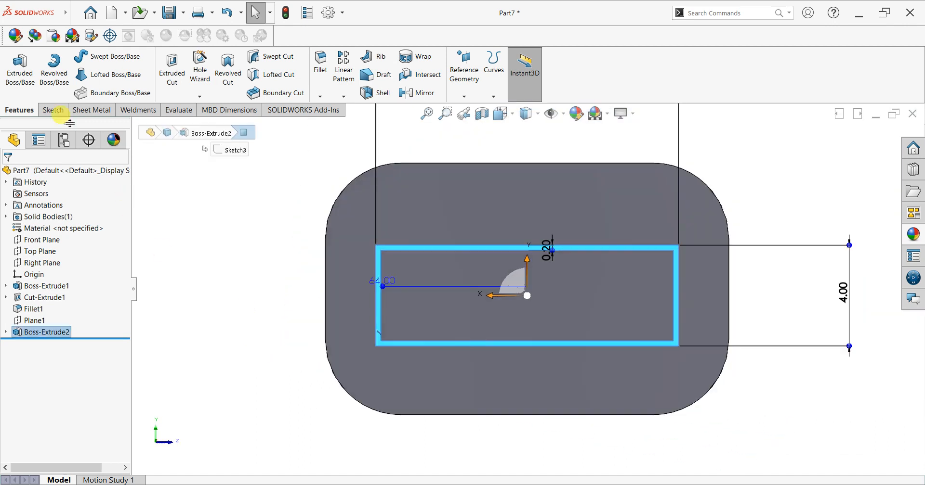
click(52, 109)
click(15, 63)
- Sketch a corner rectangle about 11.6 x 1.4 mm from the opening's lower-left inner corner to its right inner edge
click(86, 74)
click(96, 87)
click(380, 341)
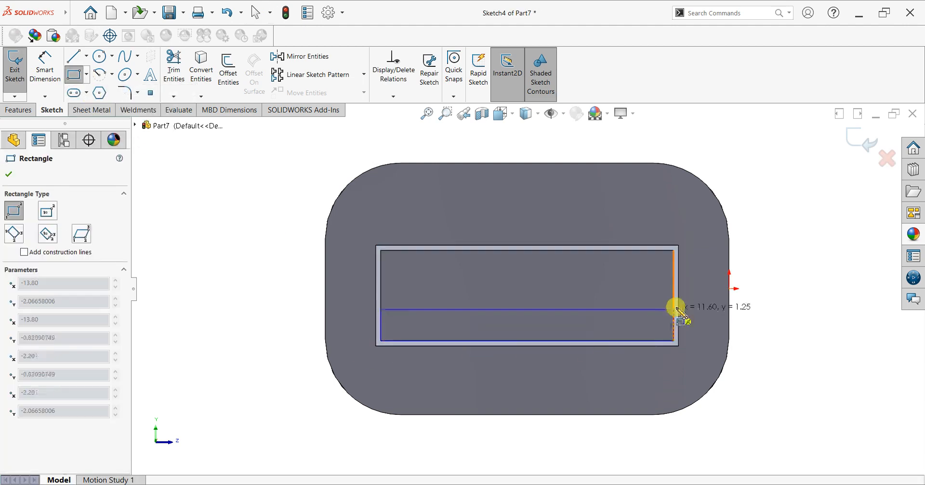
click(673, 305)
- Dimension the height of the rectangle inside the tube opening to 2 mm
click(55, 86)
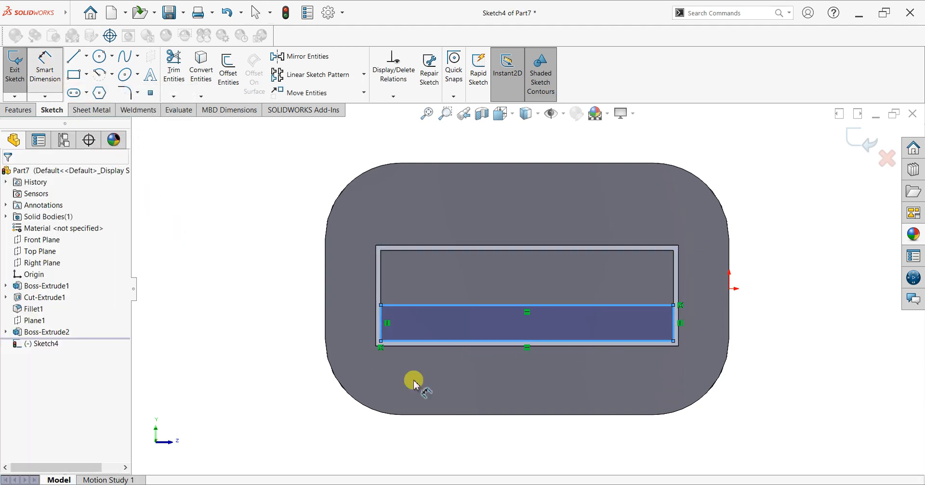
click(380, 324)
click(301, 331)
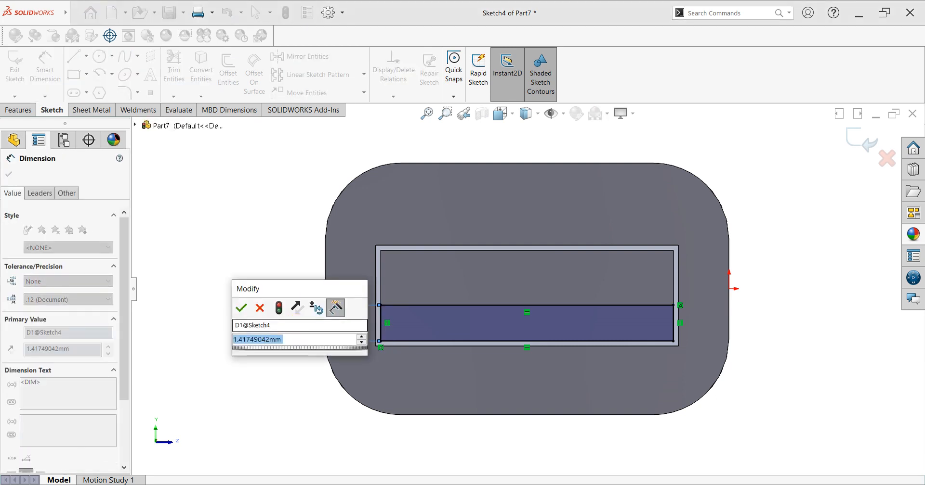
text(2)
key(Return)
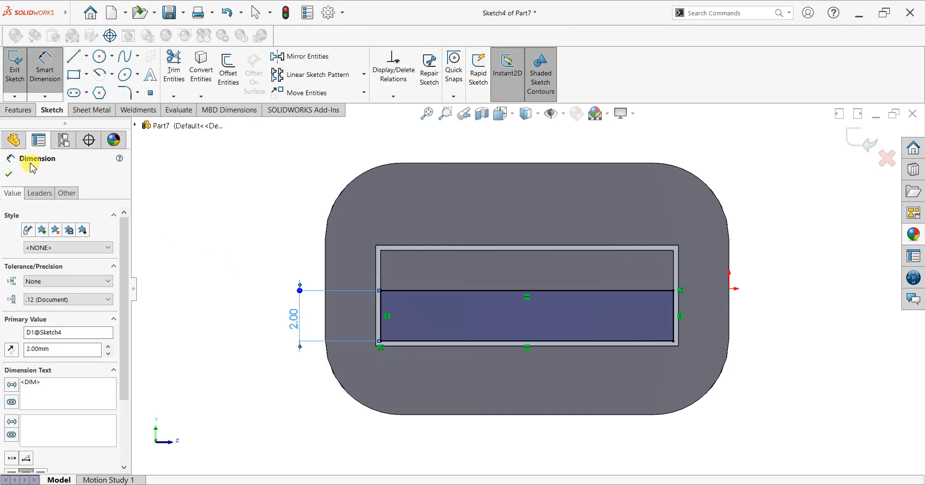
click(10, 175)
- Extrude the 2 mm high rectangle up to the face at the back of the tube opening, without merging the result
click(19, 110)
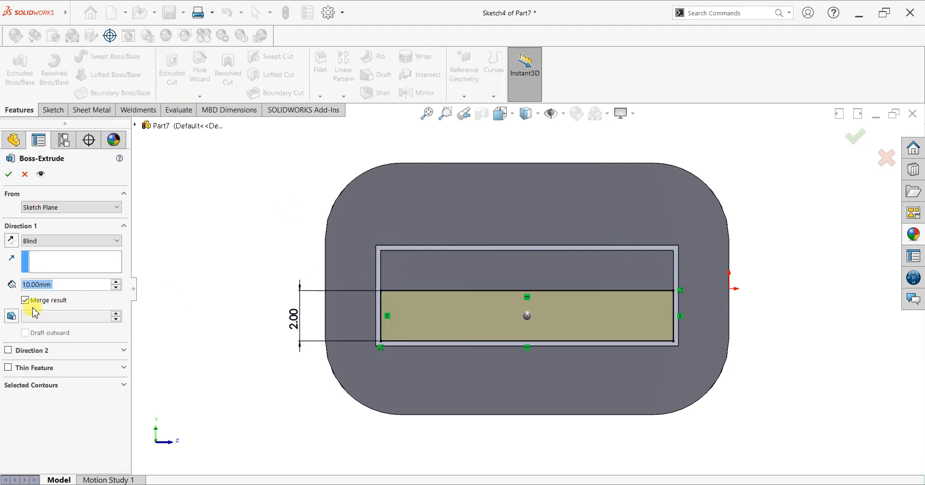
click(50, 240)
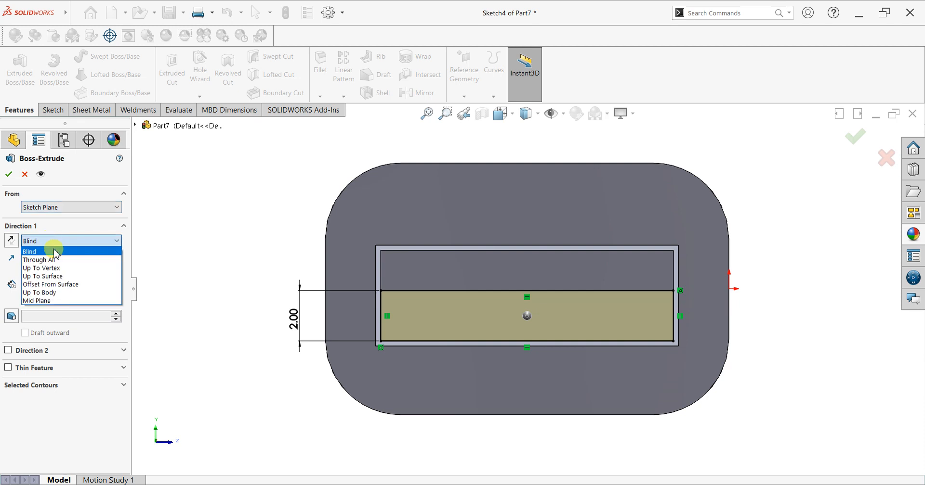
click(62, 277)
click(463, 285)
click(8, 175)
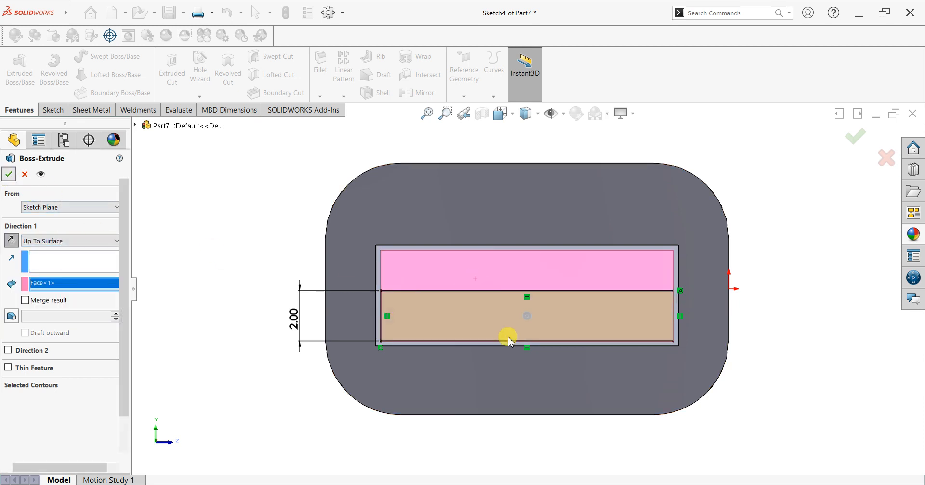
middle_drag(508, 336, 482, 344)
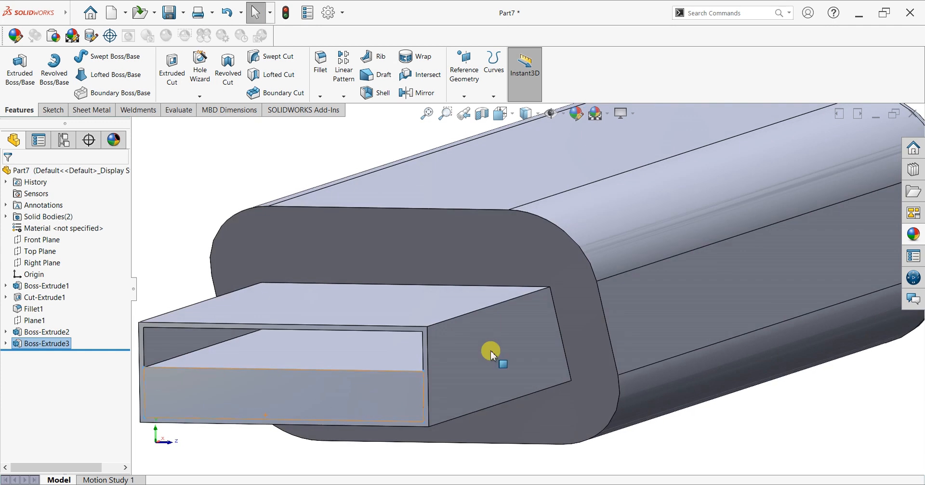
scroll(491, 351, up, 3)
click(239, 273)
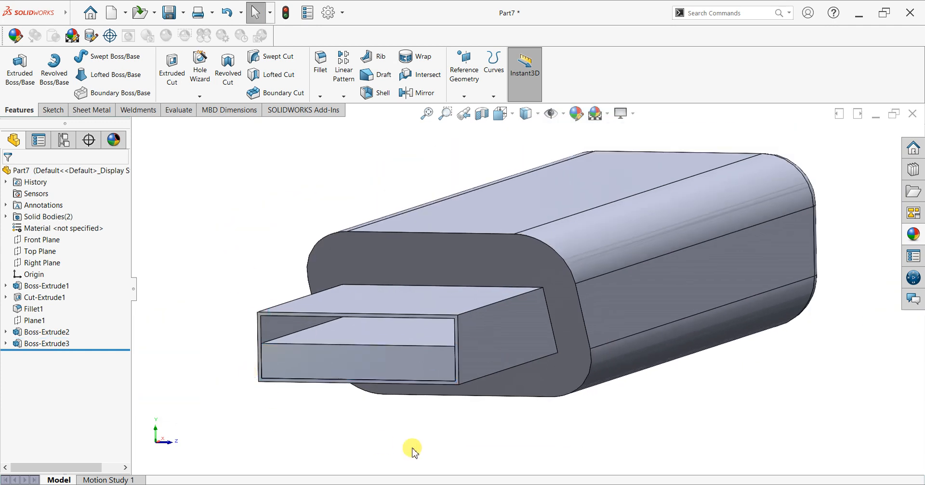
- Start a sketch on the upper outer face of the rectangular tube, viewed head-on
middle_drag(429, 423, 418, 437)
scroll(418, 437, up, 3)
click(361, 316)
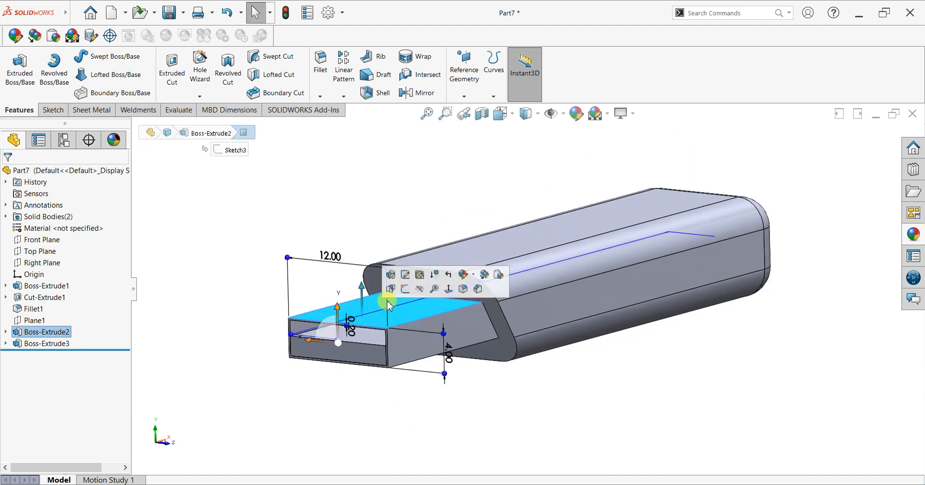
click(407, 290)
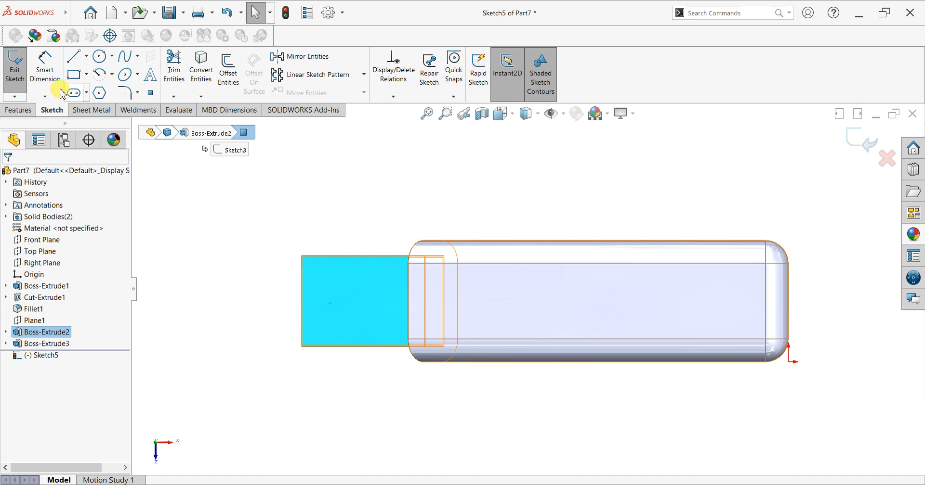
- Sketch two separate corner rectangles about 2.5 mm wide, one above the other, on the tube's upper face
click(85, 78)
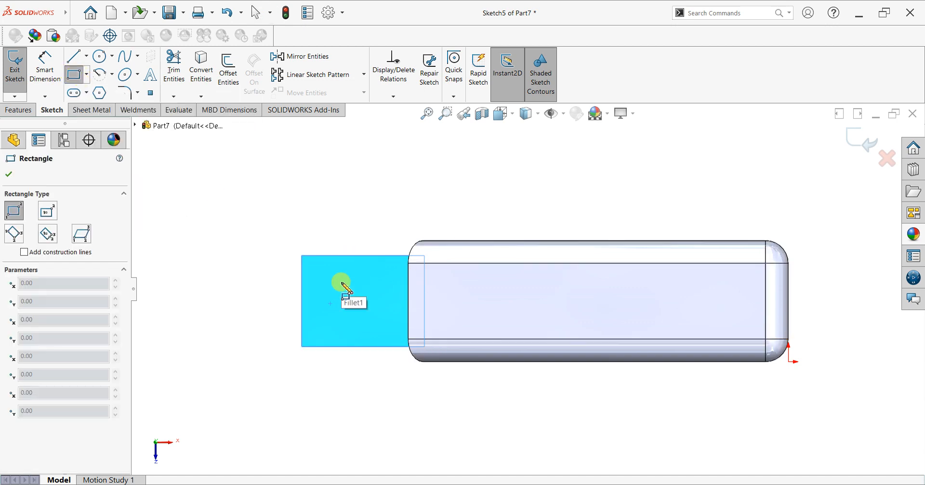
mouse_move(329, 280)
mouse_down()
mouse_move(348, 294)
mouse_move(348, 326)
mouse_up()
key(Escape)
- Make all eight sides of the two rectangles equal
drag(378, 264, 322, 331)
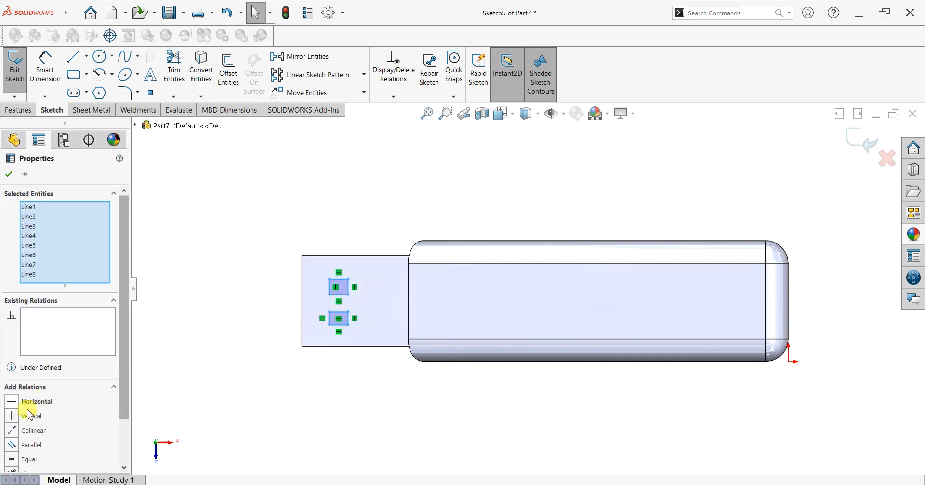
click(16, 460)
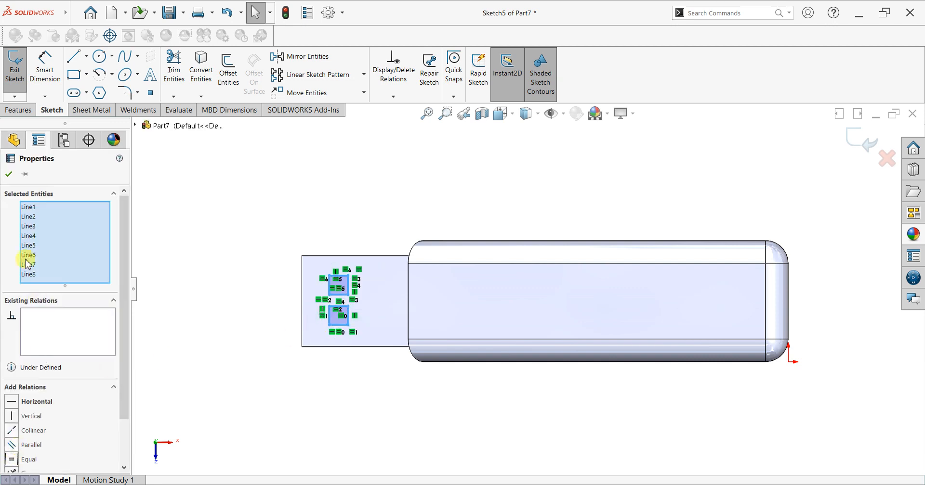
click(10, 174)
- Dimension the top side of the upper square to 3 mm
click(44, 65)
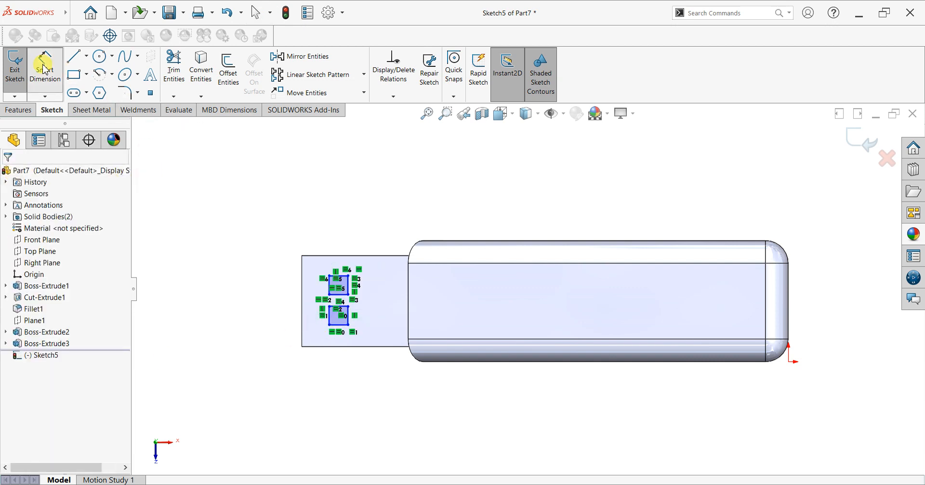
scroll(354, 287, down, 1)
click(346, 272)
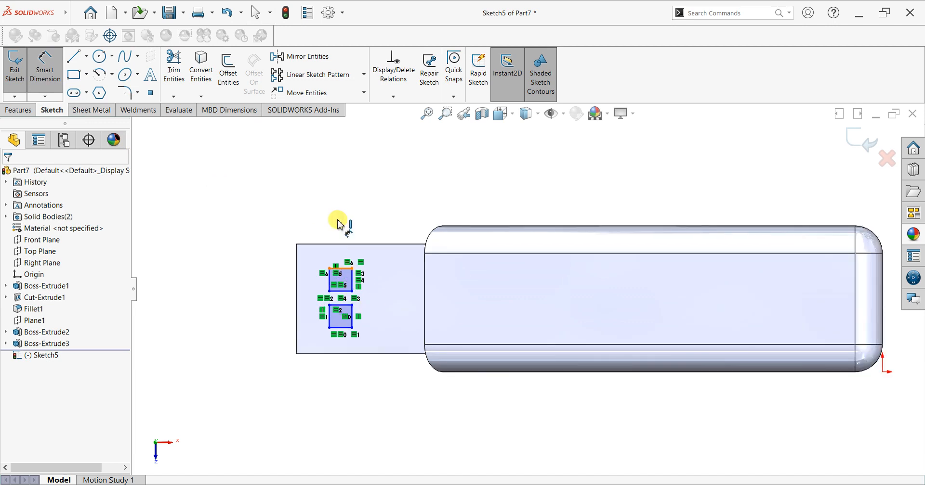
click(339, 216)
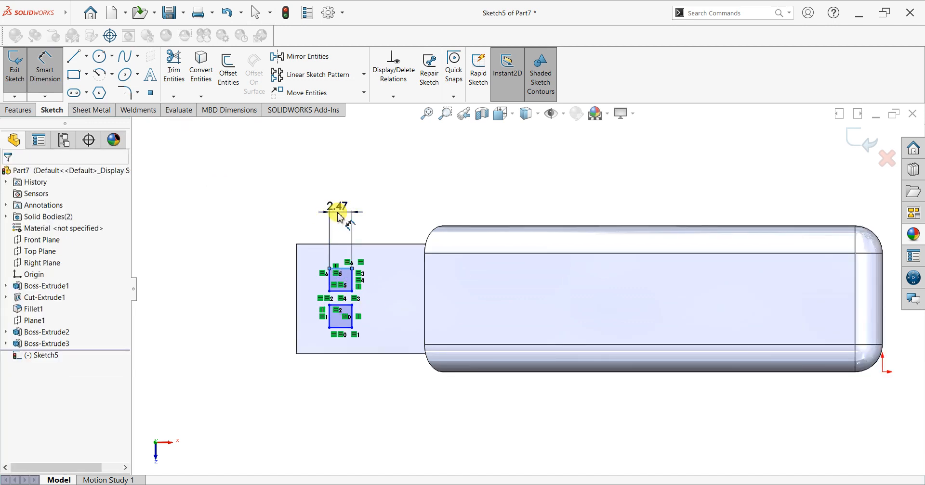
key(Return)
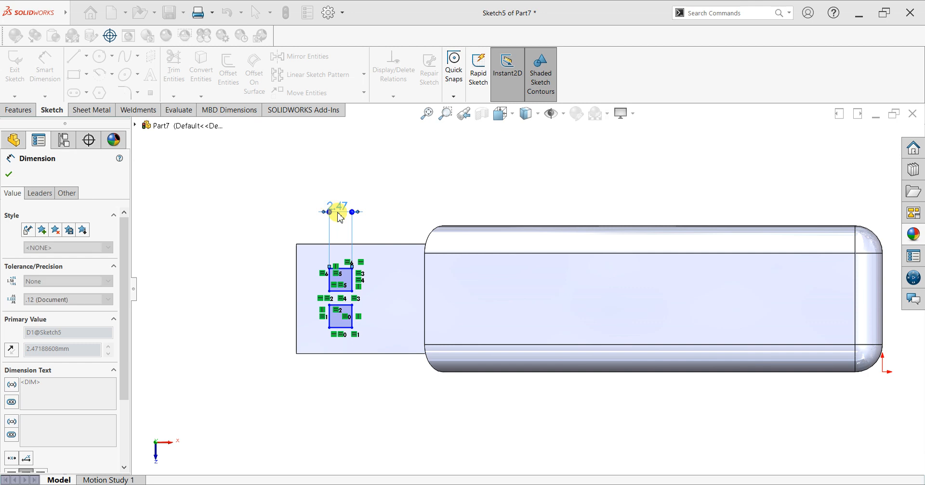
scroll(342, 297, down, 1)
scroll(342, 297, down, 1)
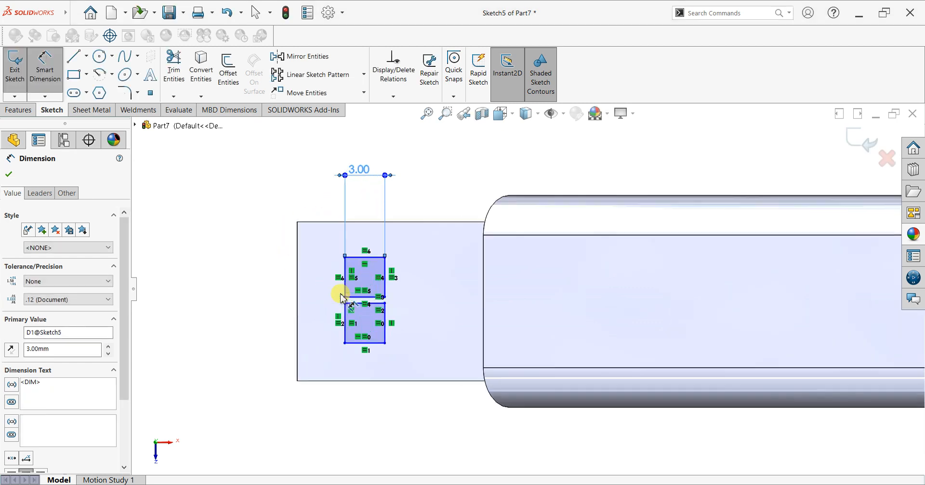
click(298, 334)
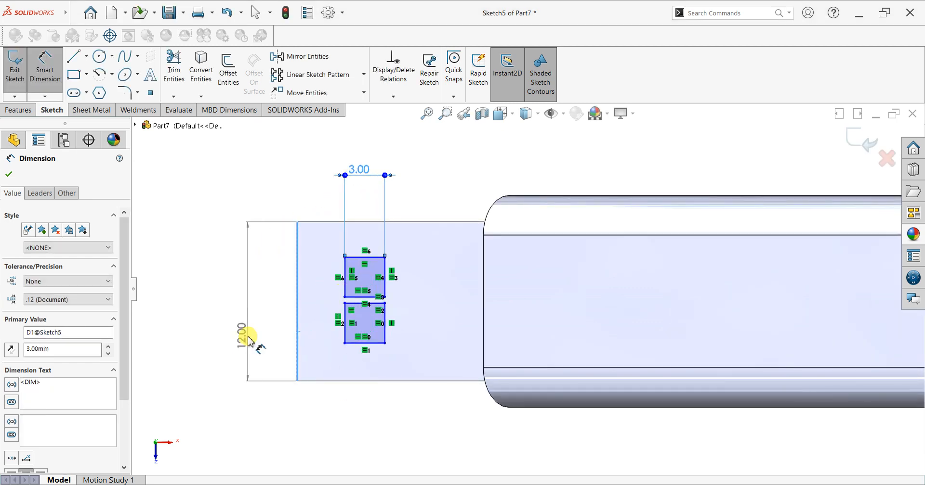
key(Escape)
- Dimension the distance from the upper square's top side to the tube's upper long edge as 1.5 mm
click(369, 257)
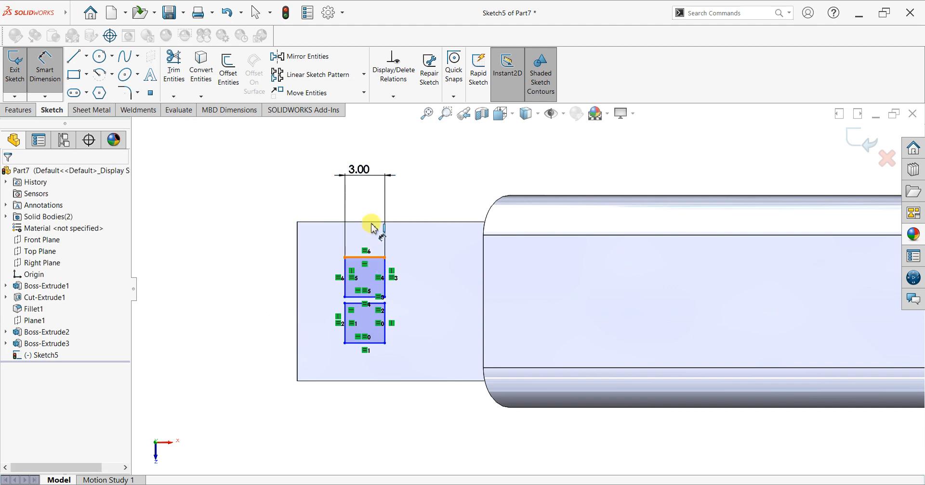
click(371, 223)
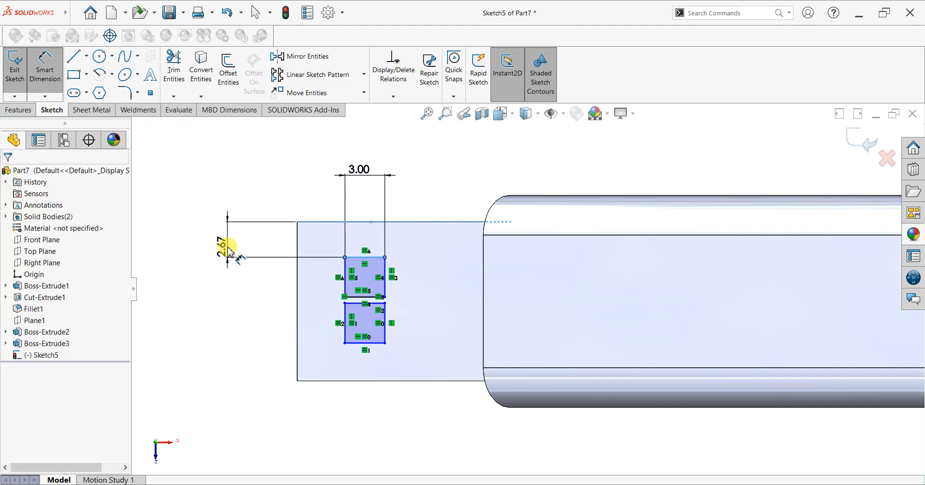
click(227, 247)
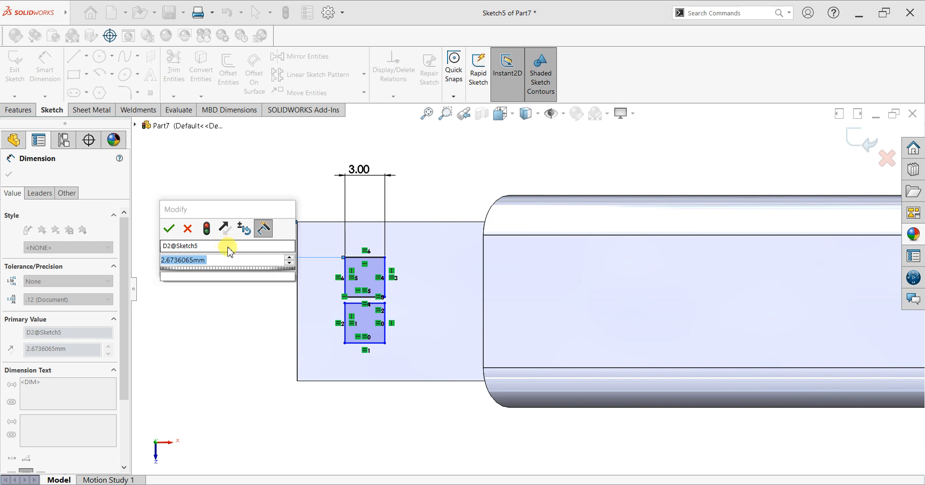
text(1.5)
key(Return)
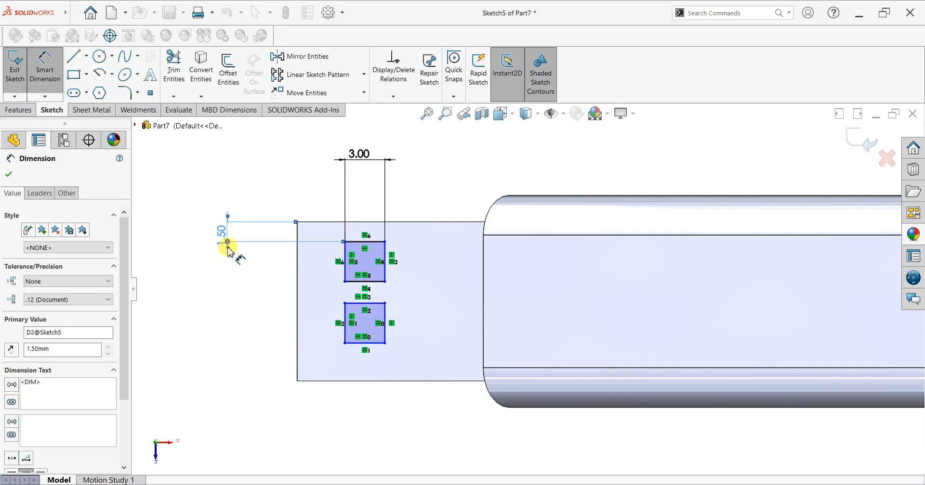
- Dimension the distance from the lower square's bottom side to the tube's lower long edge as 1.5 mm
click(380, 344)
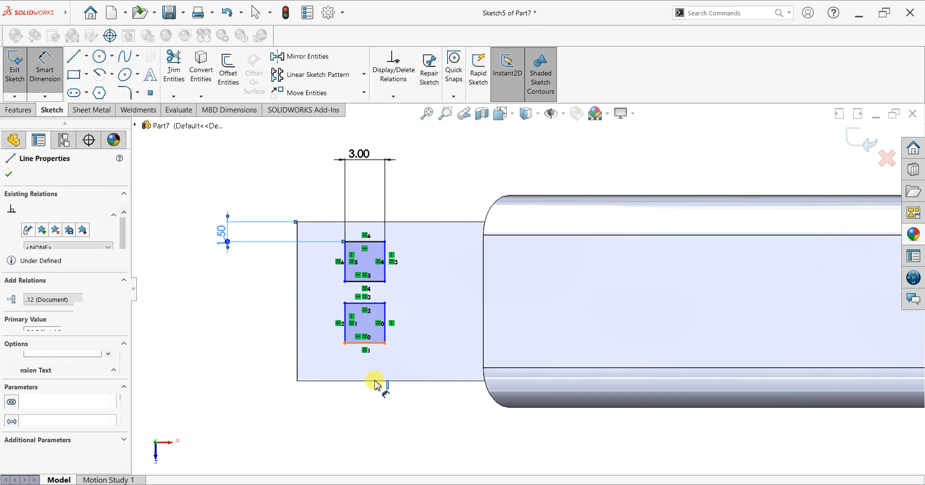
click(375, 381)
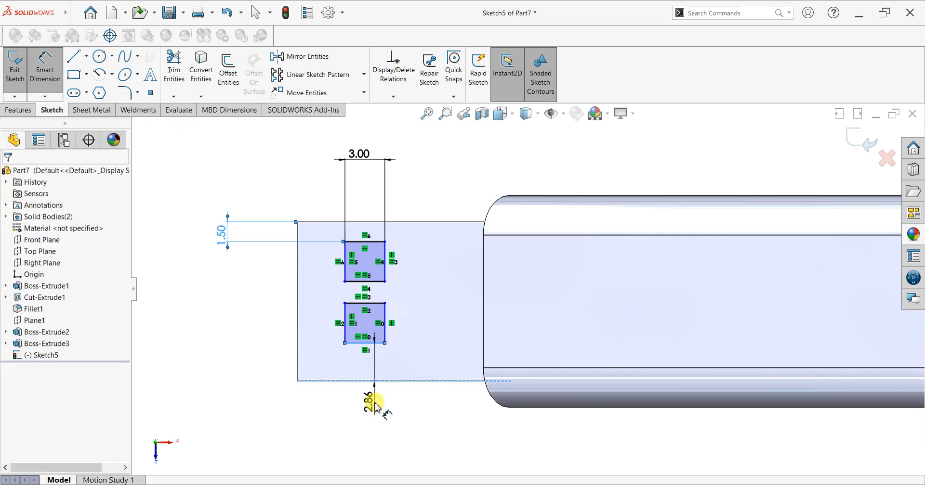
click(375, 406)
text(1.5)
key(Return)
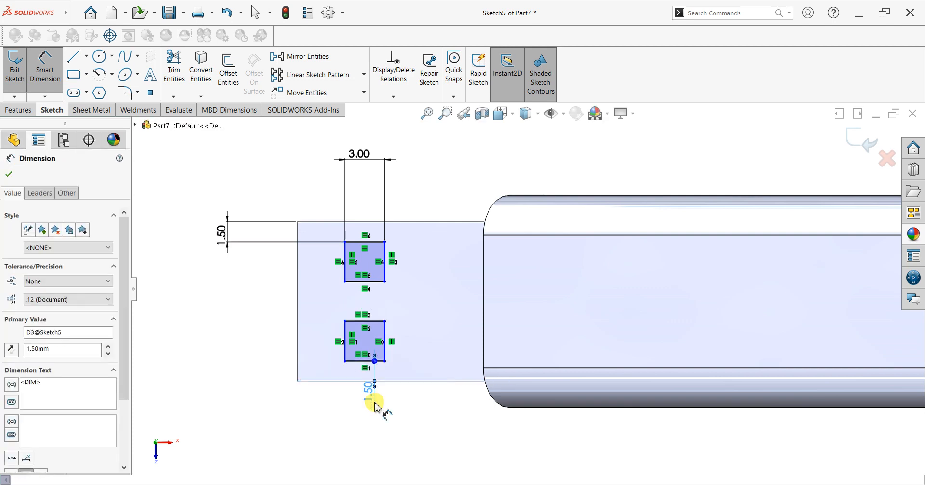
- Dimension the distance from the tube's open end edge to the lower square's nearest side as 5 mm
click(298, 355)
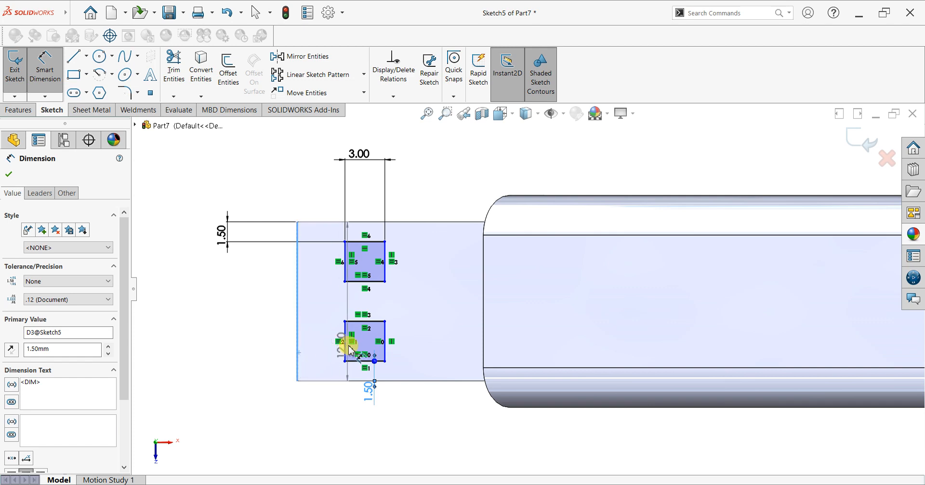
click(329, 389)
click(321, 424)
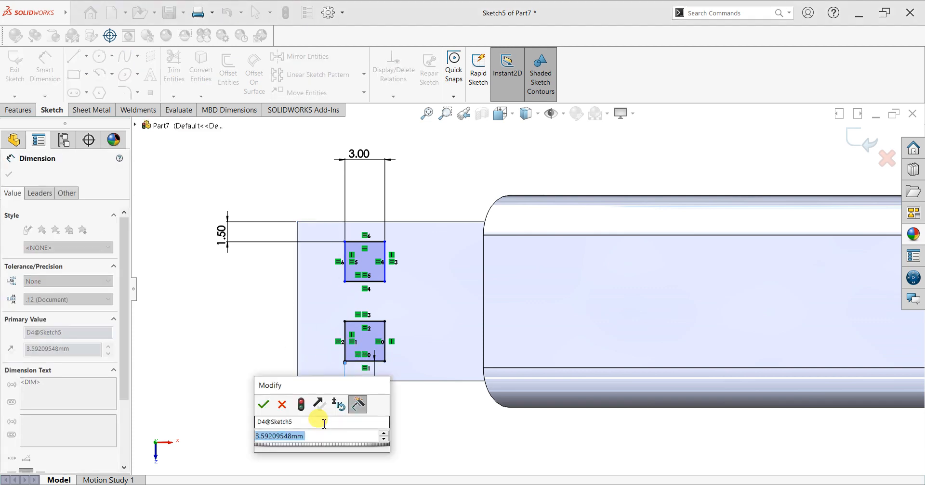
text(5)
key(Return)
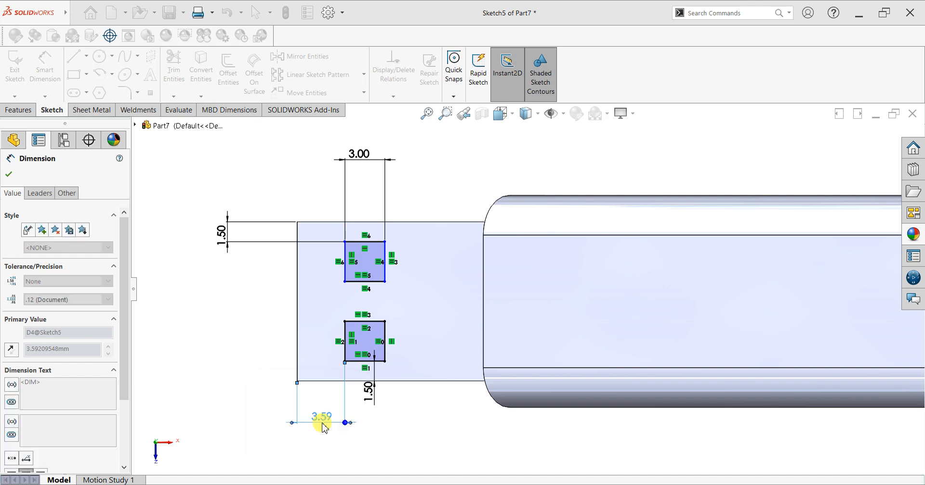
- Dimension the upper square's nearest side 5 mm from the tube's open end edge and finish dimensioning
click(297, 285)
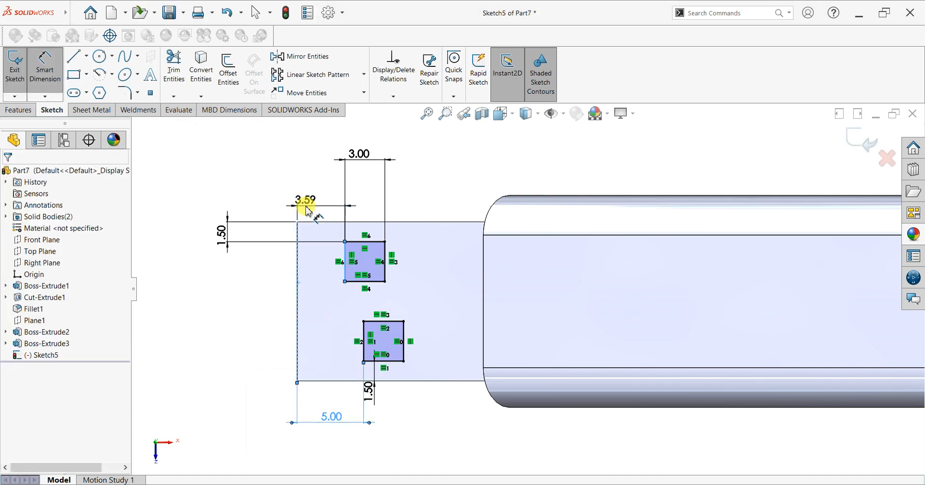
click(306, 210)
text(5)
key(Return)
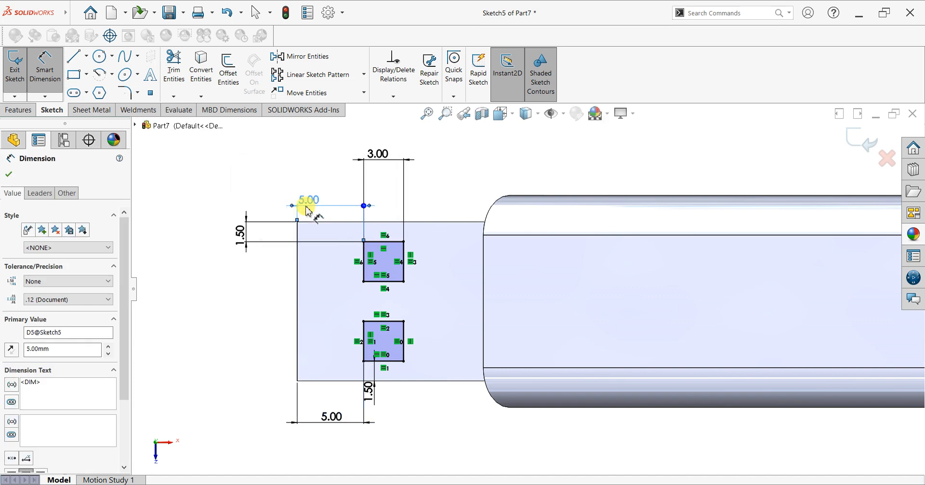
click(9, 174)
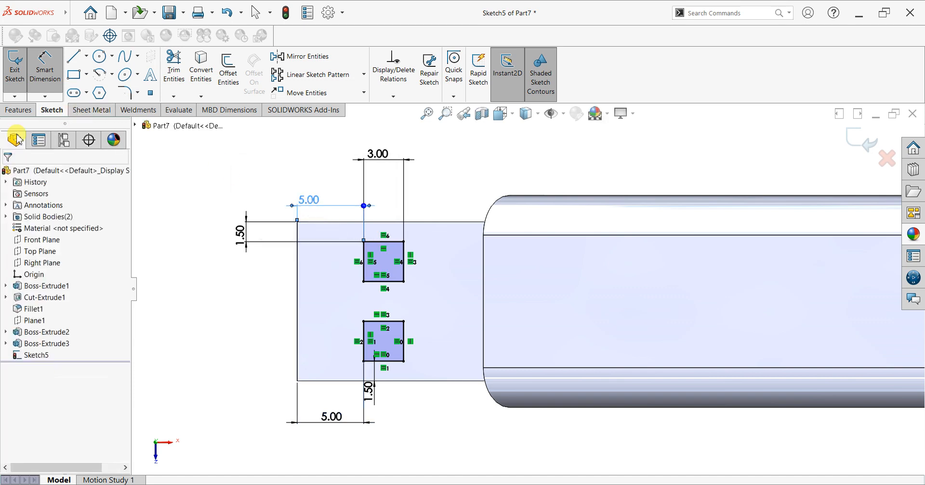
- Cut the two squares through the tube's upper wall with an Extruded Cut using the Up To Next end condition
click(19, 110)
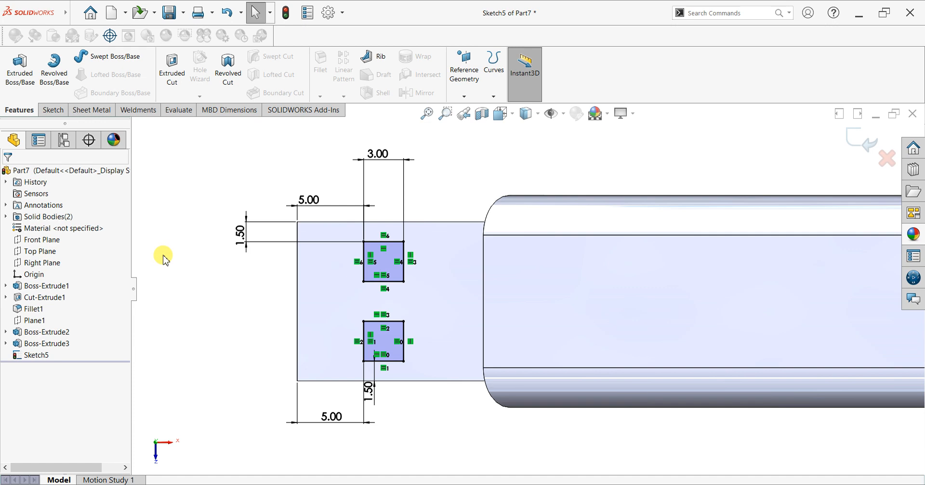
middle_drag(275, 289, 333, 161)
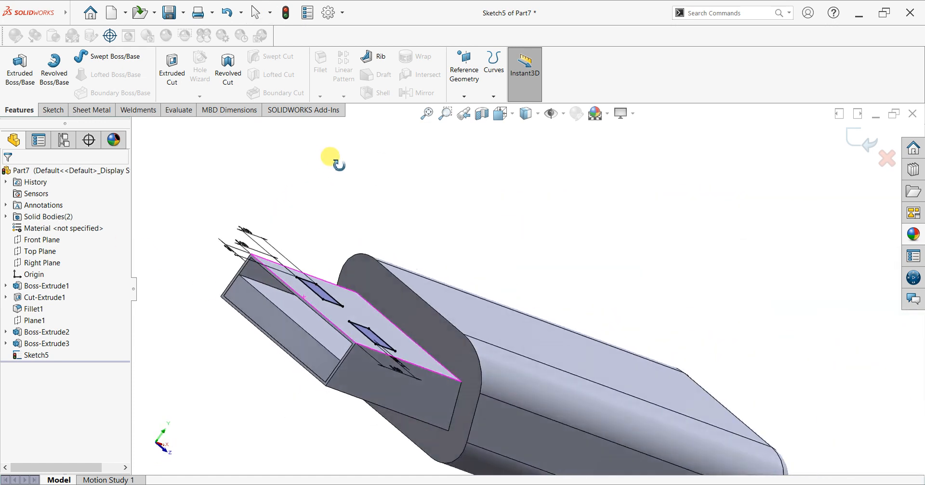
click(165, 83)
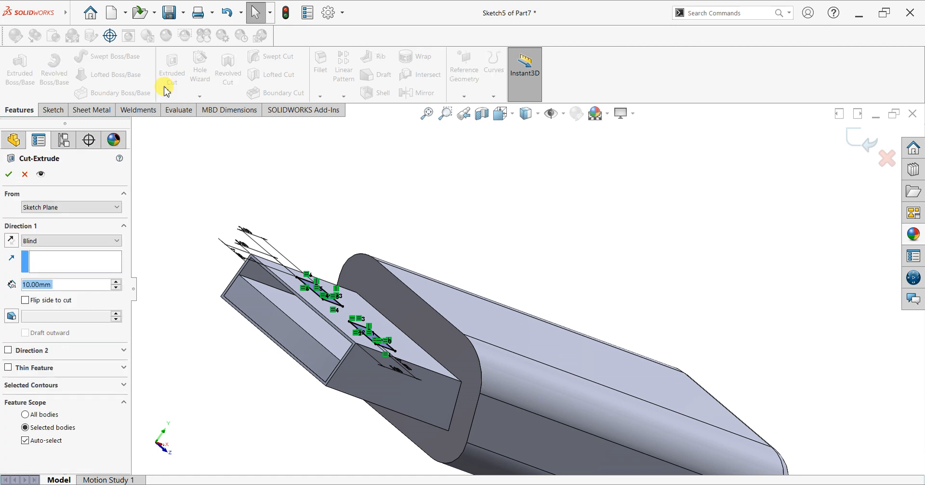
click(42, 242)
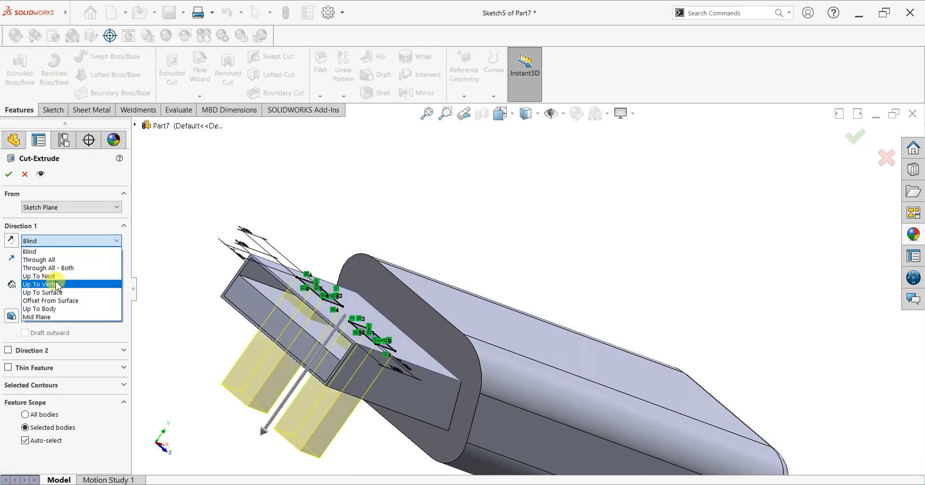
click(55, 276)
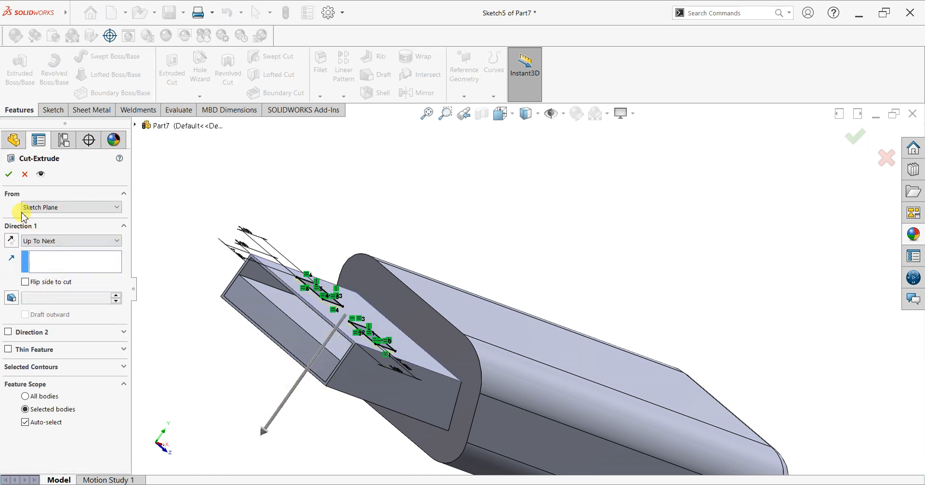
click(10, 174)
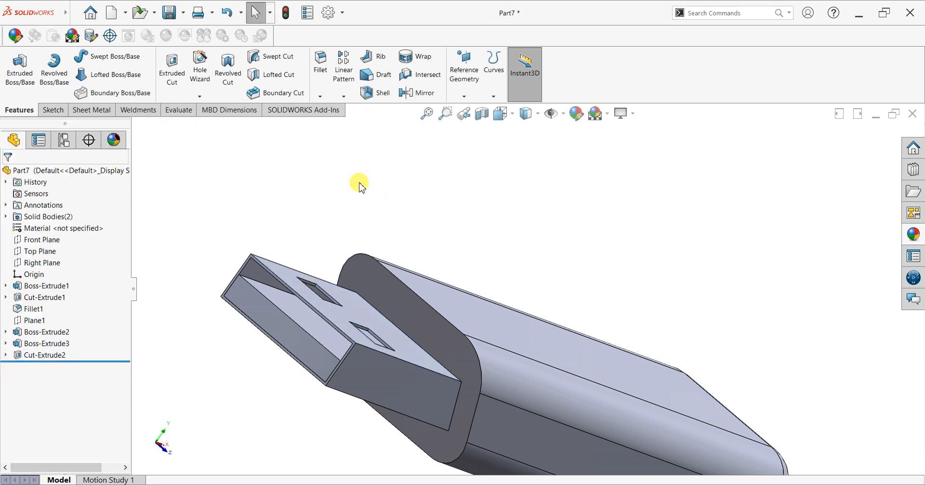
- Open a new sketch on the block's flat top face and view it face-on
mouse_move(341, 277)
middle_down()
mouse_move(307, 310)
mouse_move(289, 231)
mouse_move(327, 244)
mouse_move(334, 271)
middle_up()
key(f)
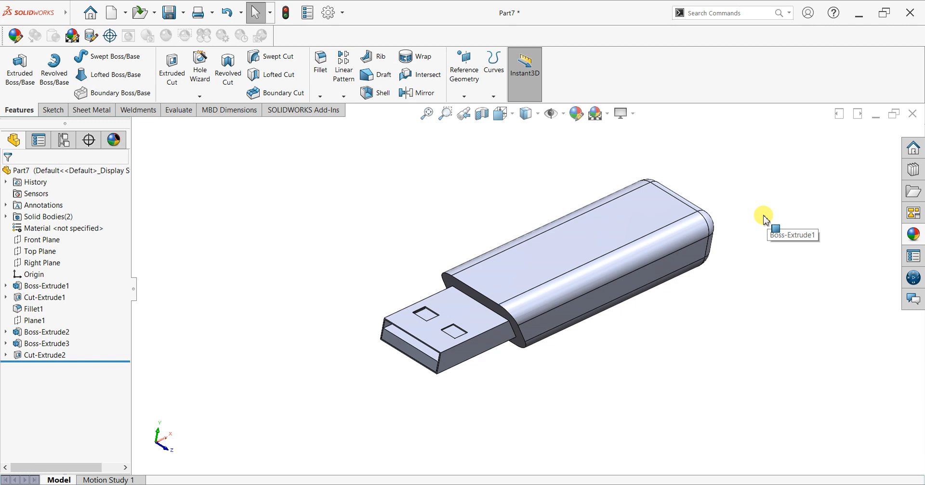
scroll(765, 219, down, 2)
click(549, 252)
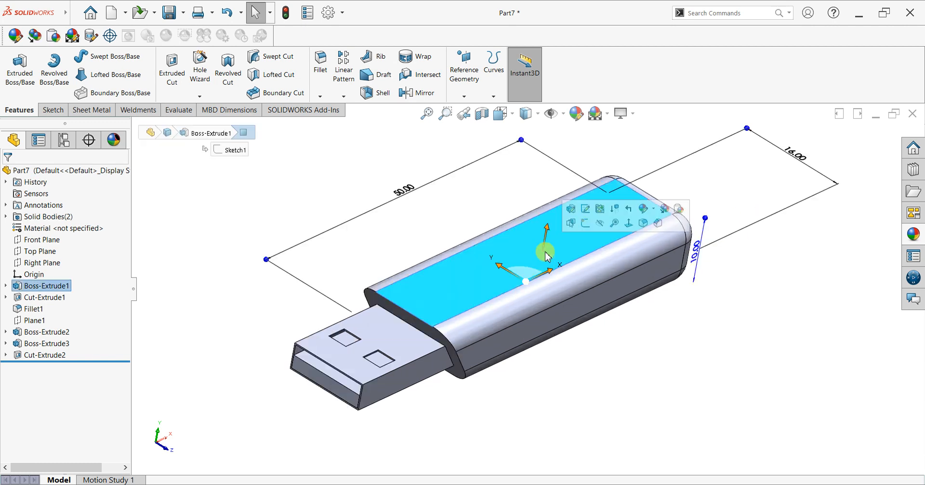
click(585, 223)
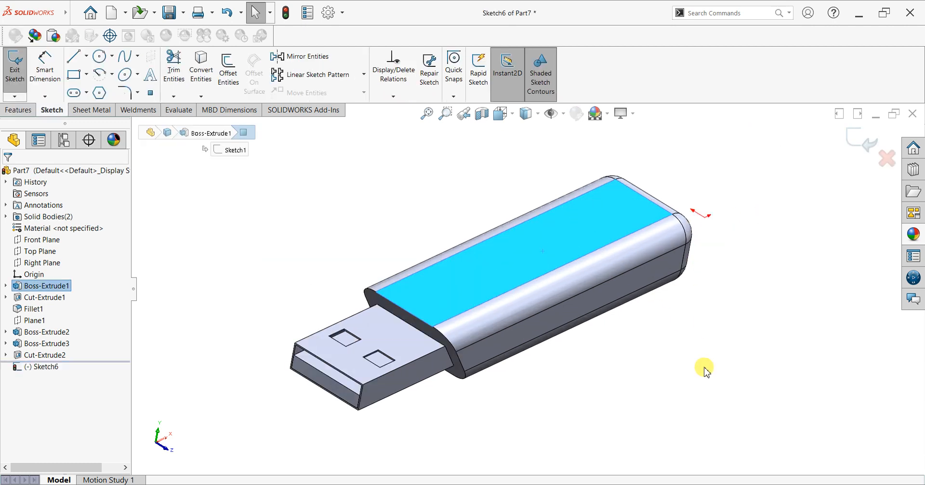
scroll(765, 337, down, 2)
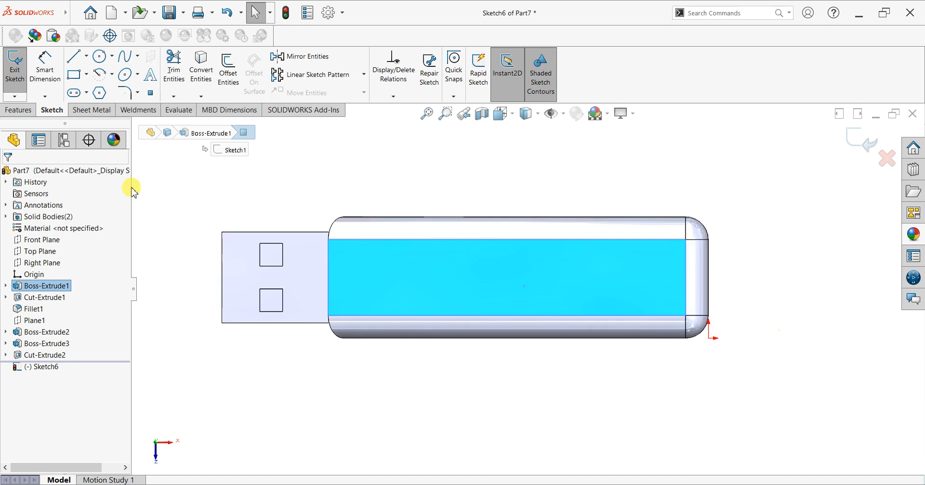
- Sketch a corner rectangle about 18 mm long inside the middle of the block's flat top face
click(75, 75)
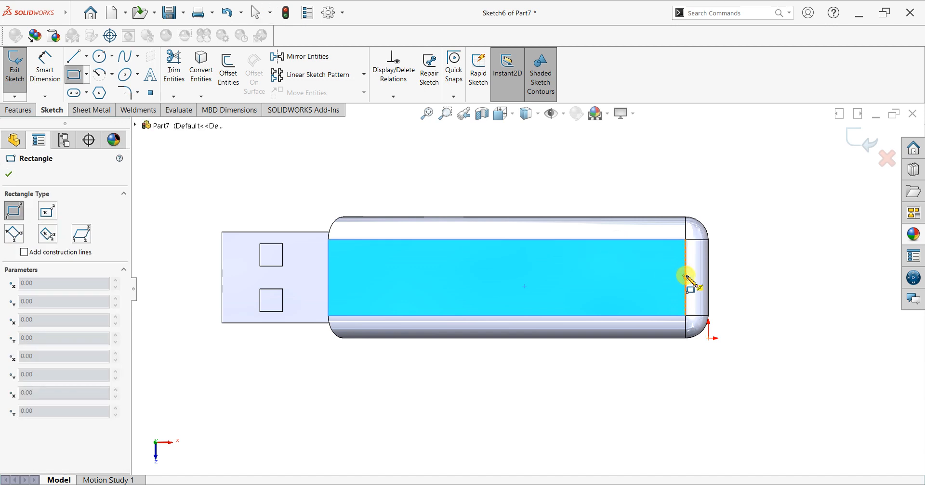
click(591, 250)
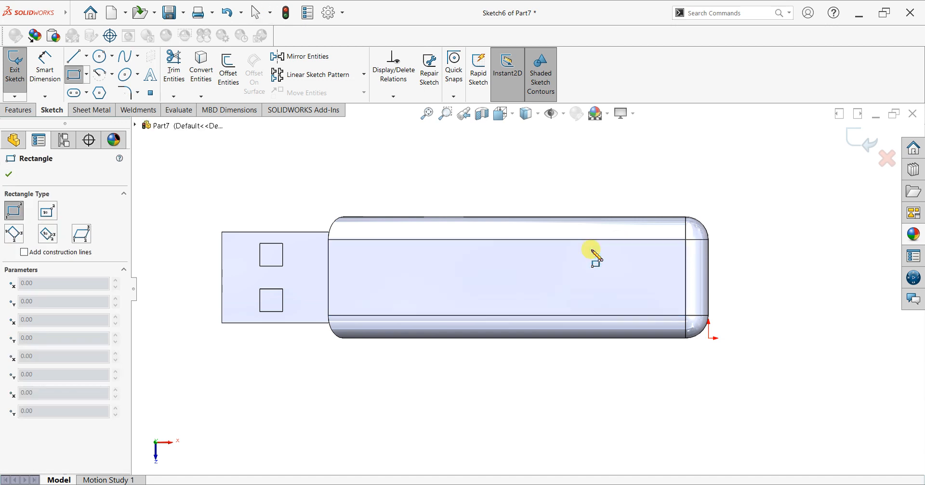
click(454, 298)
key(Escape)
- Dimension the rectangle's lower long side 1 mm from the top face's lower long edge
click(44, 65)
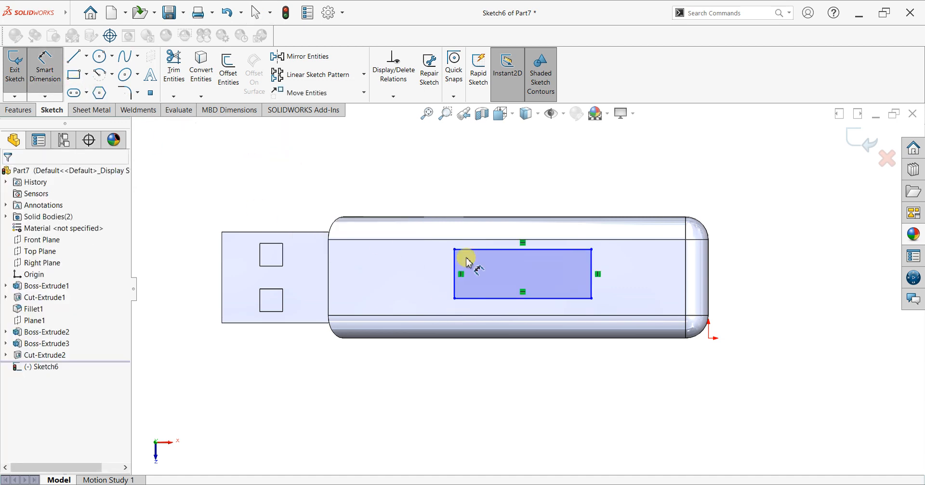
click(573, 318)
click(578, 316)
click(766, 311)
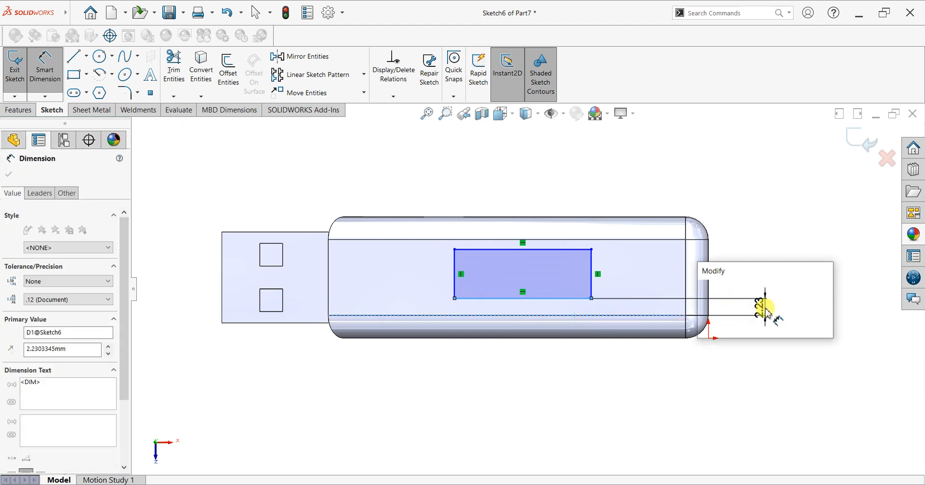
text(1)
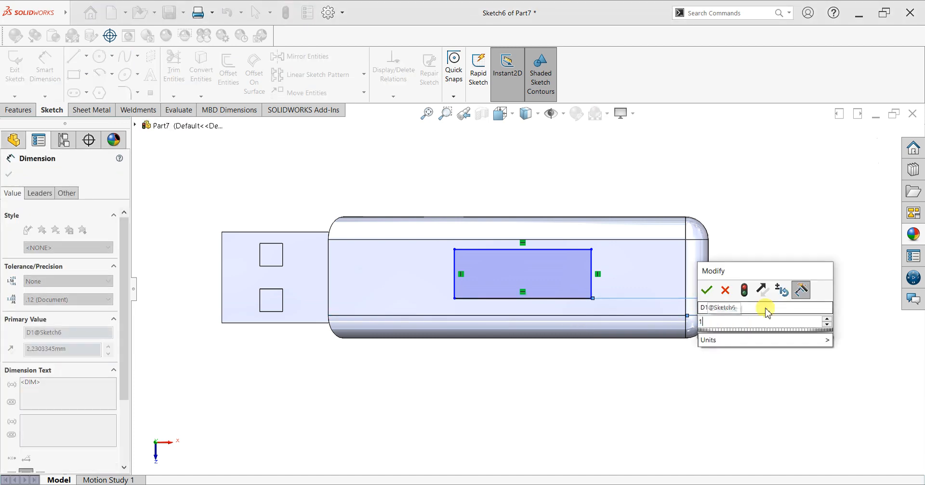
key(Return)
- Dimension the rectangle's upper long side 1 mm from the top face's upper long edge
click(573, 259)
click(574, 240)
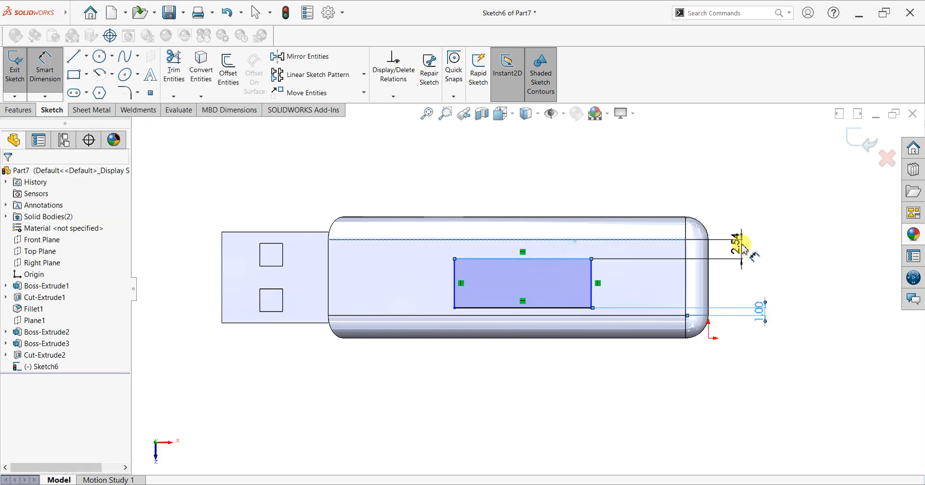
click(742, 248)
text(1)
key(Return)
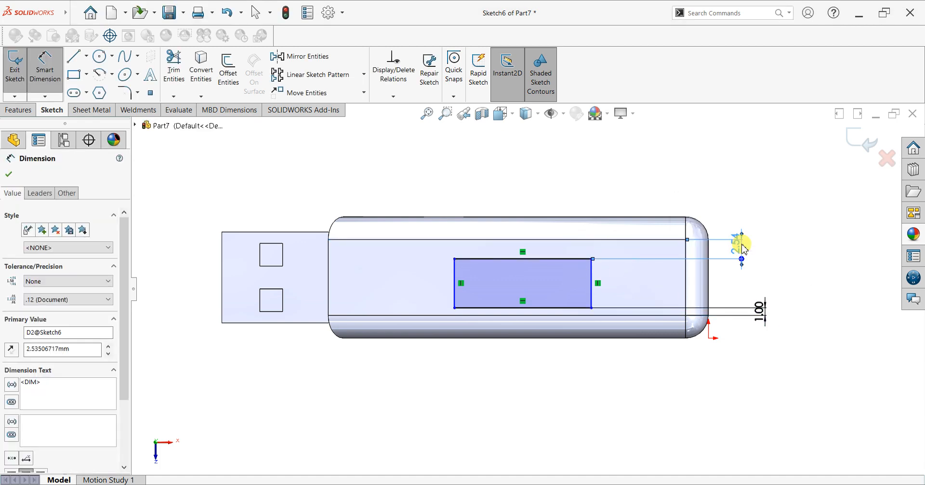
- Dimension the rectangle's length as 18 mm and finish dimensioning
click(501, 247)
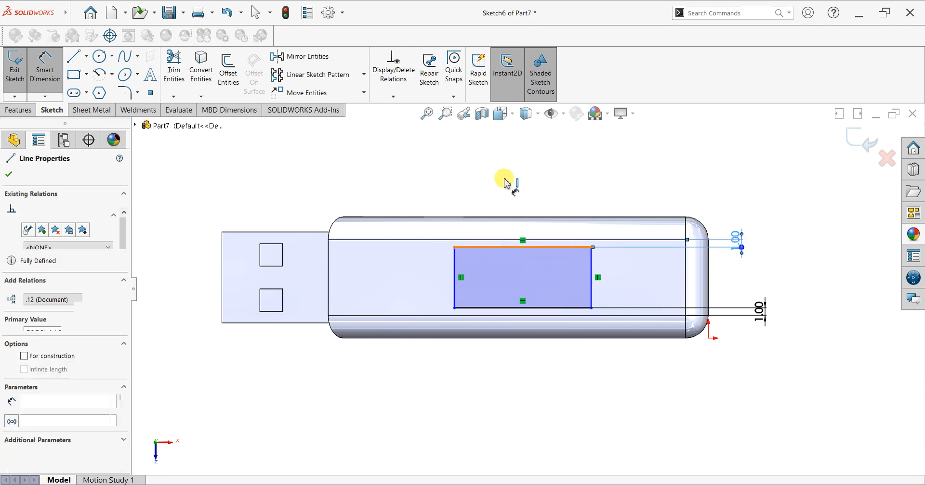
click(504, 181)
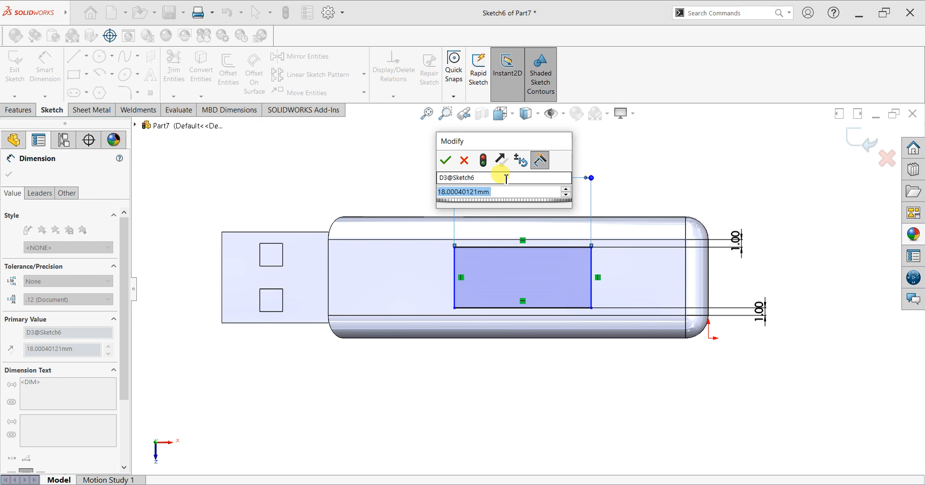
text(18)
key(Return)
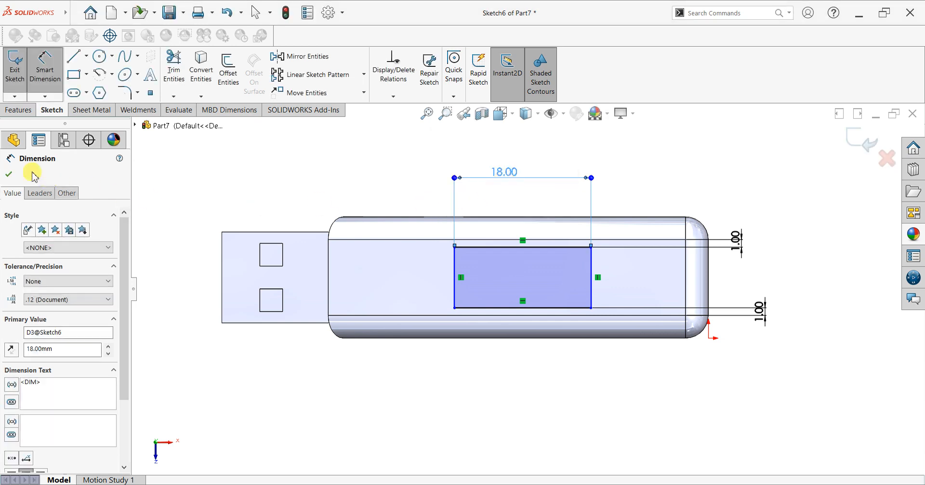
click(11, 175)
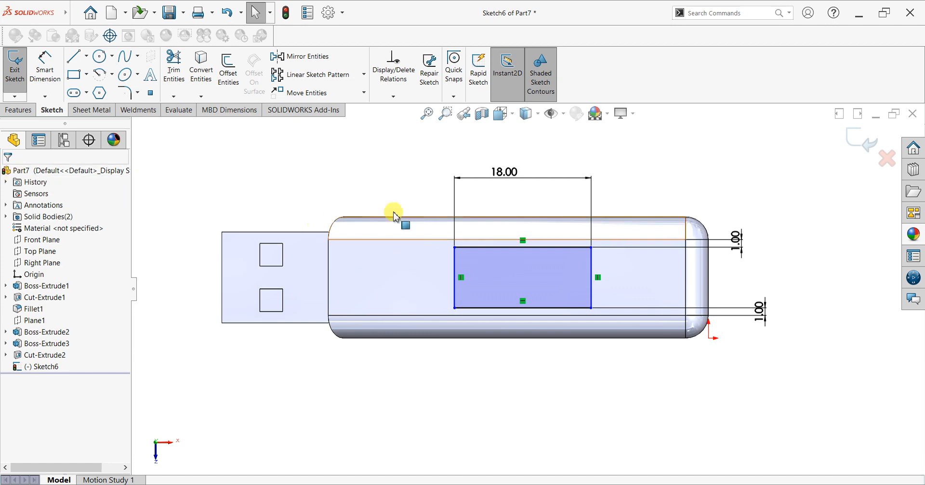
- Dimension the rectangle's short side 12 mm from the top face's edge at the block's rounded end
click(52, 77)
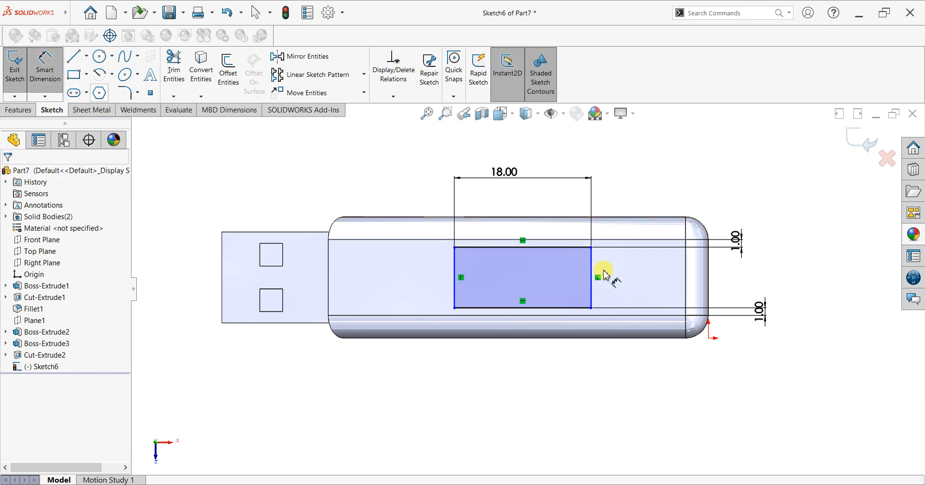
click(687, 270)
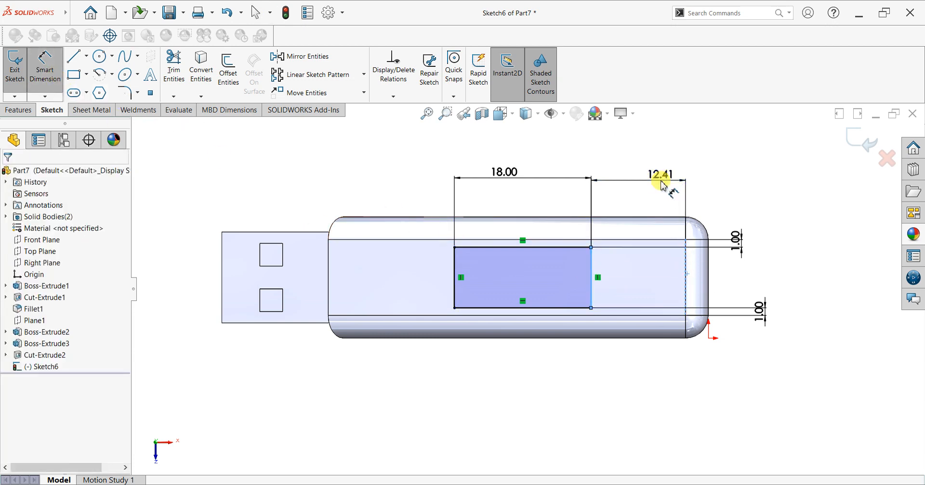
click(659, 182)
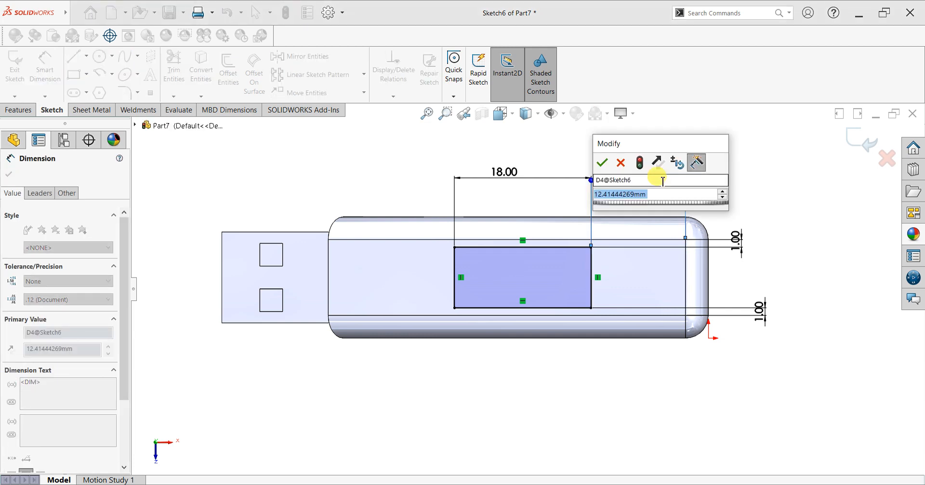
text(12)
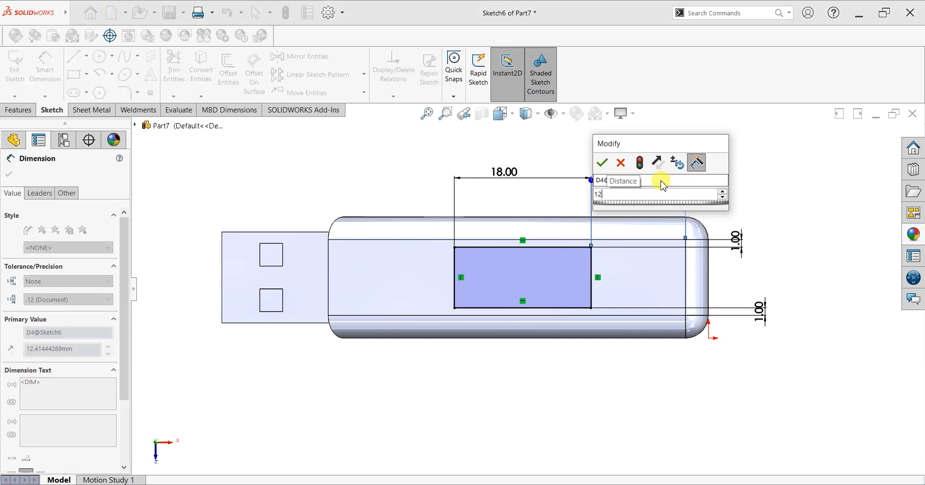
key(Return)
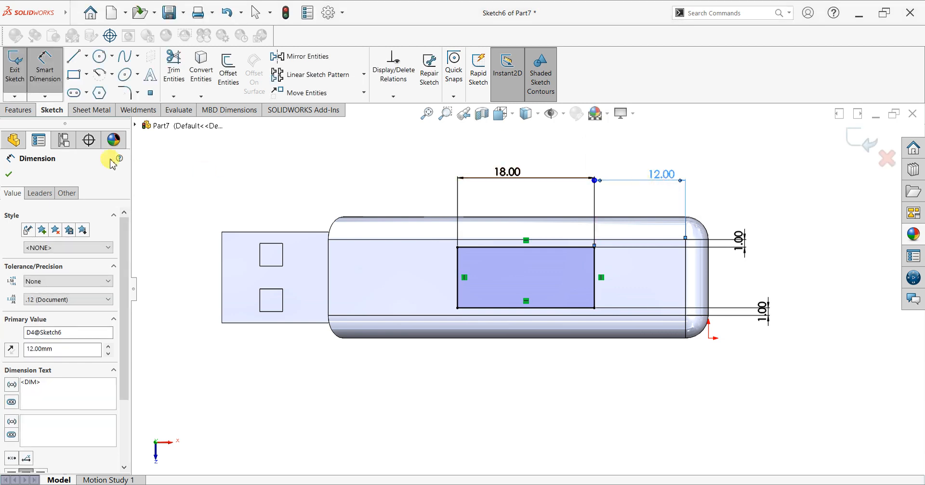
click(14, 173)
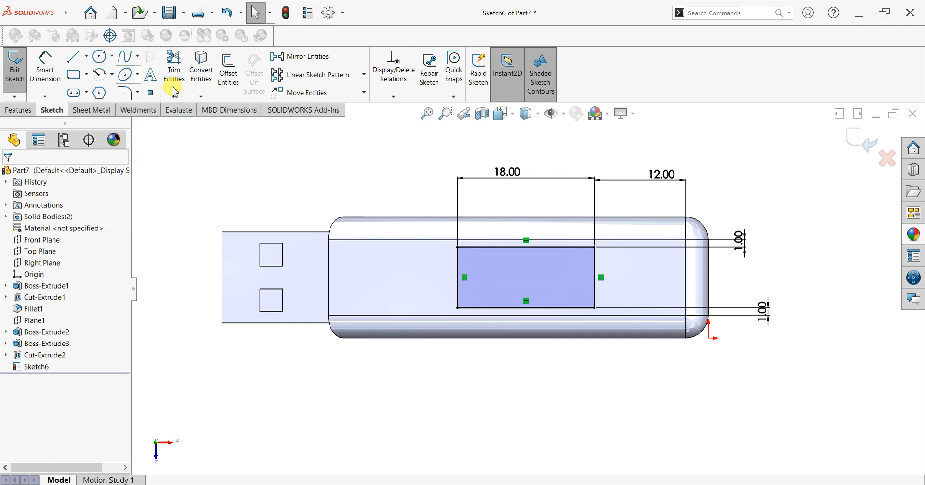
- Round all four corners of the rectangle with a 1 mm Sketch Fillet
click(125, 93)
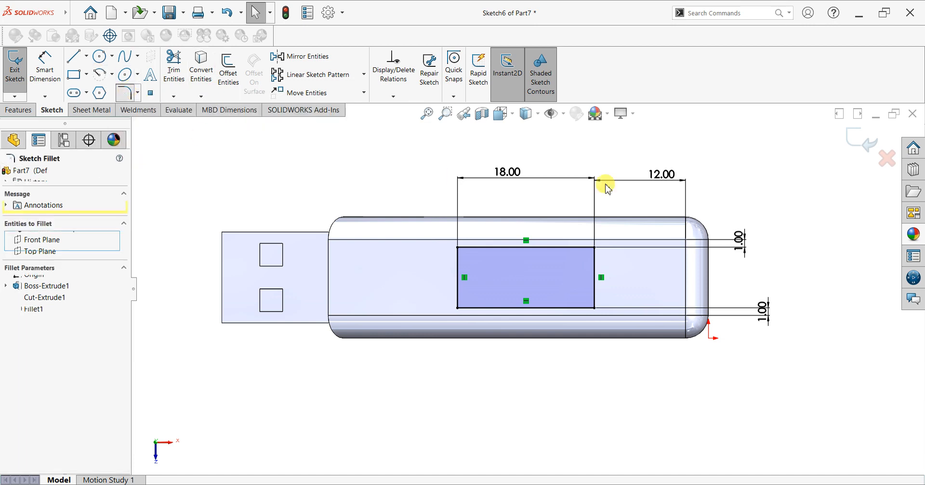
mouse_move(627, 198)
mouse_down()
mouse_move(499, 322)
mouse_move(434, 328)
mouse_up()
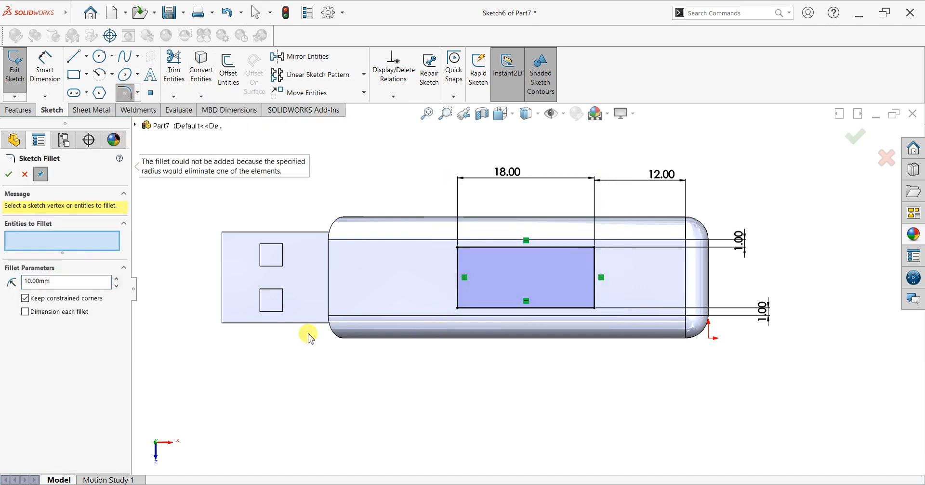
click(57, 285)
drag(619, 215, 425, 343)
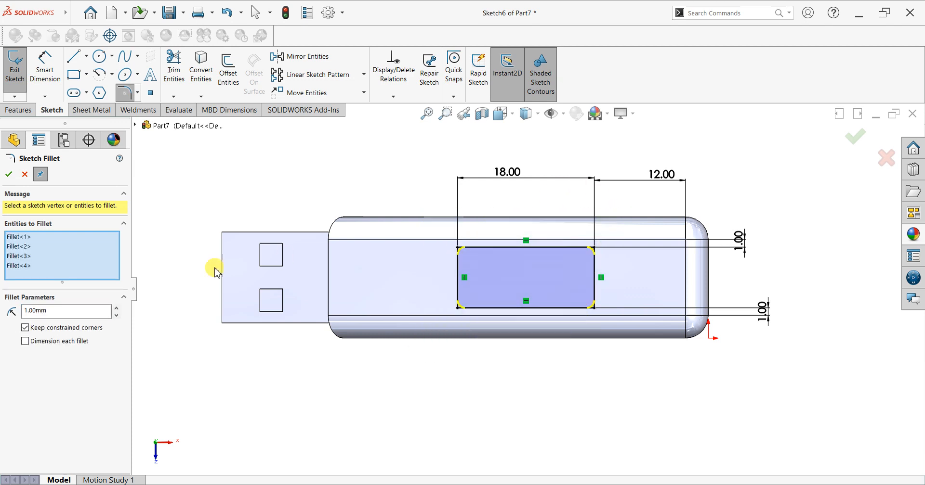
click(10, 175)
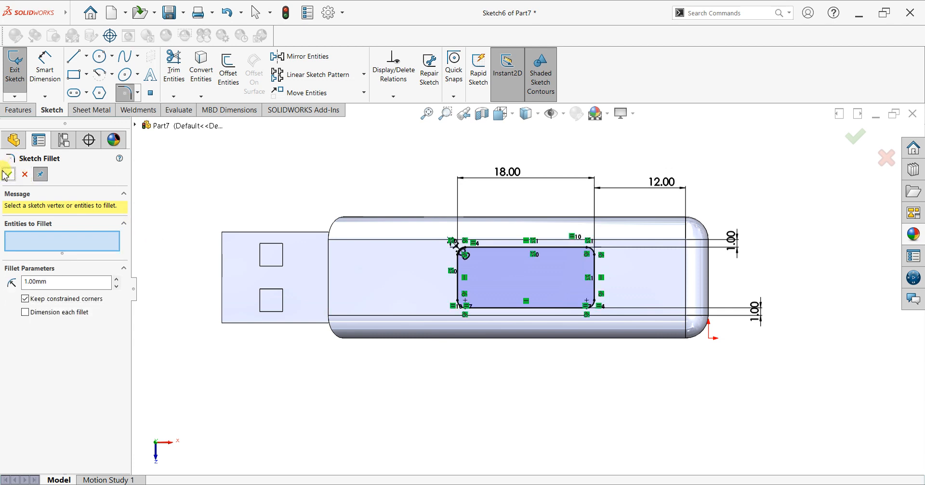
click(8, 175)
- Set up a Blind Extruded Cut of the rounded rectangle into the block with a depth of 1.5 mm
click(18, 110)
click(171, 85)
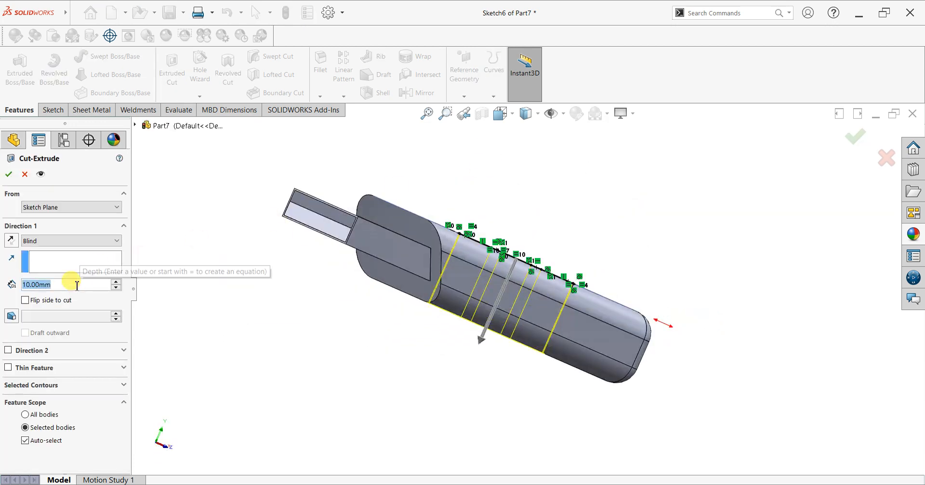
text(3)
key(Return)
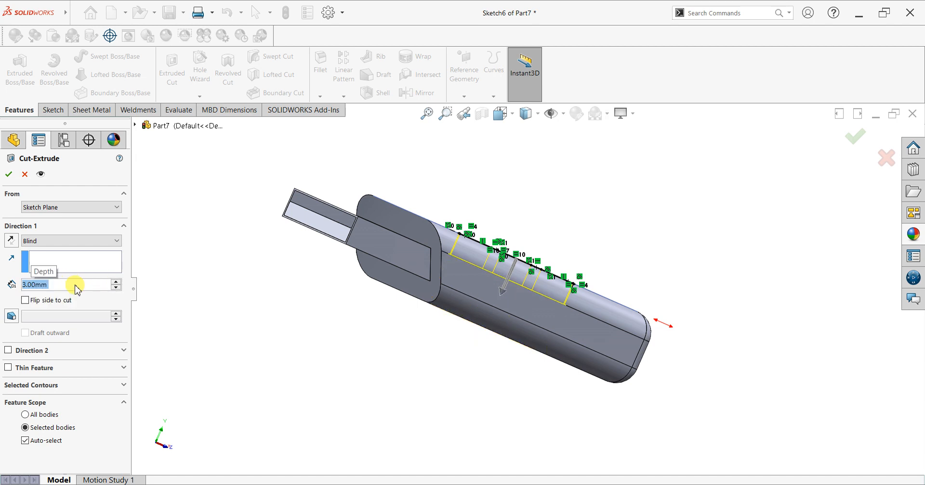
mouse_move(303, 337)
middle_down()
mouse_move(268, 314)
mouse_move(299, 260)
mouse_move(346, 337)
mouse_move(324, 354)
mouse_move(337, 357)
middle_up()
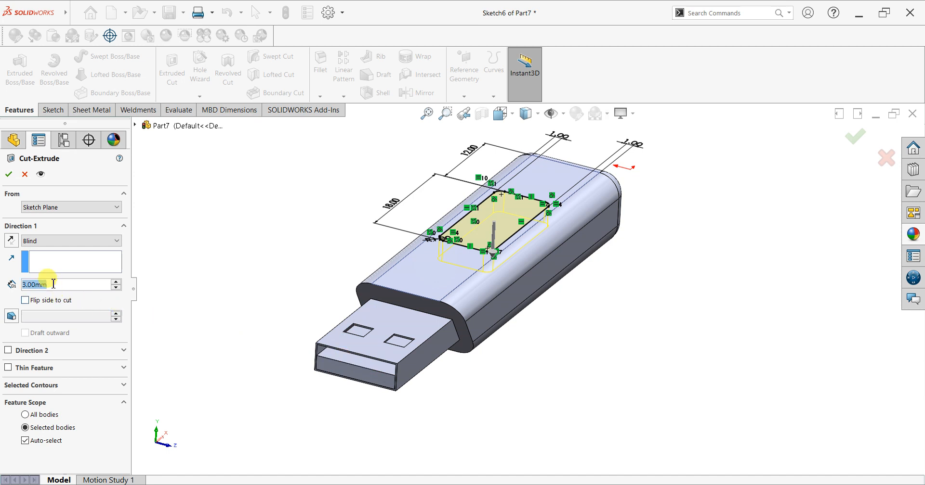
text(1.5)
key(Return)
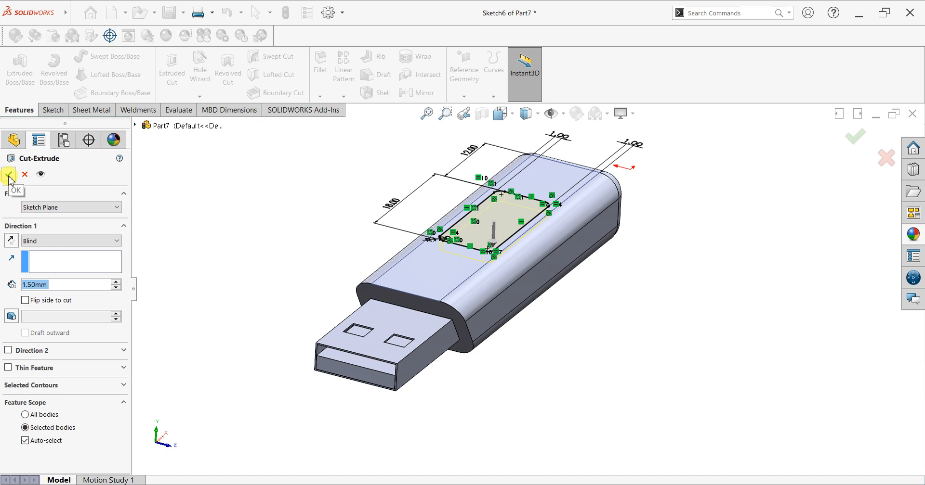
- Add a 10° inward draft to the recess cut and complete the feature
scroll(545, 243, down, 2)
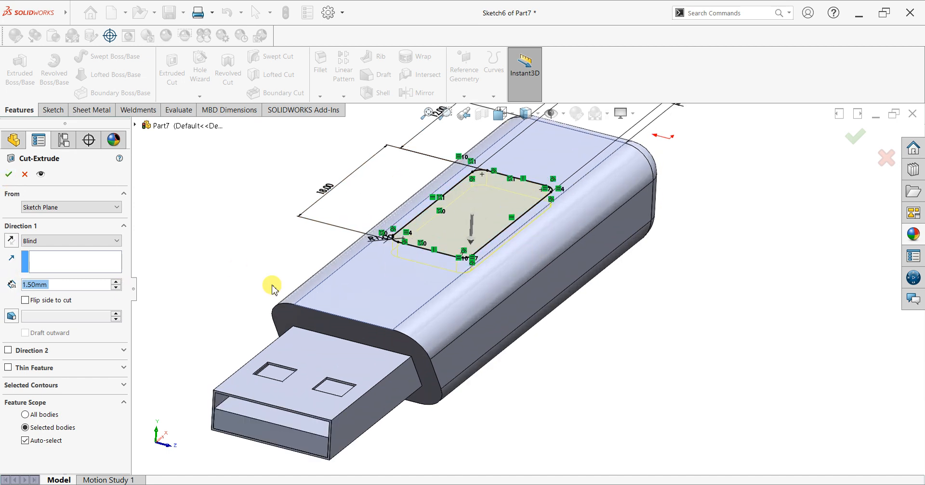
click(13, 317)
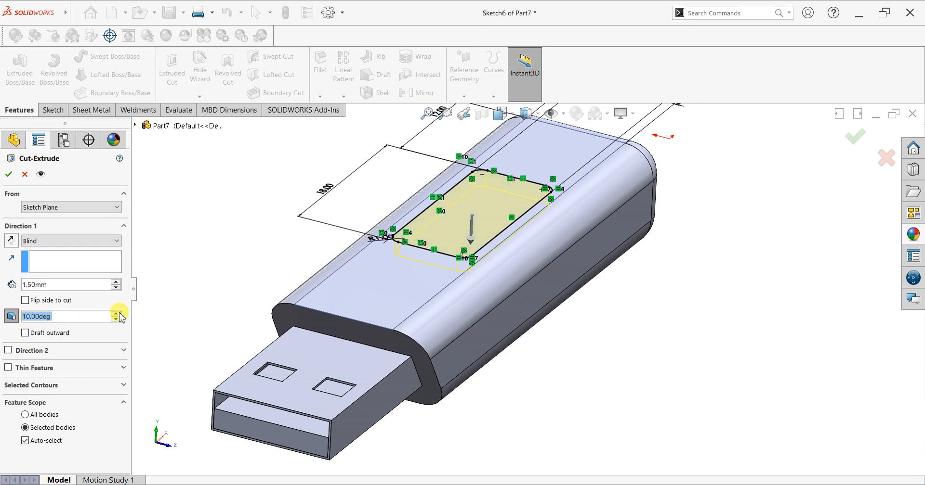
mouse_move(427, 291)
middle_down()
mouse_move(392, 262)
mouse_move(363, 254)
mouse_move(365, 262)
middle_up()
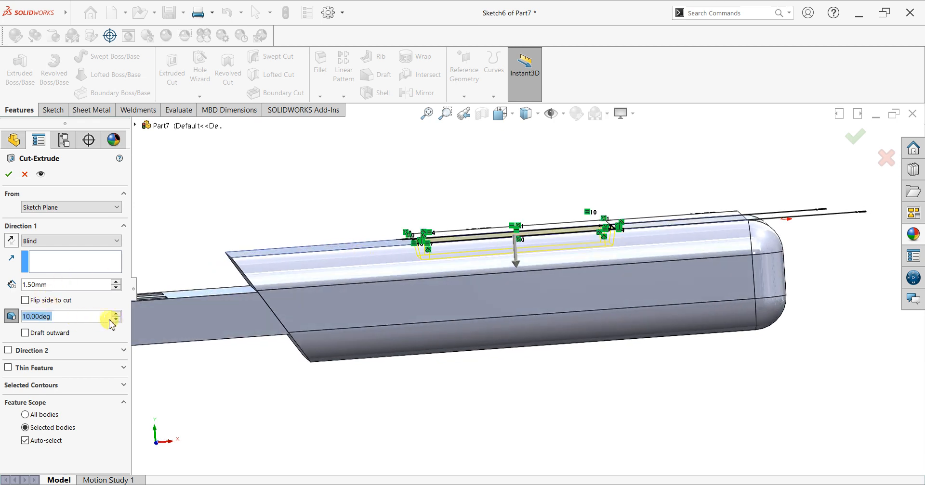
click(9, 175)
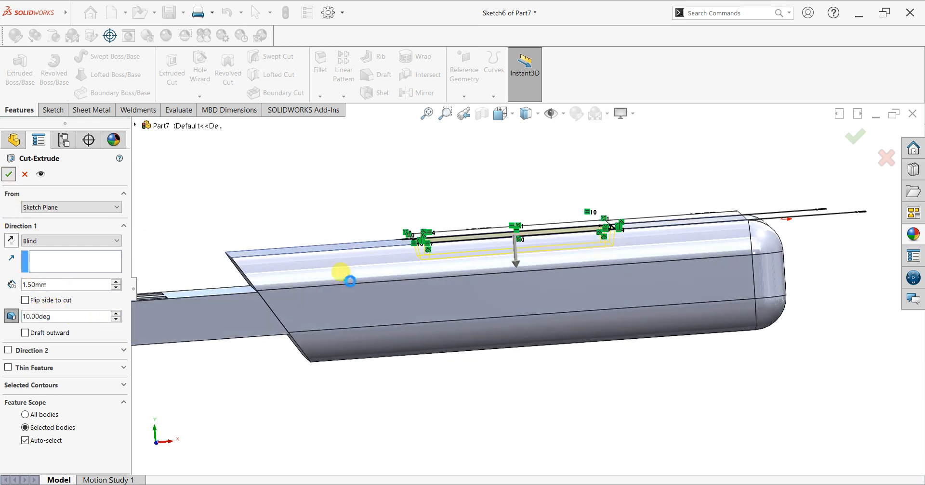
middle_drag(411, 333, 442, 404)
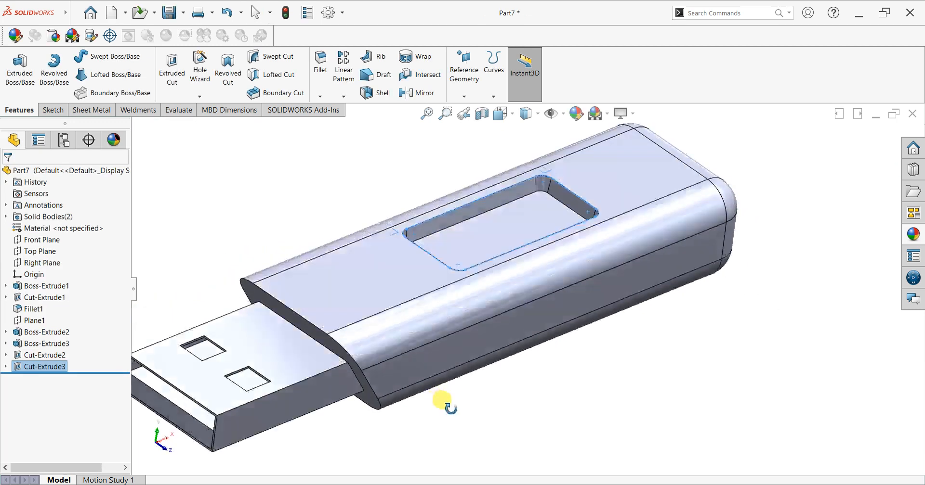
click(567, 376)
scroll(568, 376, up, 3)
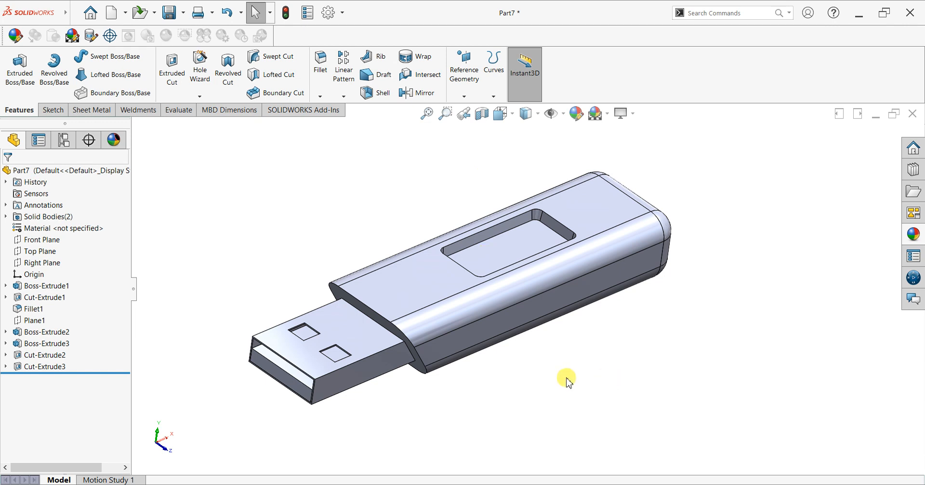
- Apply the textured plastic appearance PW-MT11000 to the whole part, shown in isometric view
middle_drag(566, 380, 557, 365)
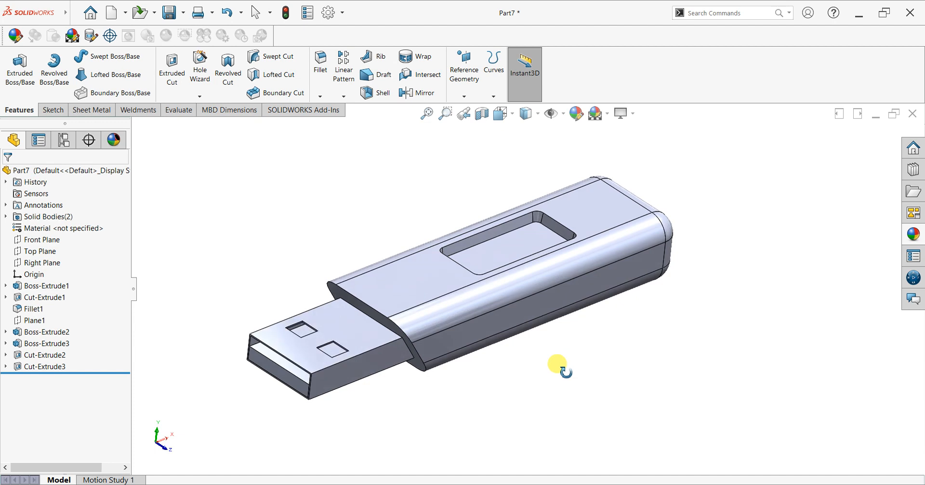
scroll(542, 379, down, 2)
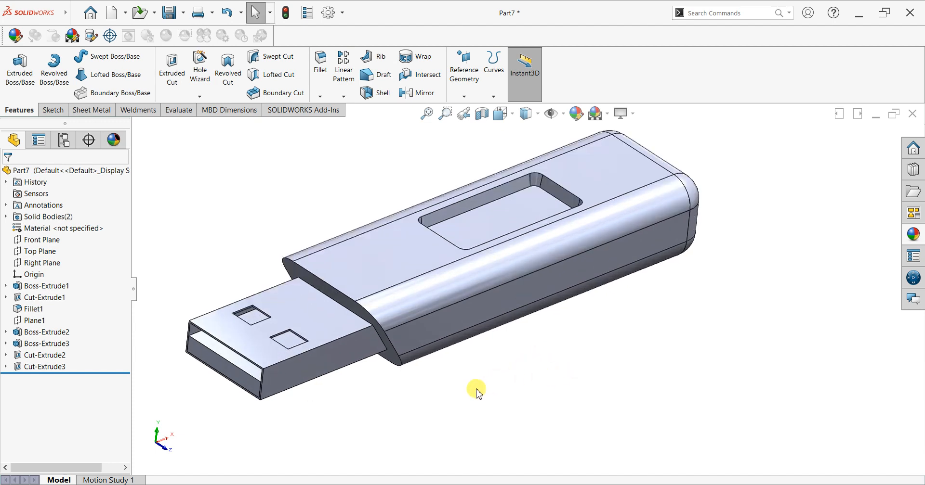
key(space)
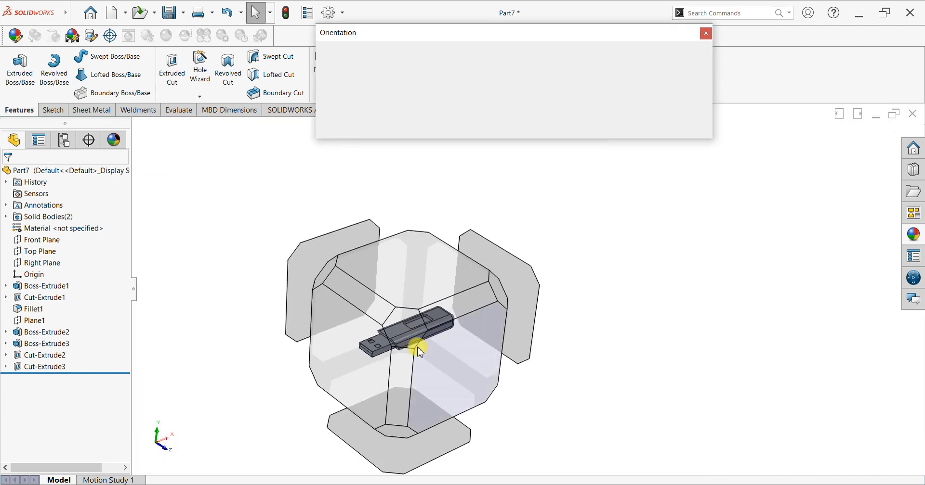
click(401, 327)
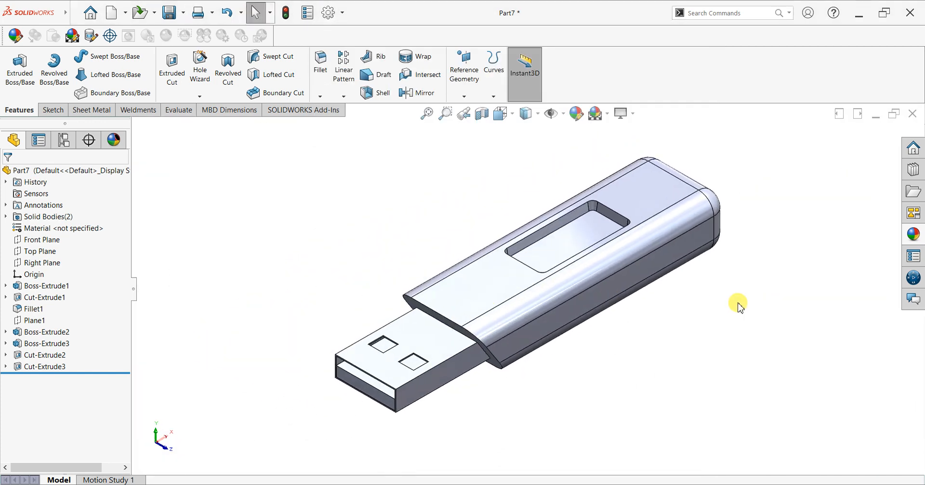
key(ctrl+Left)
key(ctrl+Left)
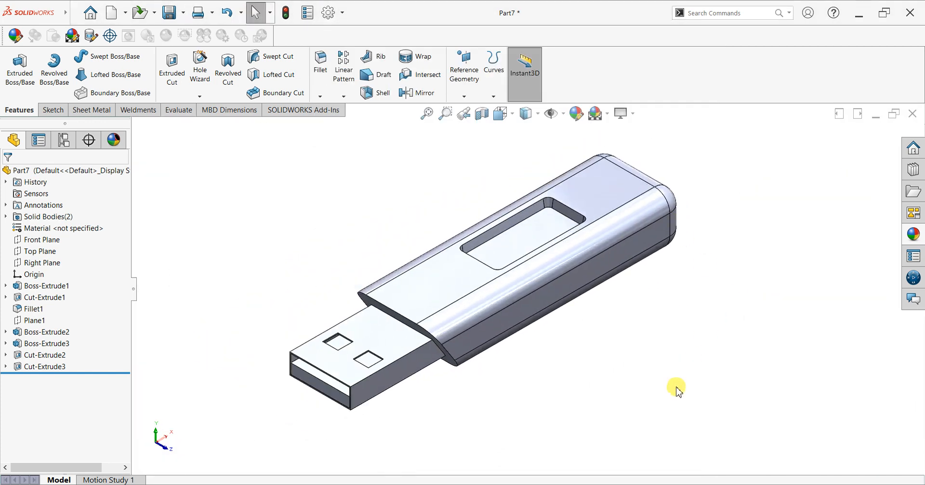
click(913, 234)
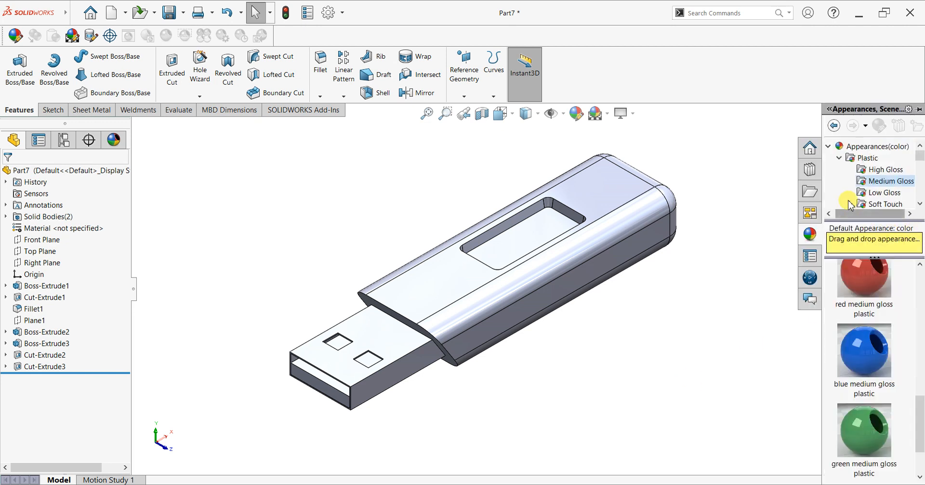
scroll(876, 188, down, 1)
click(879, 181)
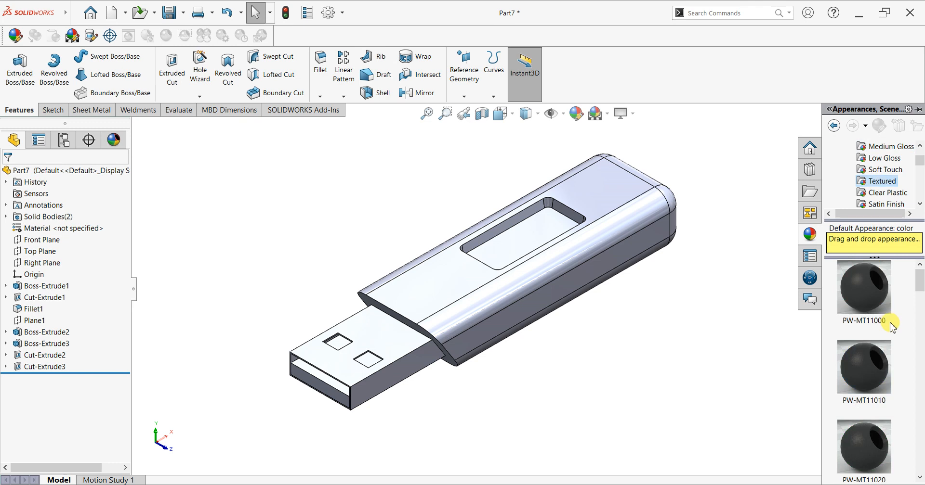
drag(870, 298, 564, 273)
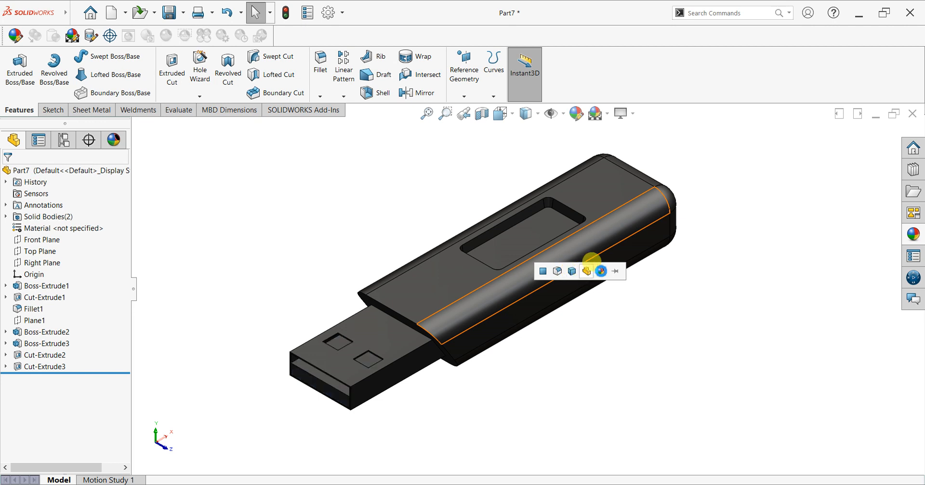
click(586, 271)
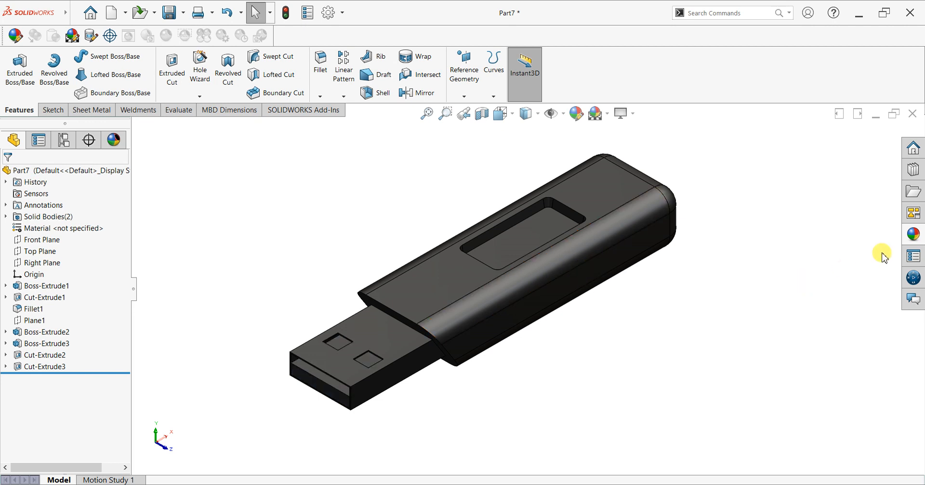
- Apply red high gloss plastic to the floor of the top recess and to the block inside the connector
click(914, 236)
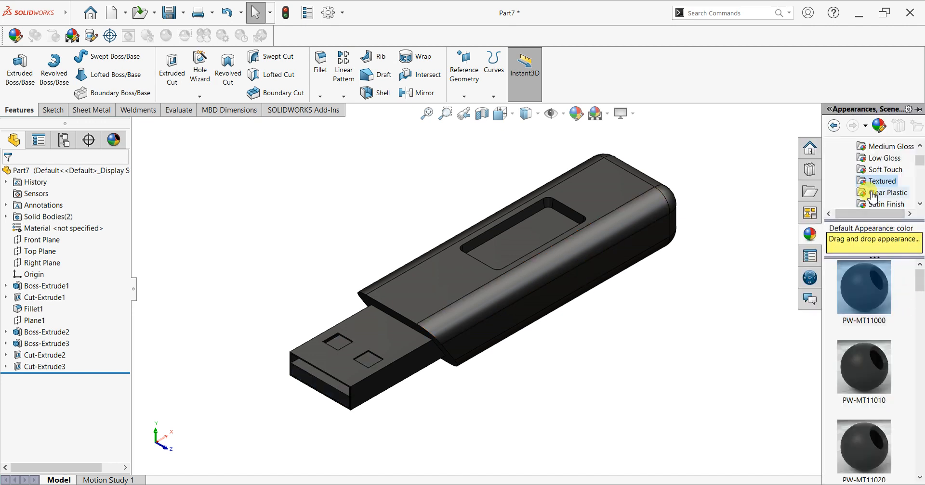
scroll(865, 178, up, 1)
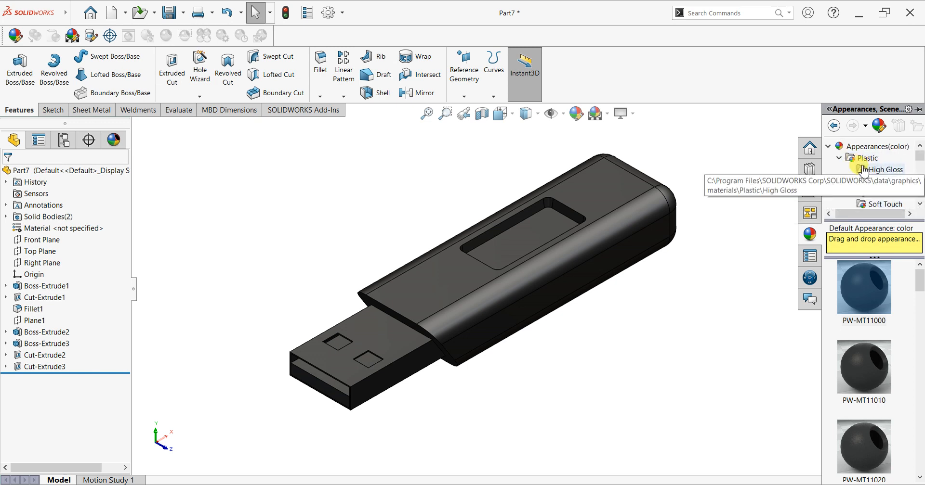
scroll(892, 357, down, 3)
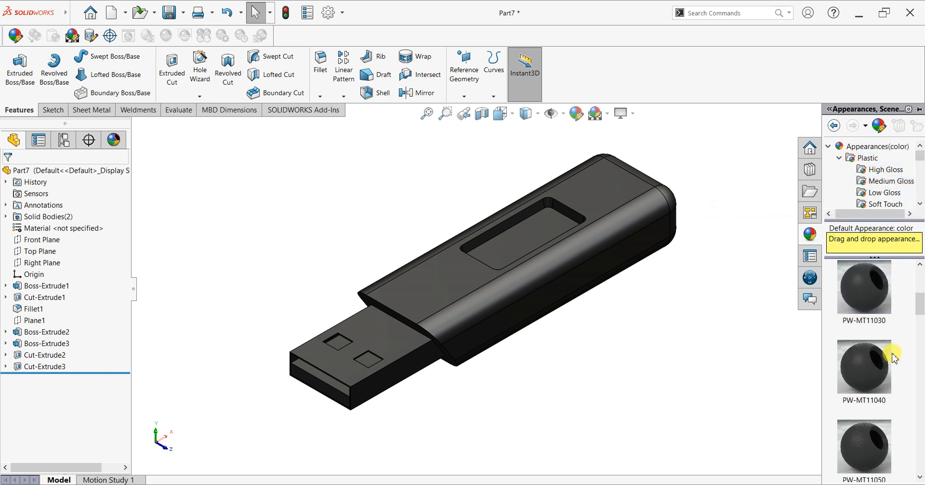
scroll(892, 358, down, 5)
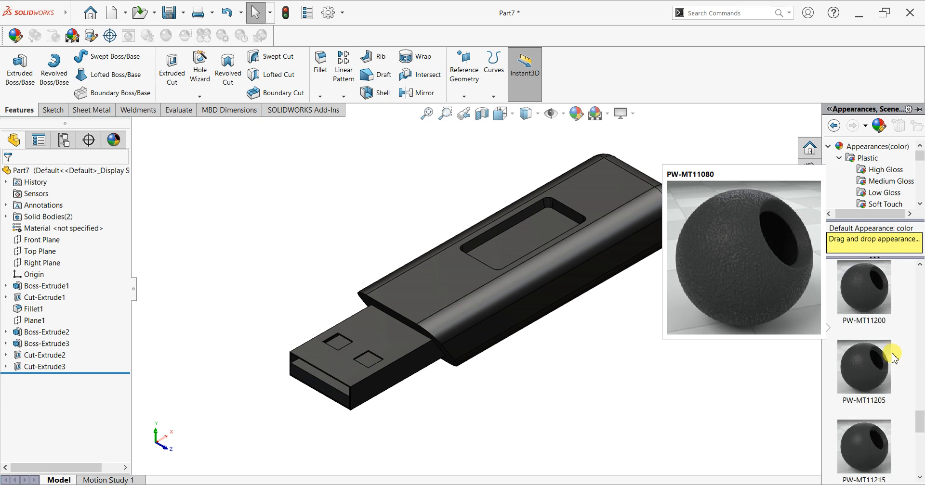
click(884, 169)
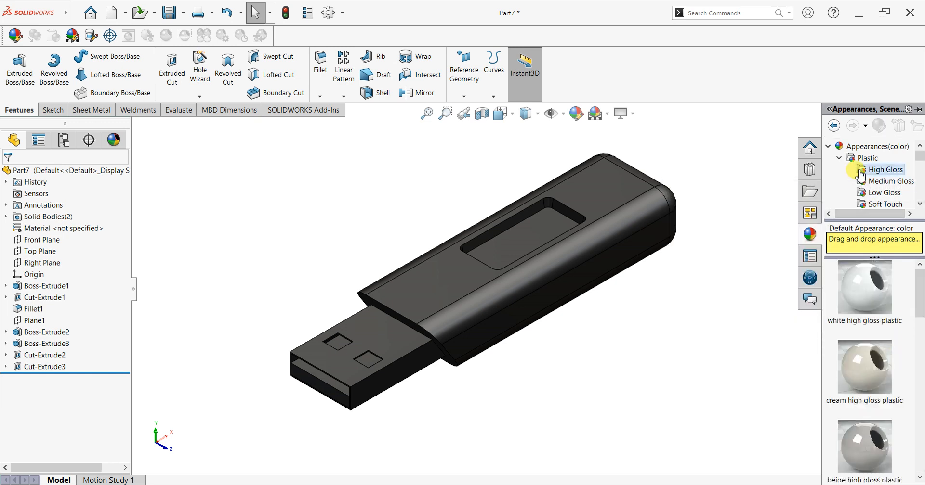
scroll(904, 310, down, 3)
drag(870, 396, 529, 230)
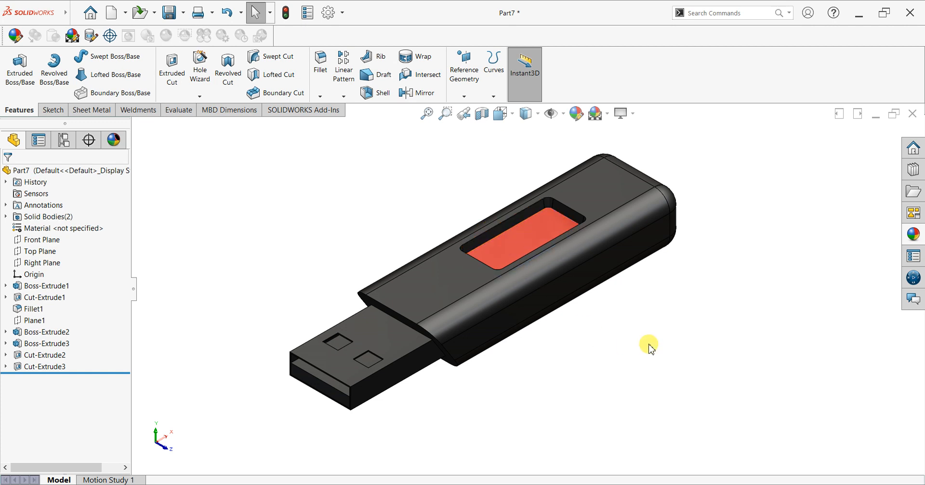
click(909, 236)
drag(867, 409, 340, 389)
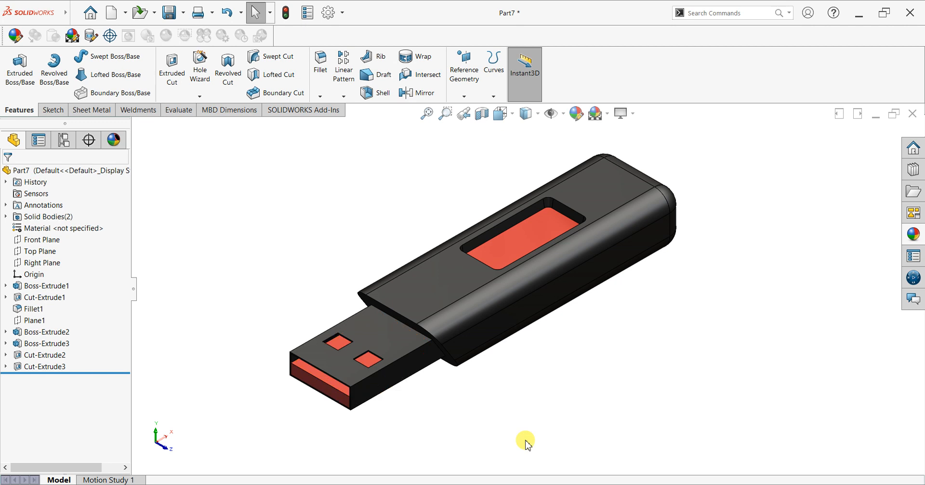
- Apply the chromium plate metal appearance to the connector's outer shell feature, Boss-Extrude2
click(913, 234)
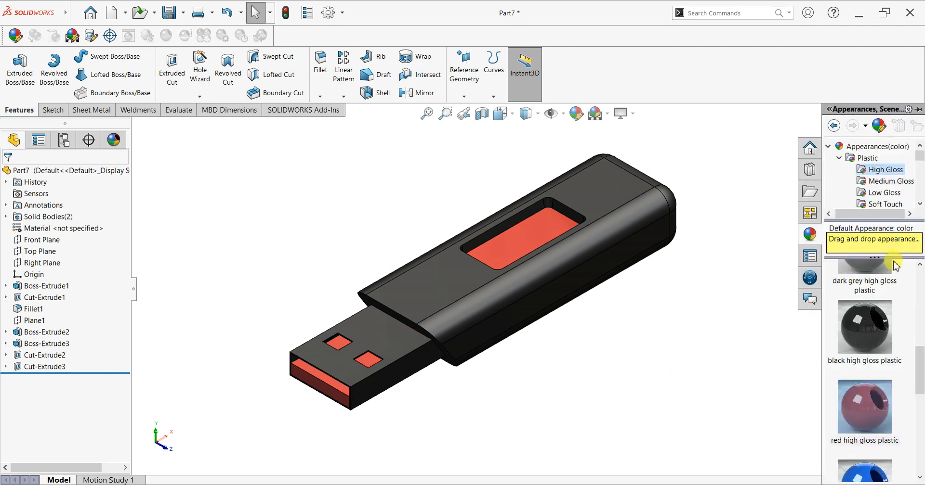
click(839, 159)
click(839, 169)
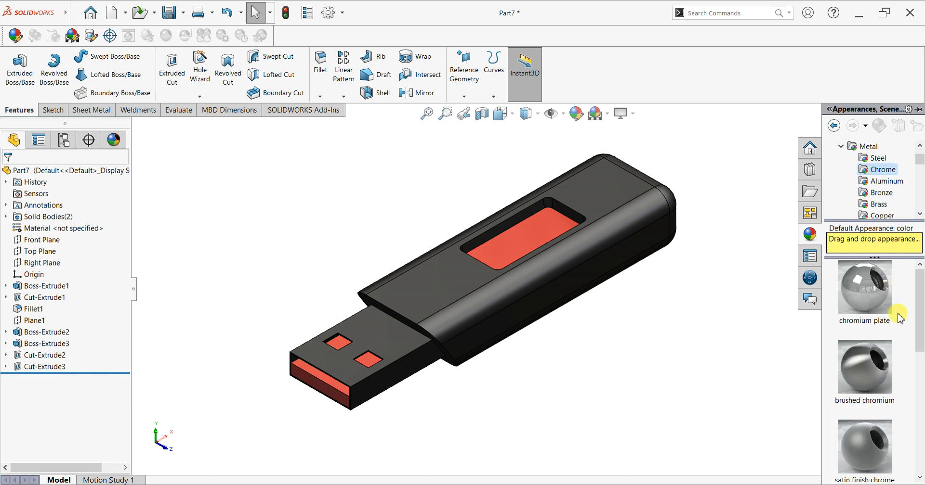
mouse_move(873, 305)
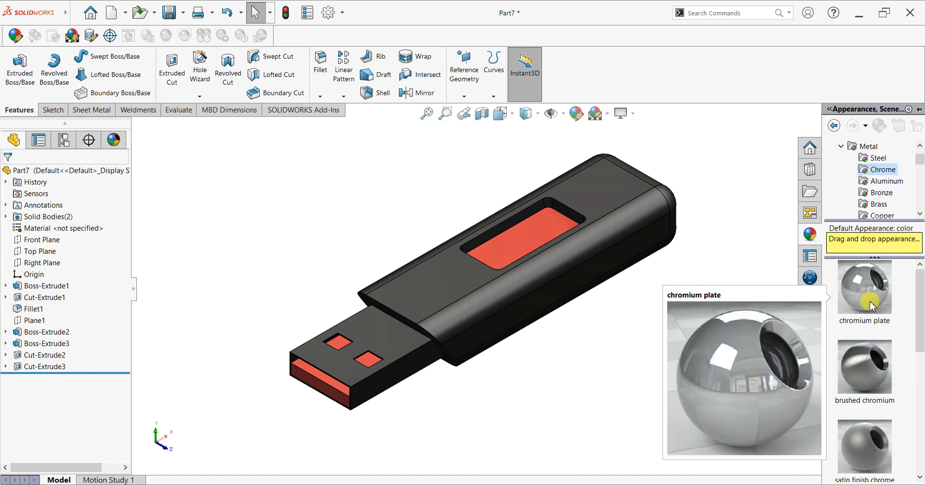
drag(871, 299, 382, 343)
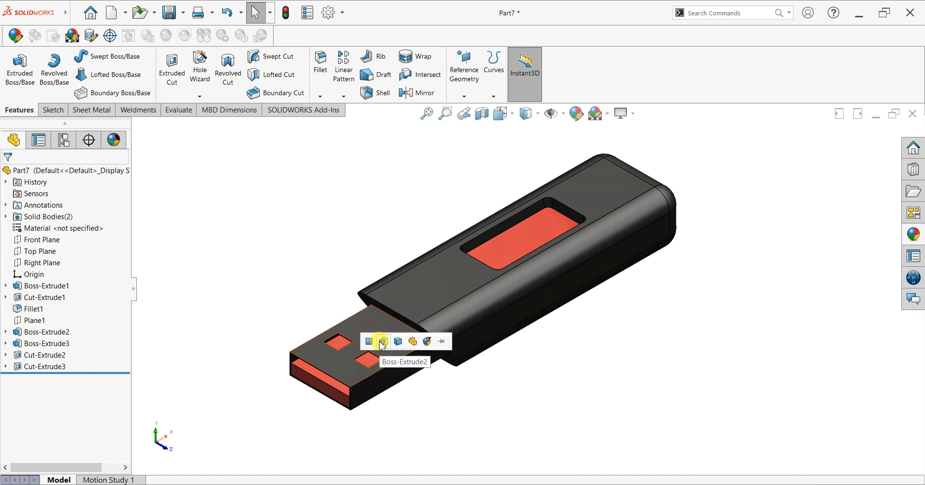
click(382, 342)
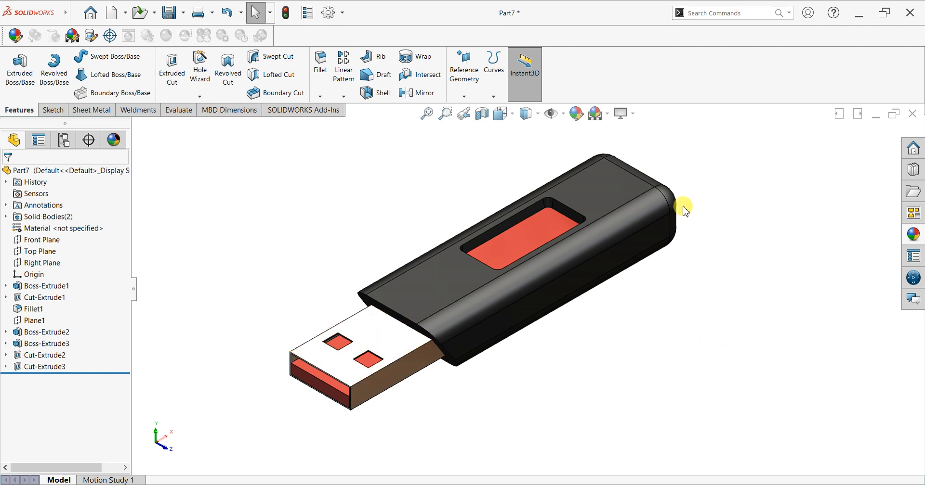
- Turn on Shadows In Shaded Mode and review the coloured flash drive, finishing in isometric view
click(622, 115)
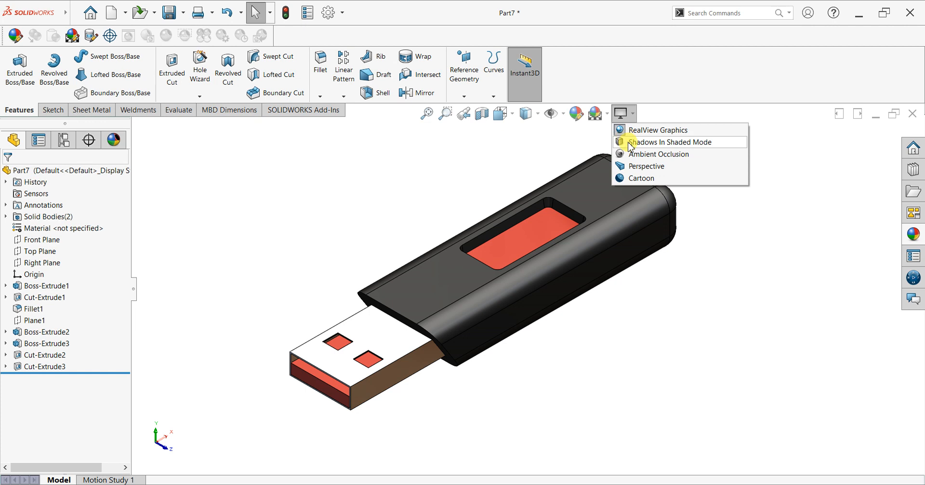
click(629, 142)
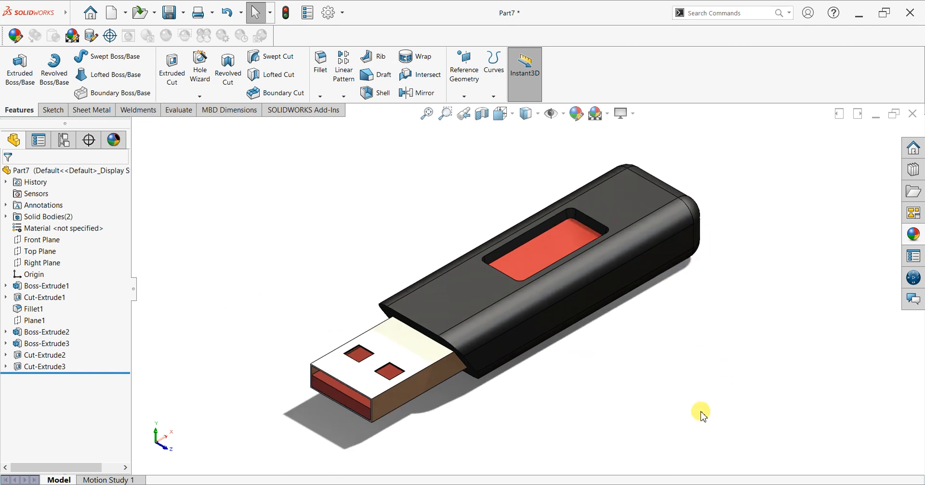
middle_drag(598, 408, 419, 188)
middle_drag(578, 424, 448, 291)
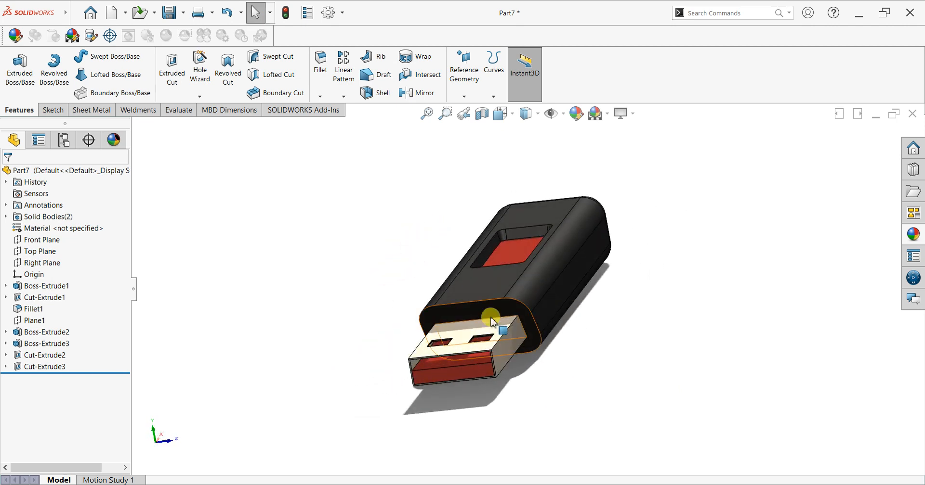
key(space)
click(450, 332)
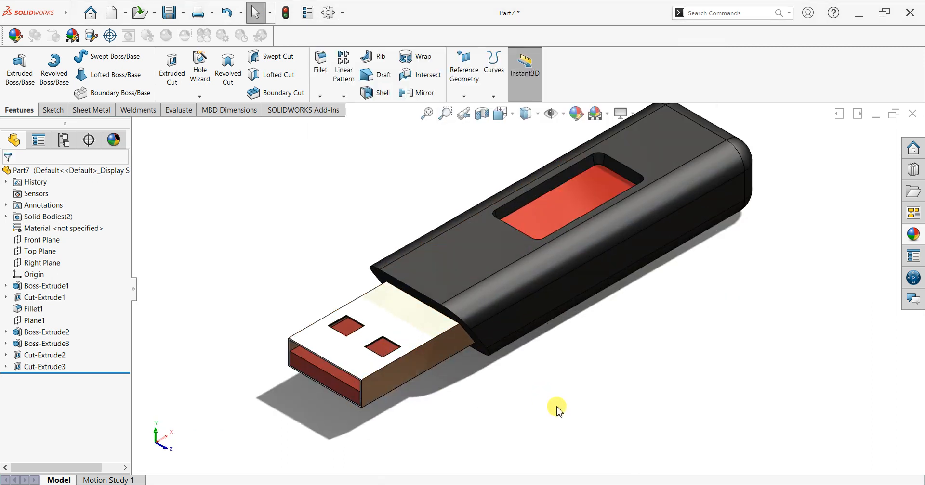
scroll(634, 139, down, 2)
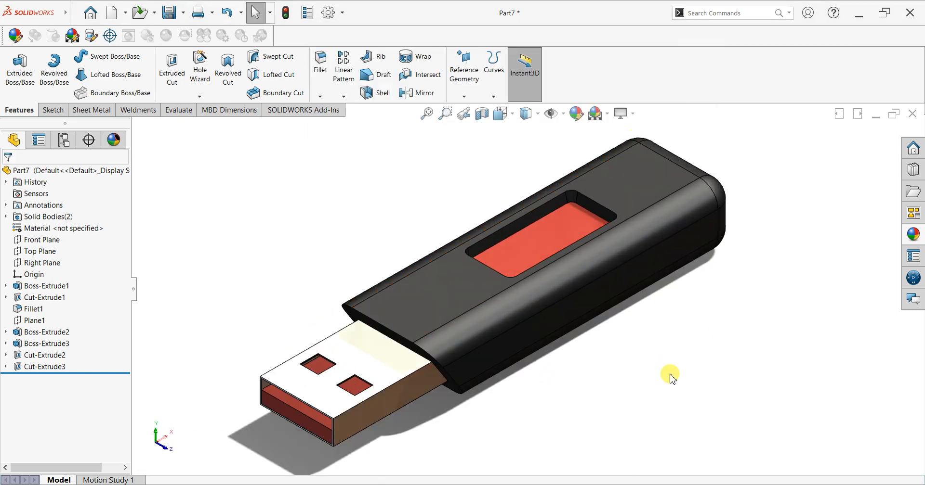